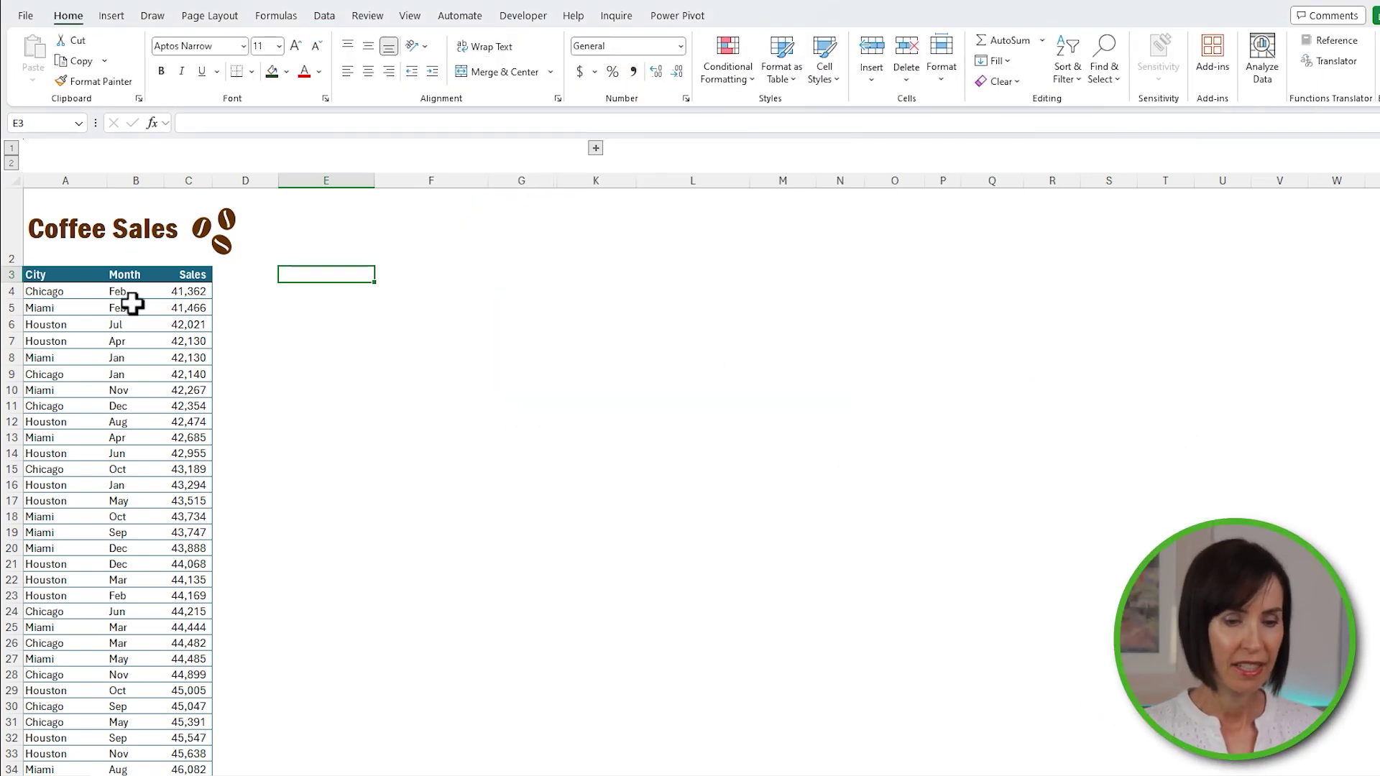
Make sure the Analysis ToolPak is enabled among the Excel add-ins.
left_click(23, 15)
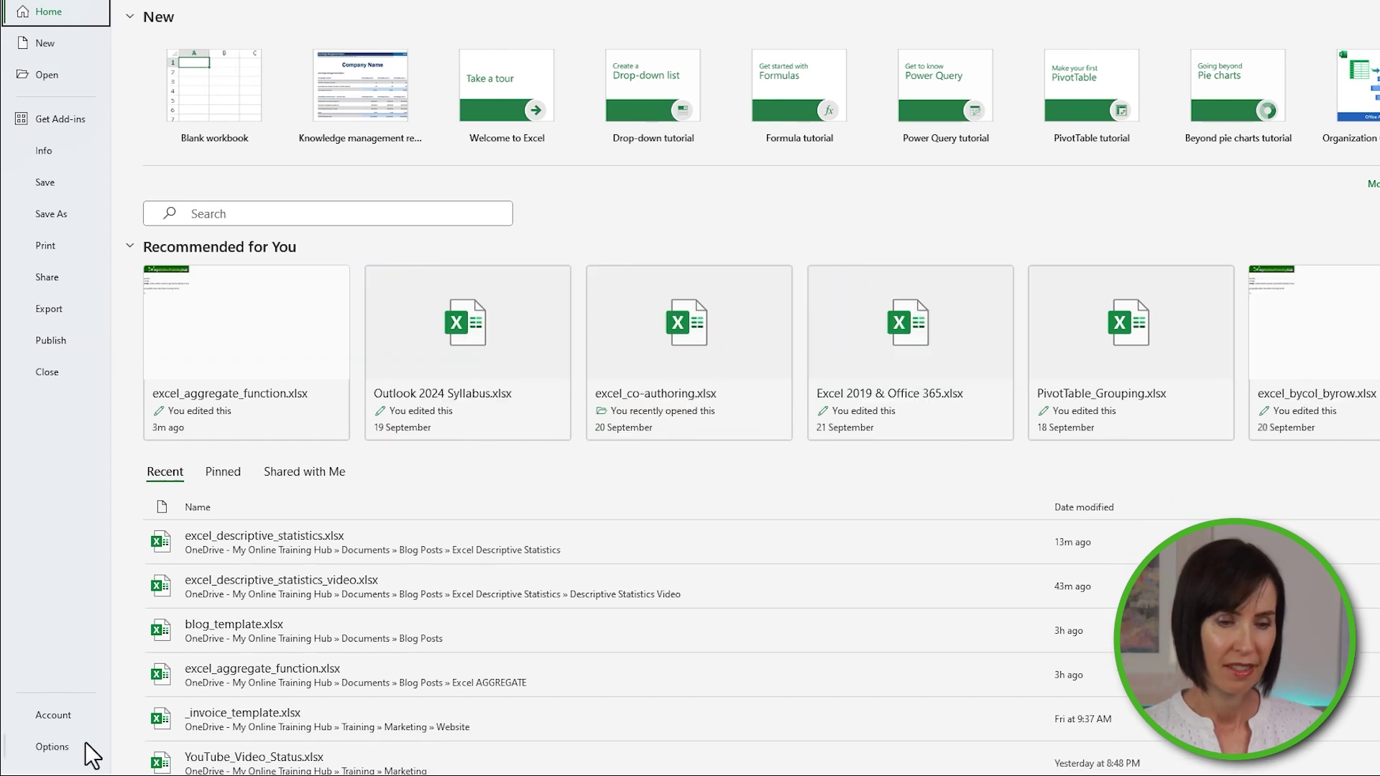
left_click(84, 743)
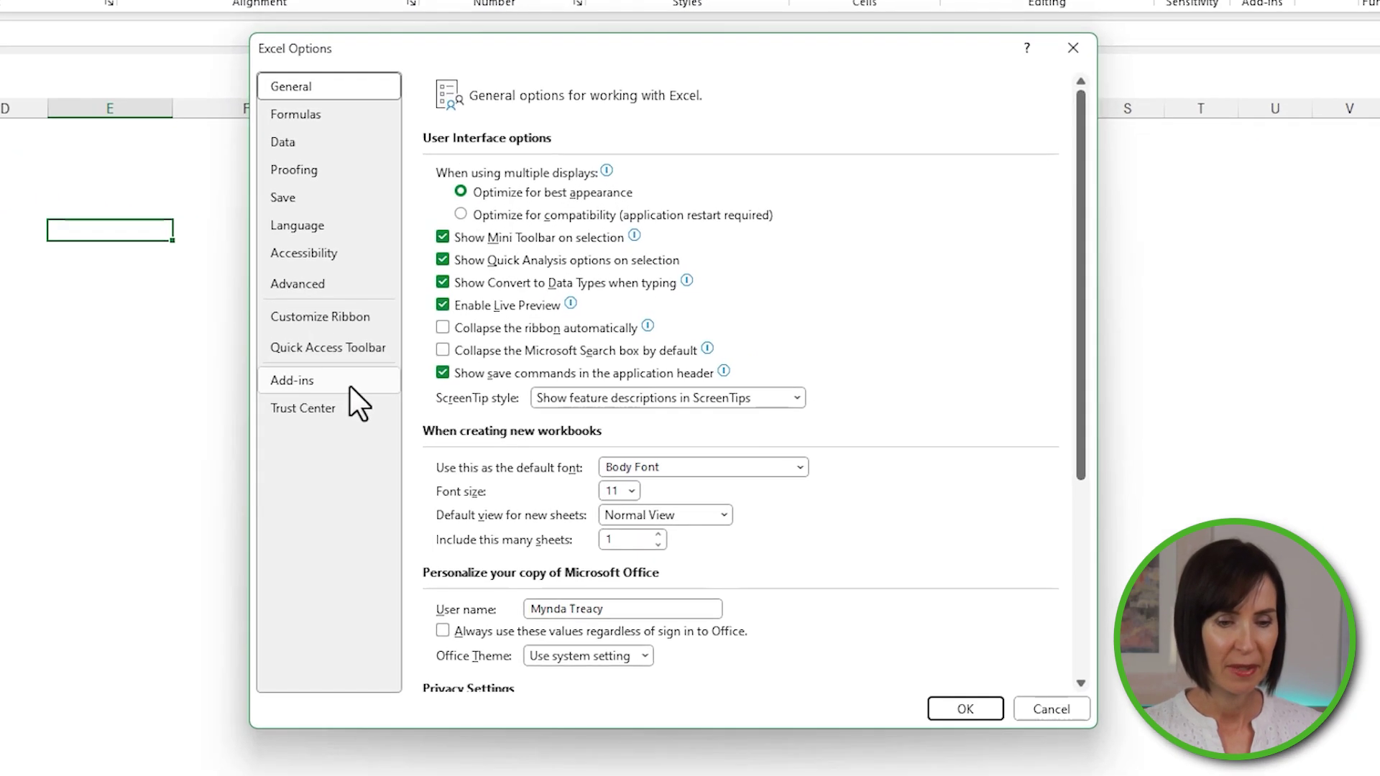
left_click(515, 364)
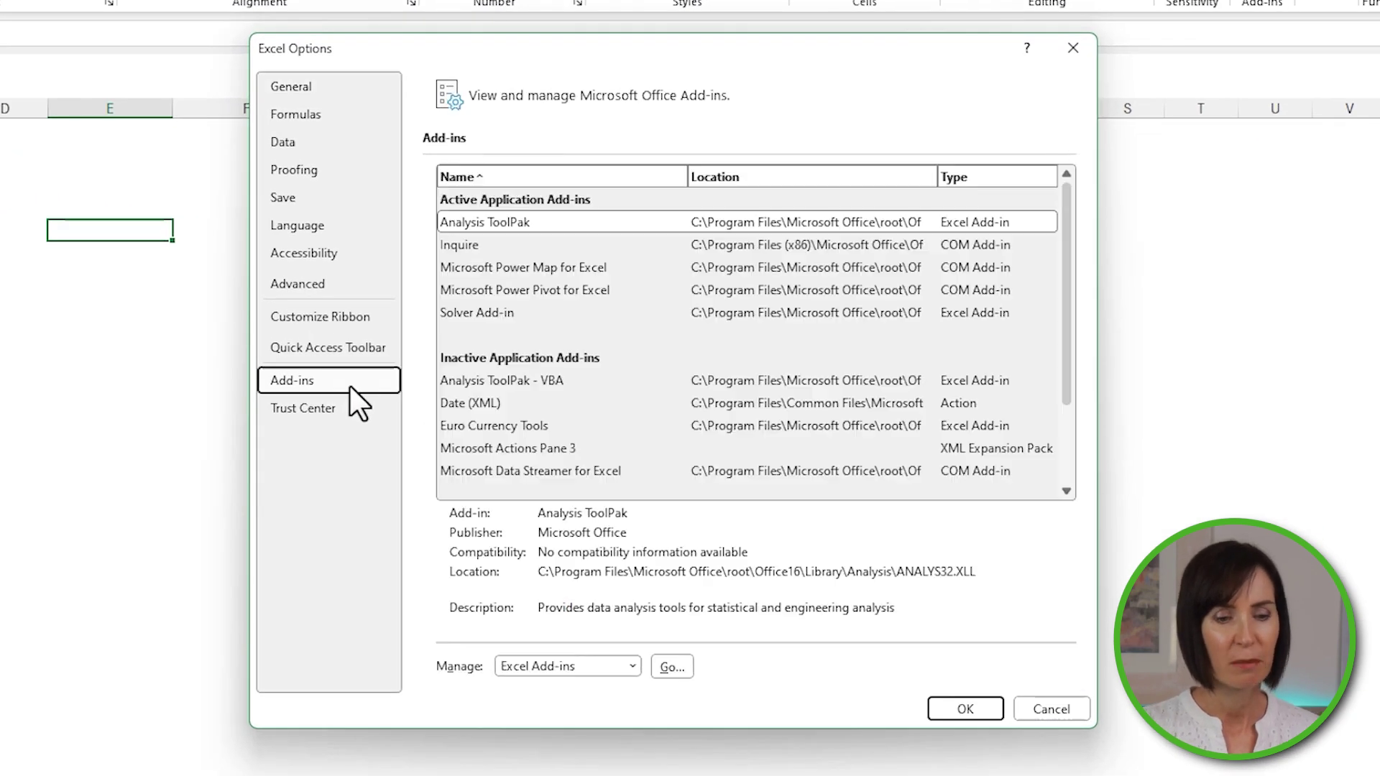
left_click(689, 670)
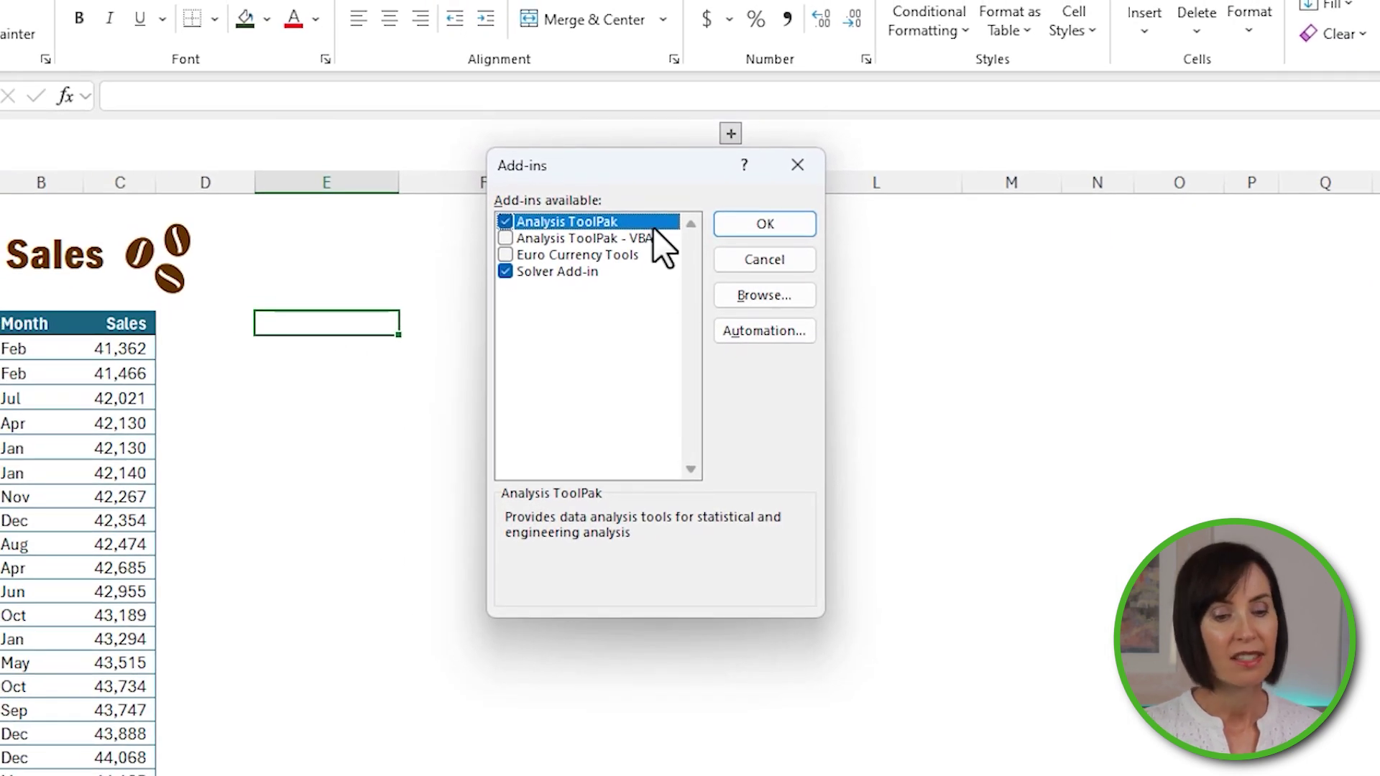
left_click(724, 227)
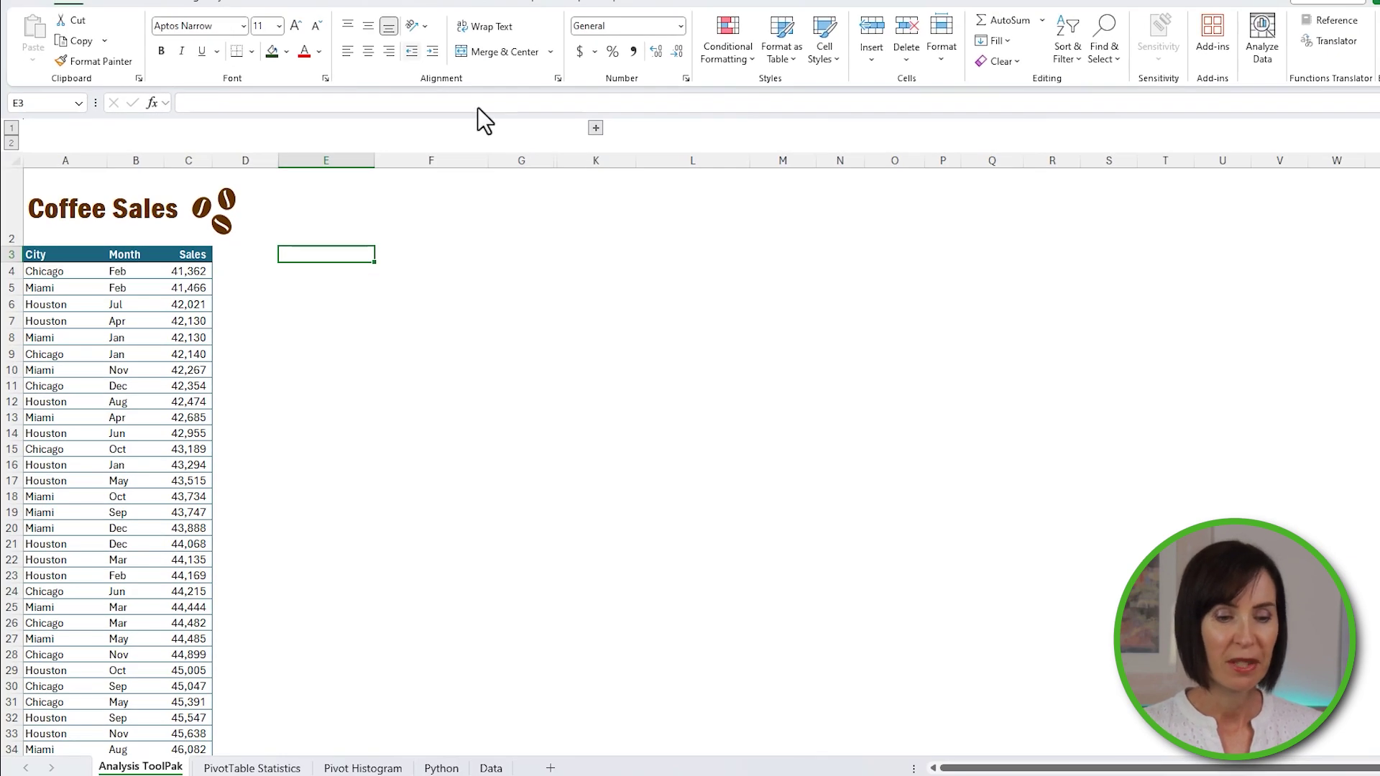
Start a Descriptive Statistics analysis with the Sales column including its header, $C$3:$C$63, as the input range.
left_click(310, 15)
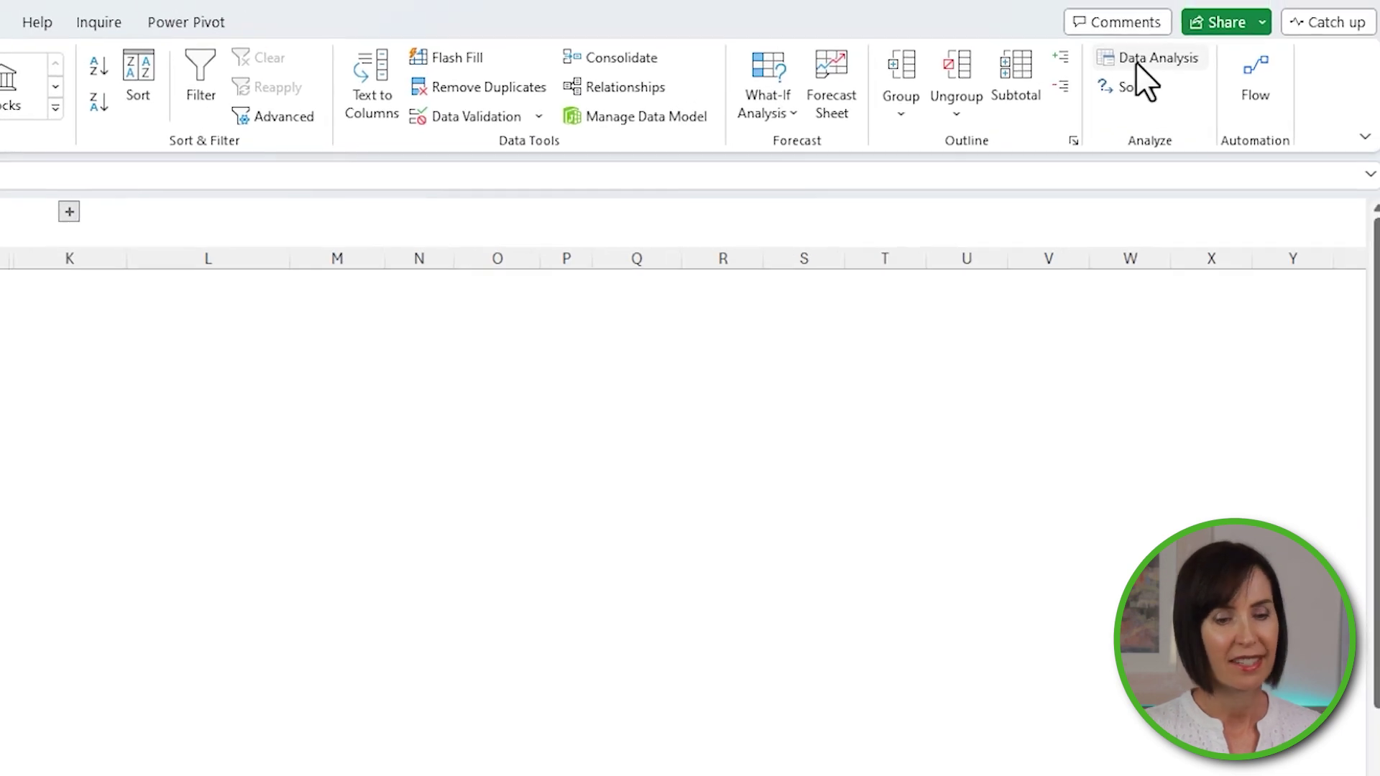
left_click(1136, 61)
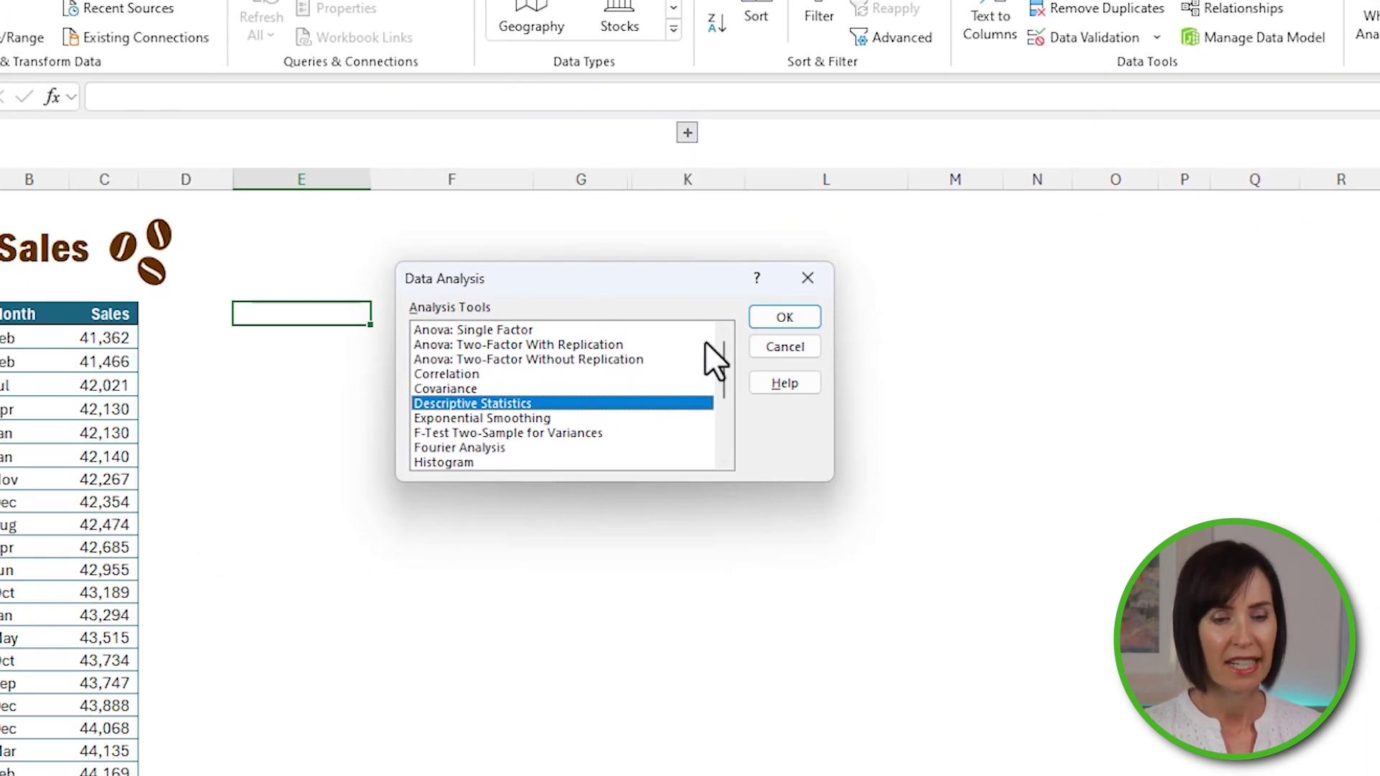
left_click(760, 316)
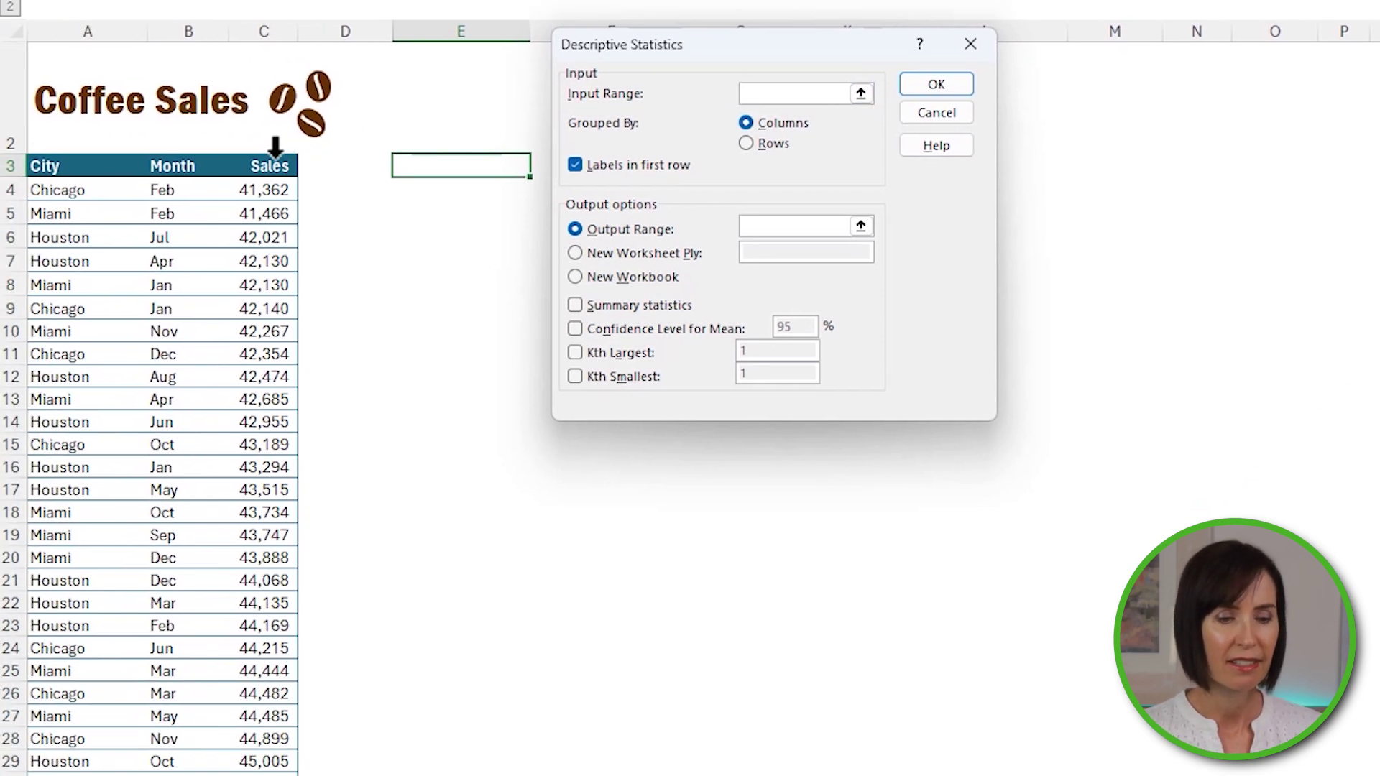
left_click(275, 147)
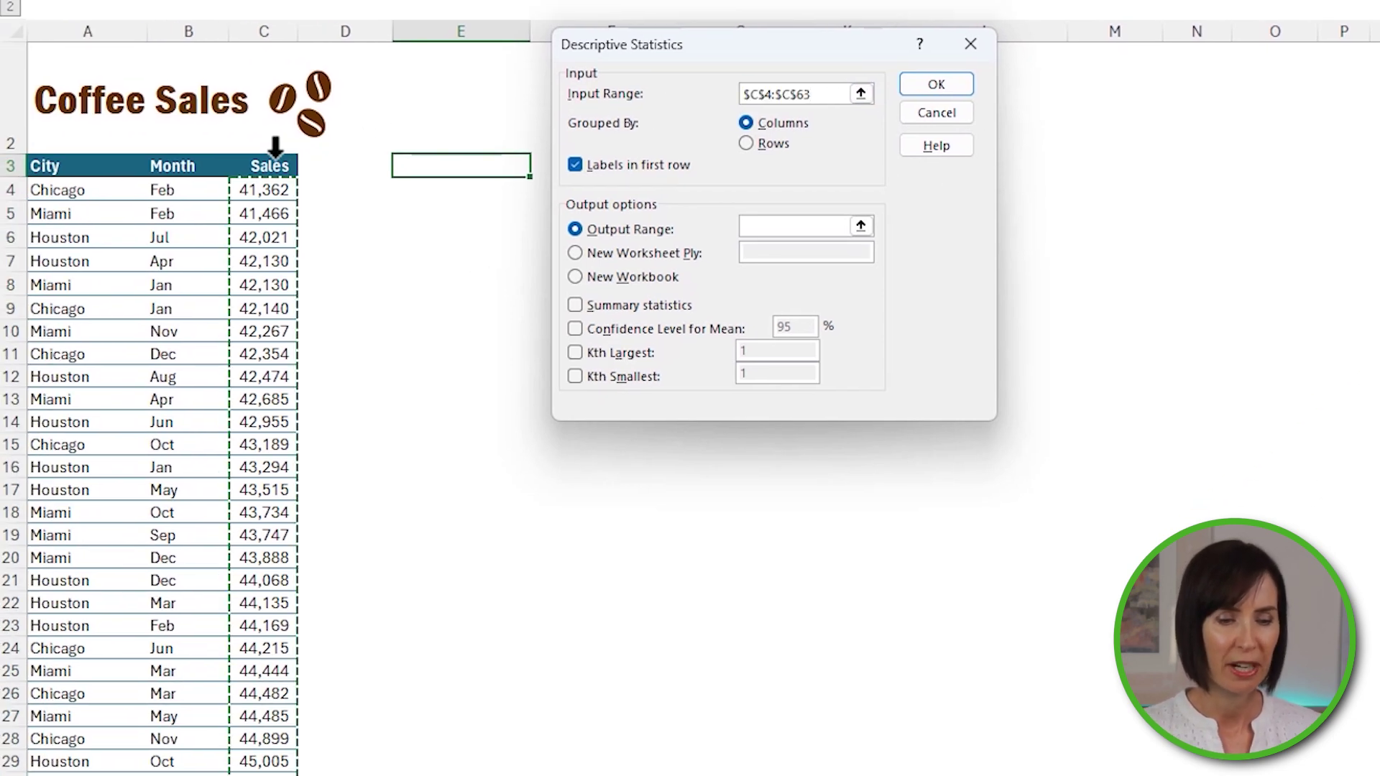
left_click(275, 147)
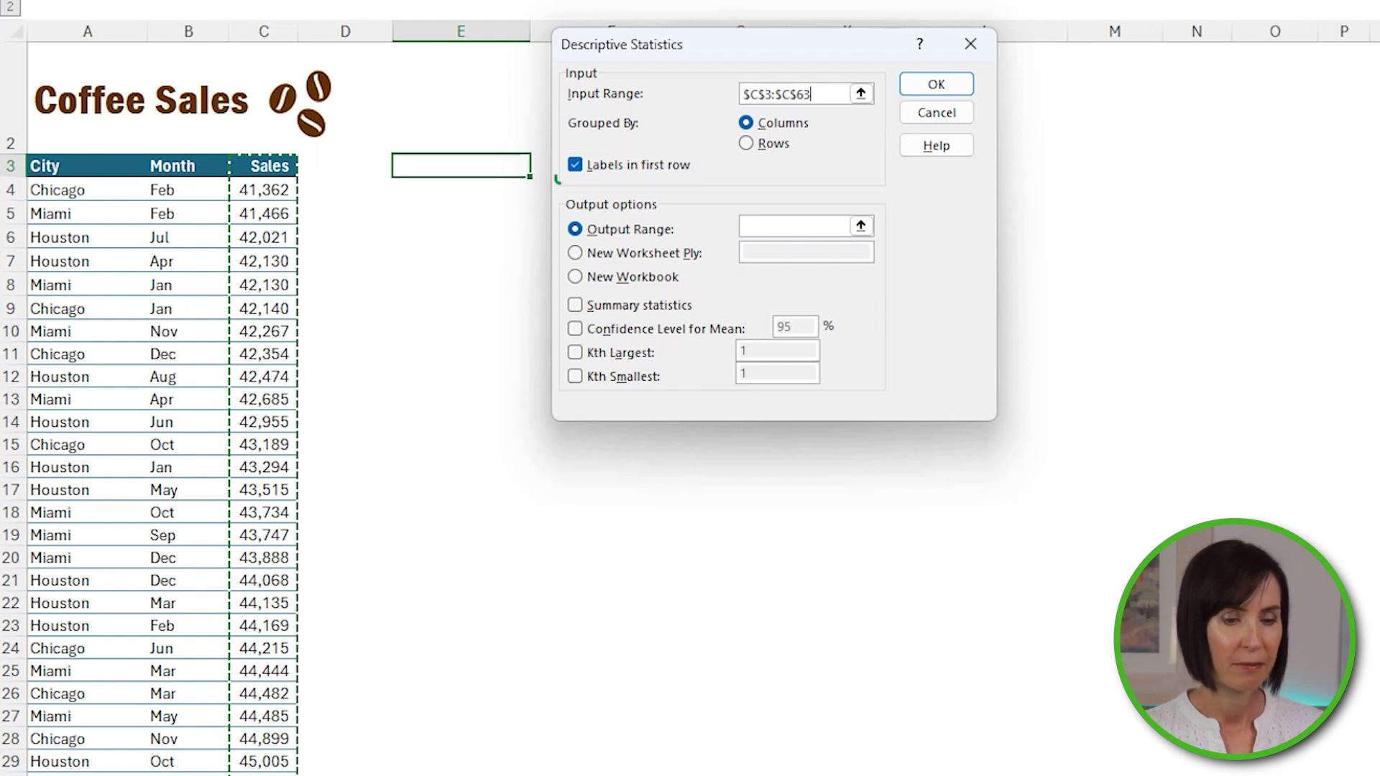
Output the summary statistics for Sales starting at cell E3.
left_click(762, 226)
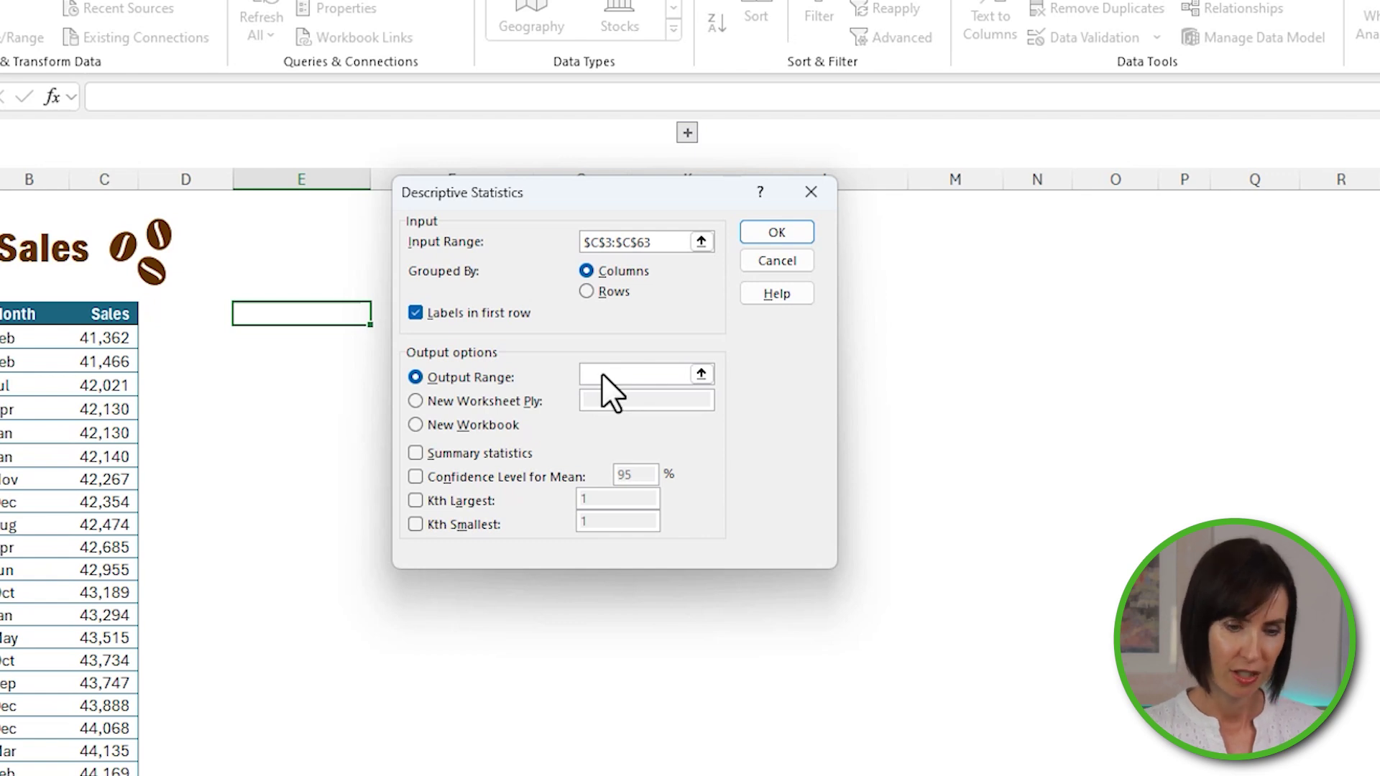
left_click(301, 314)
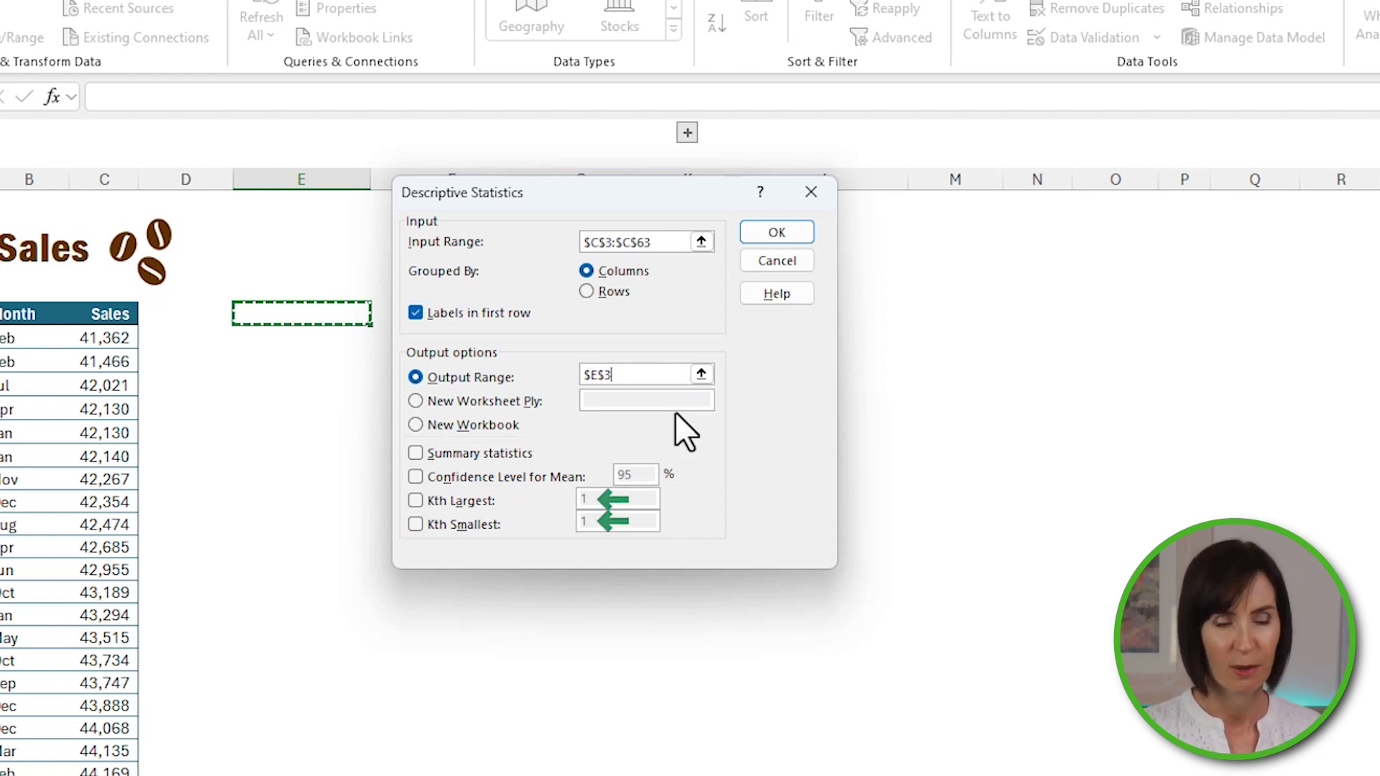
left_click(506, 456)
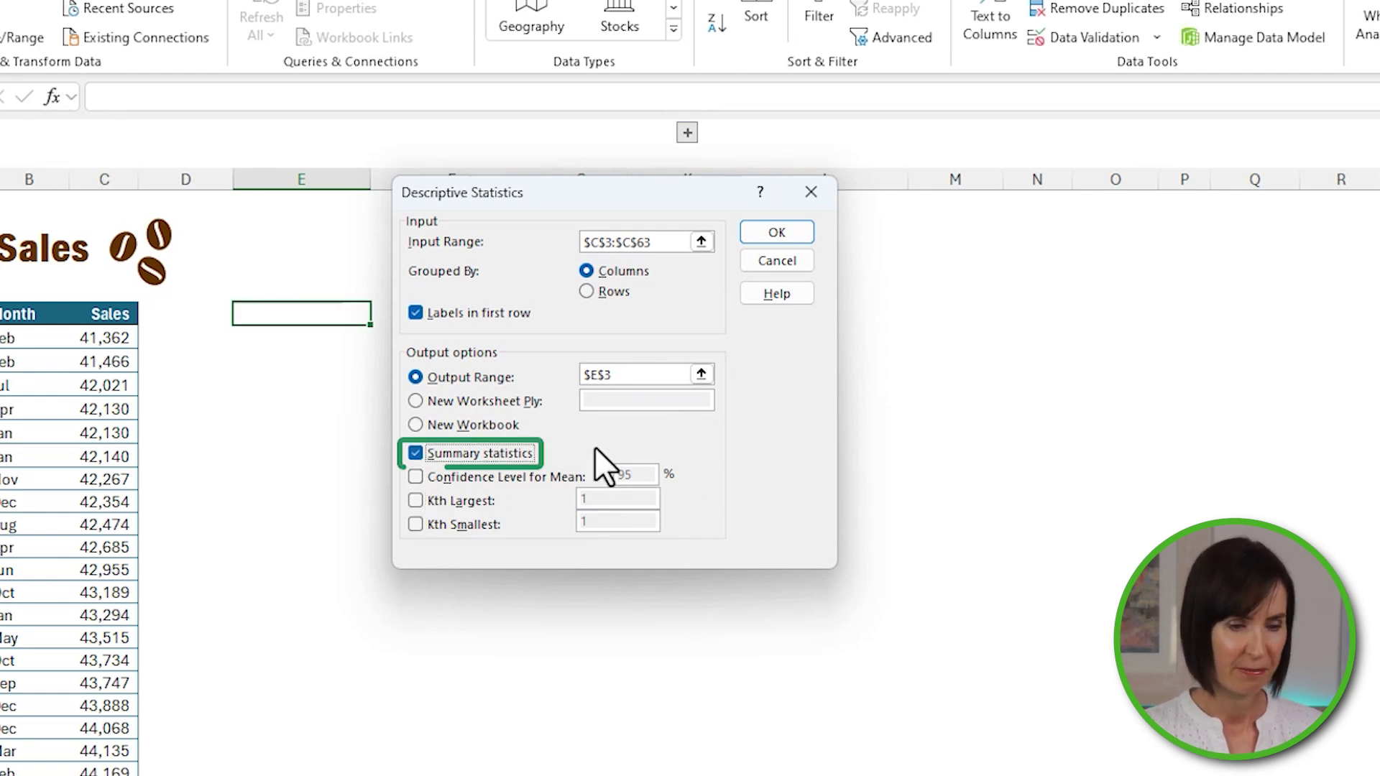
left_click(763, 239)
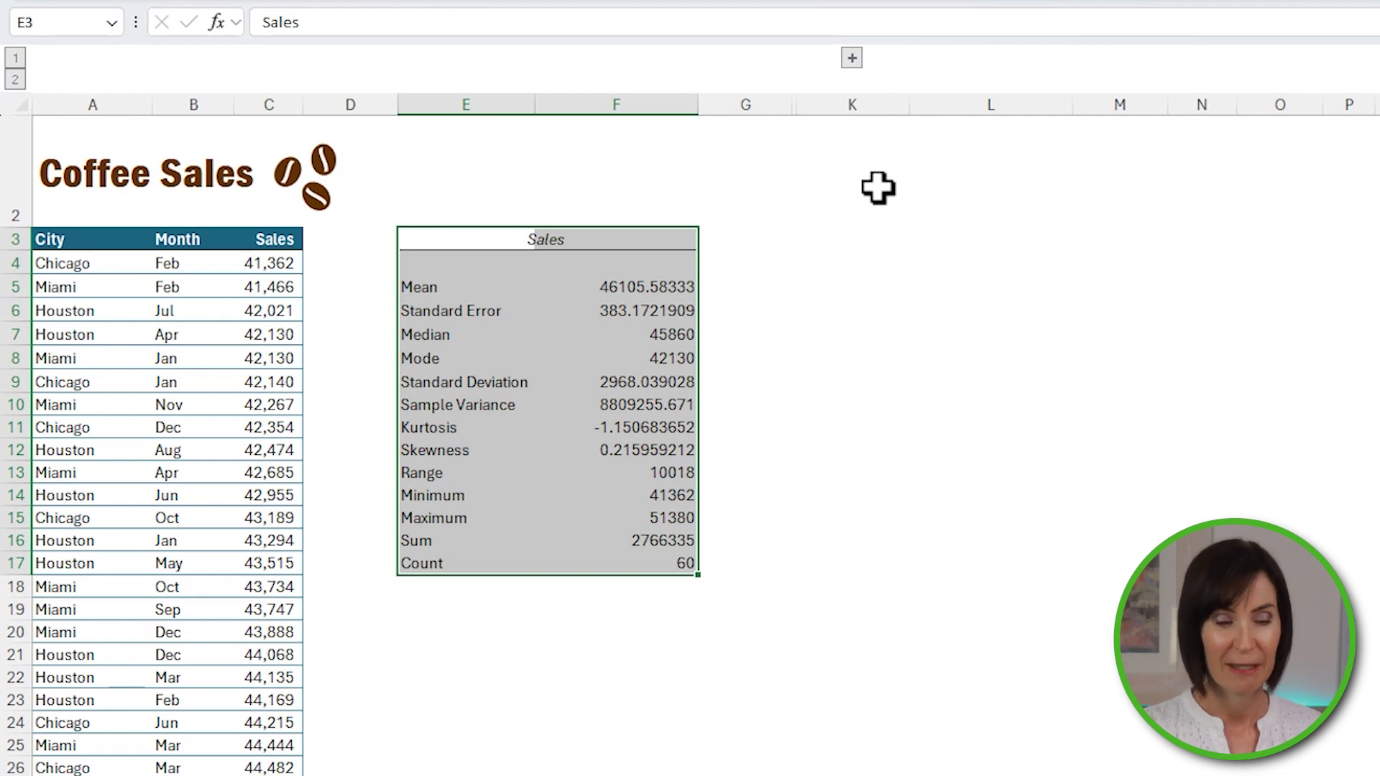
Examine the contents of each summary statistic cell from the Mean in F5 down to the Count in F17.
left_click(671, 282)
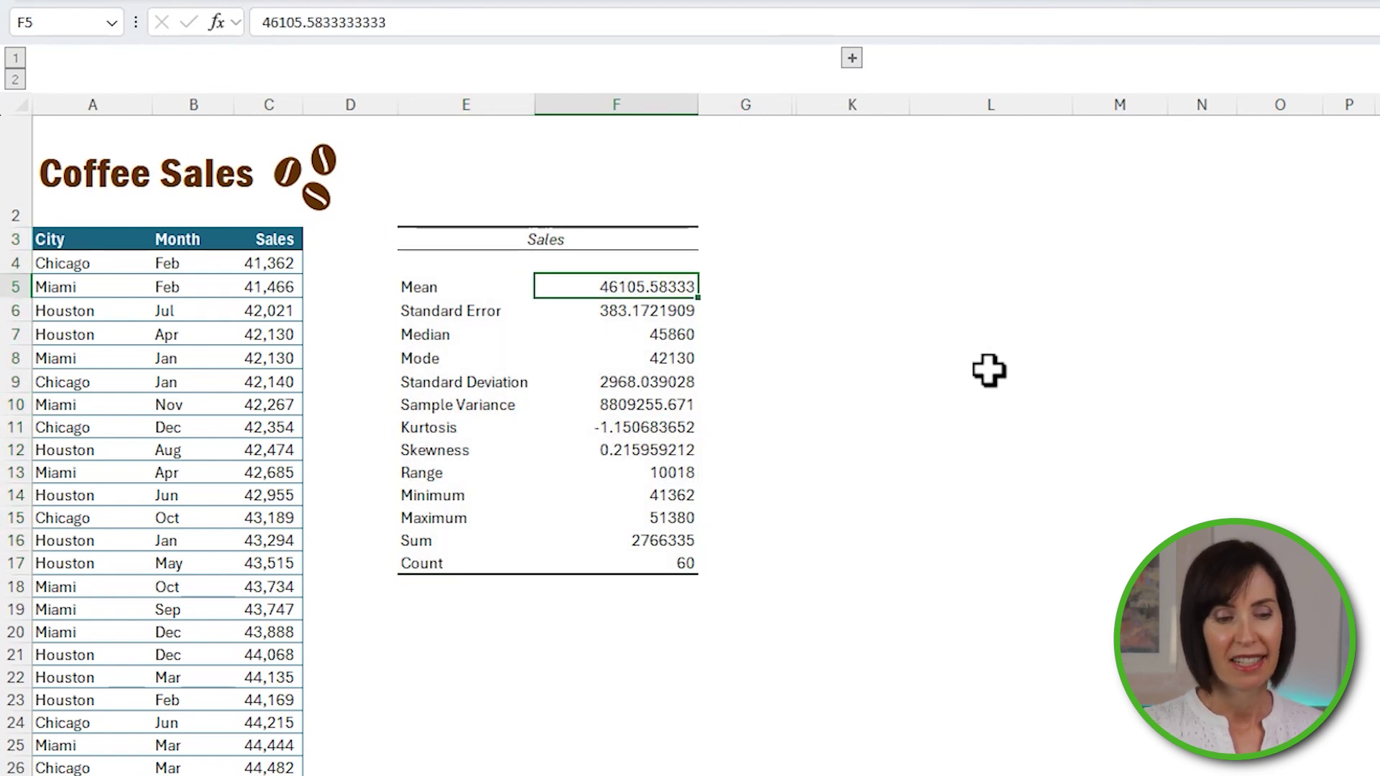
key("Down")
key("Down")
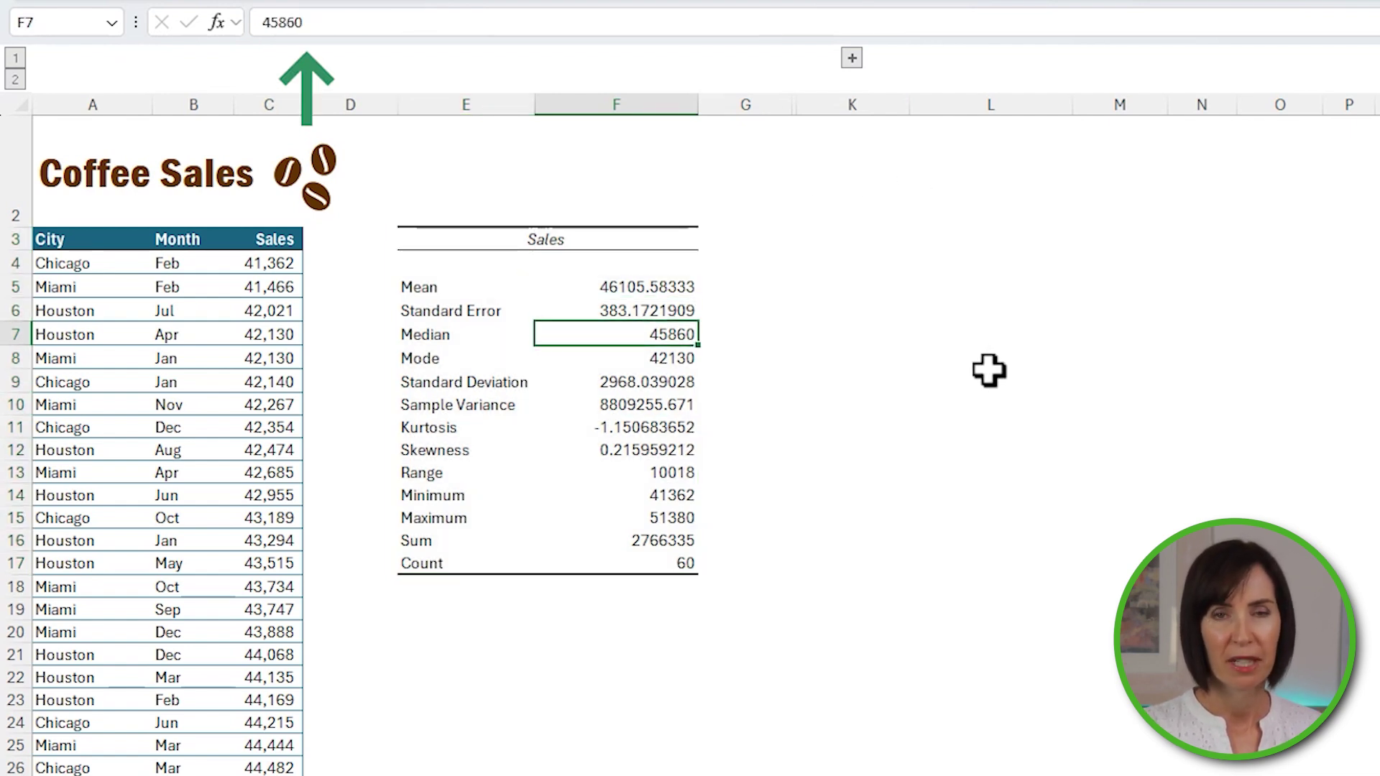
key("Down")
key("Down")
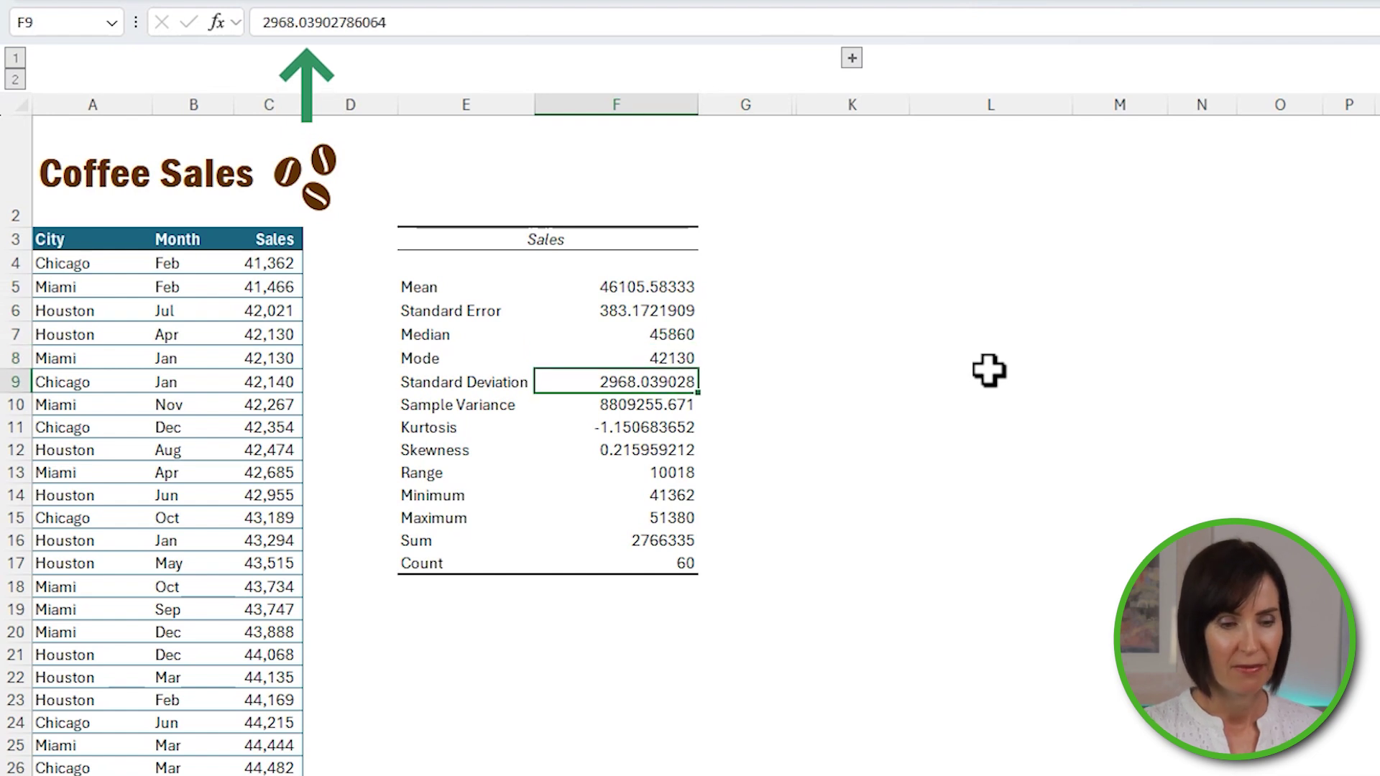
key("Down")
key("Down")
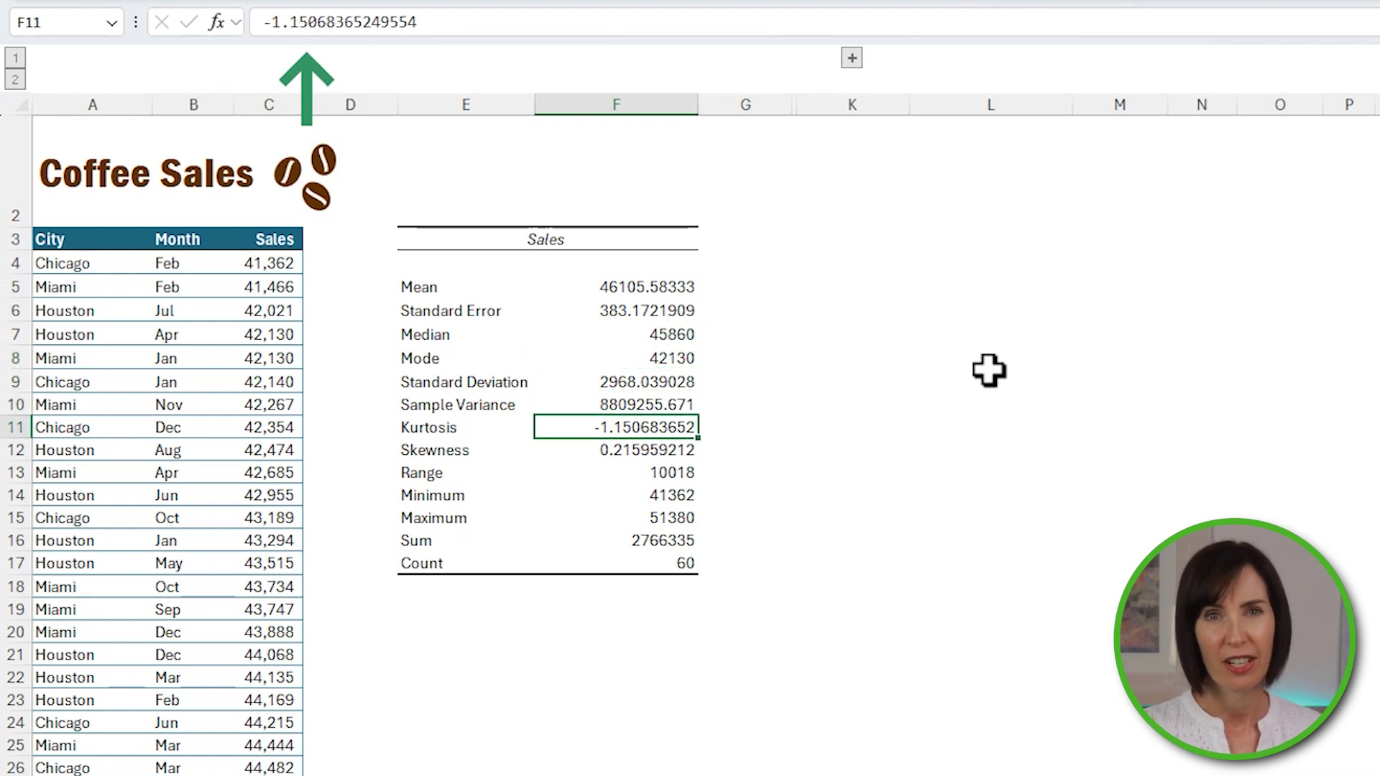
key("Down")
key("Down")
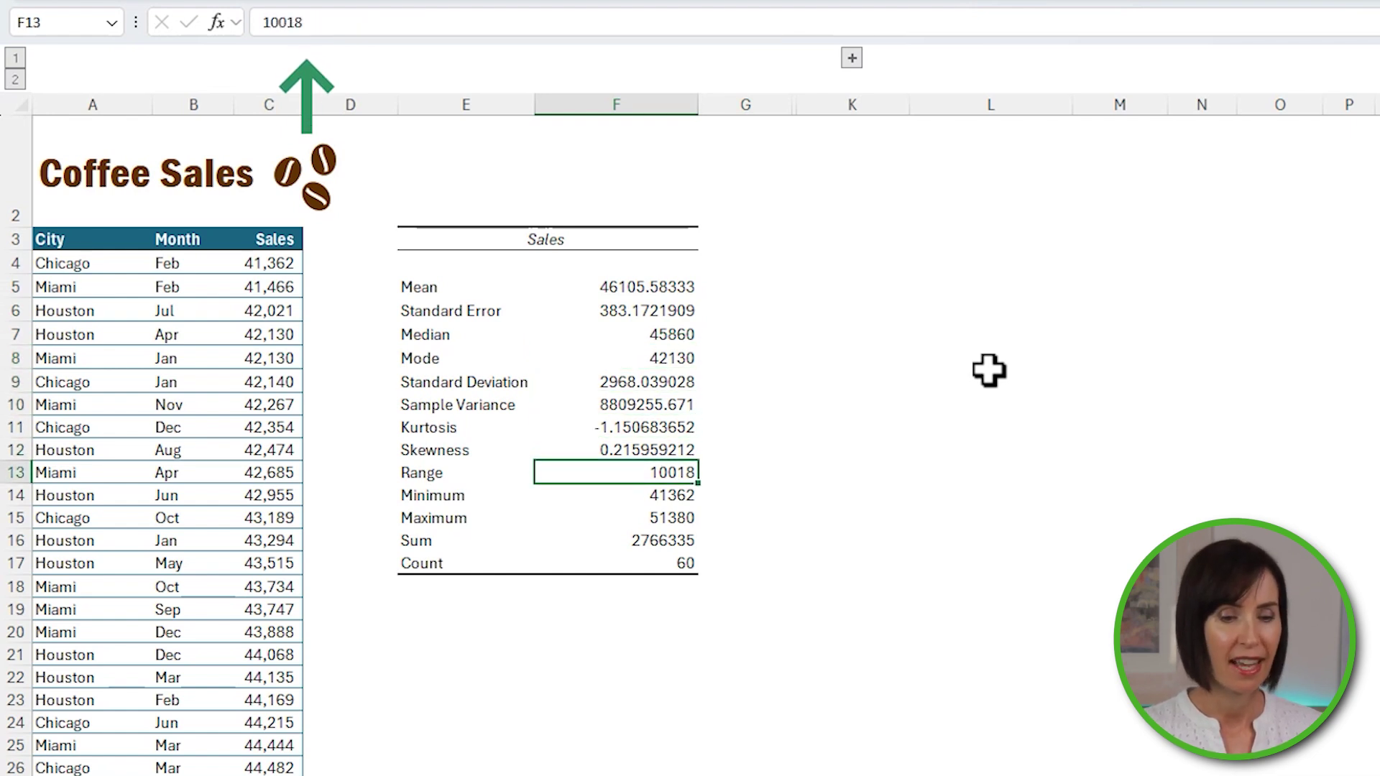
key("Down")
key("Down")
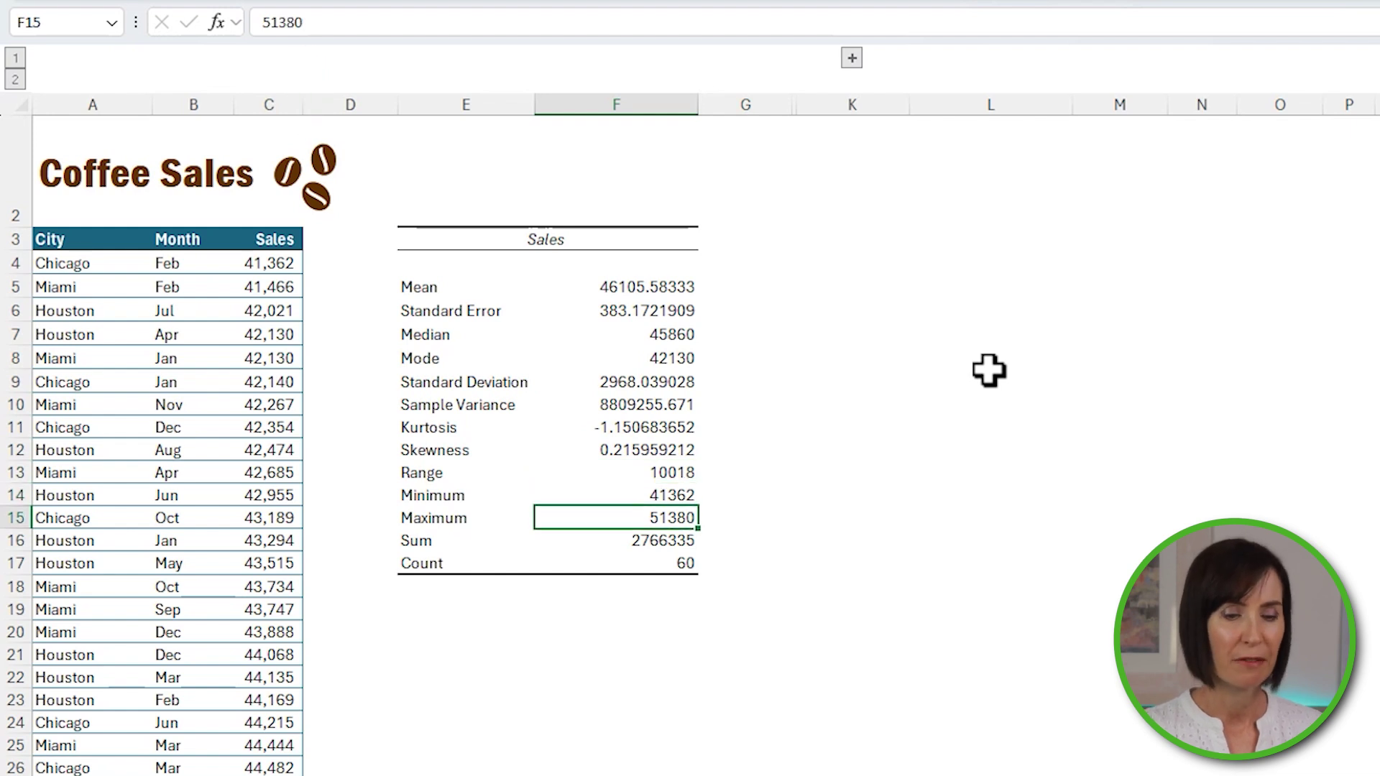
key("Down")
key("Down")
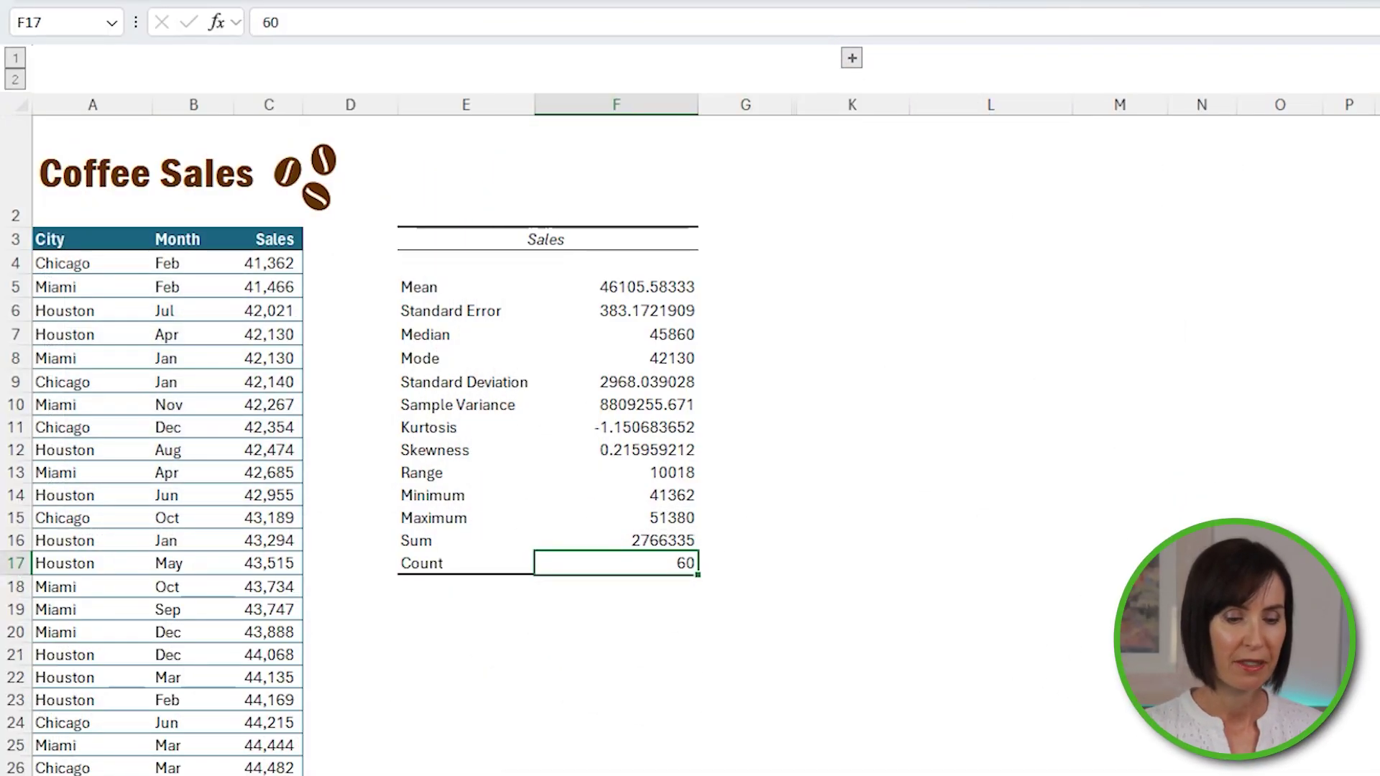
Expand the grouped columns H to J and check the formulas in the first Lower and Intervals cells.
left_click(851, 59)
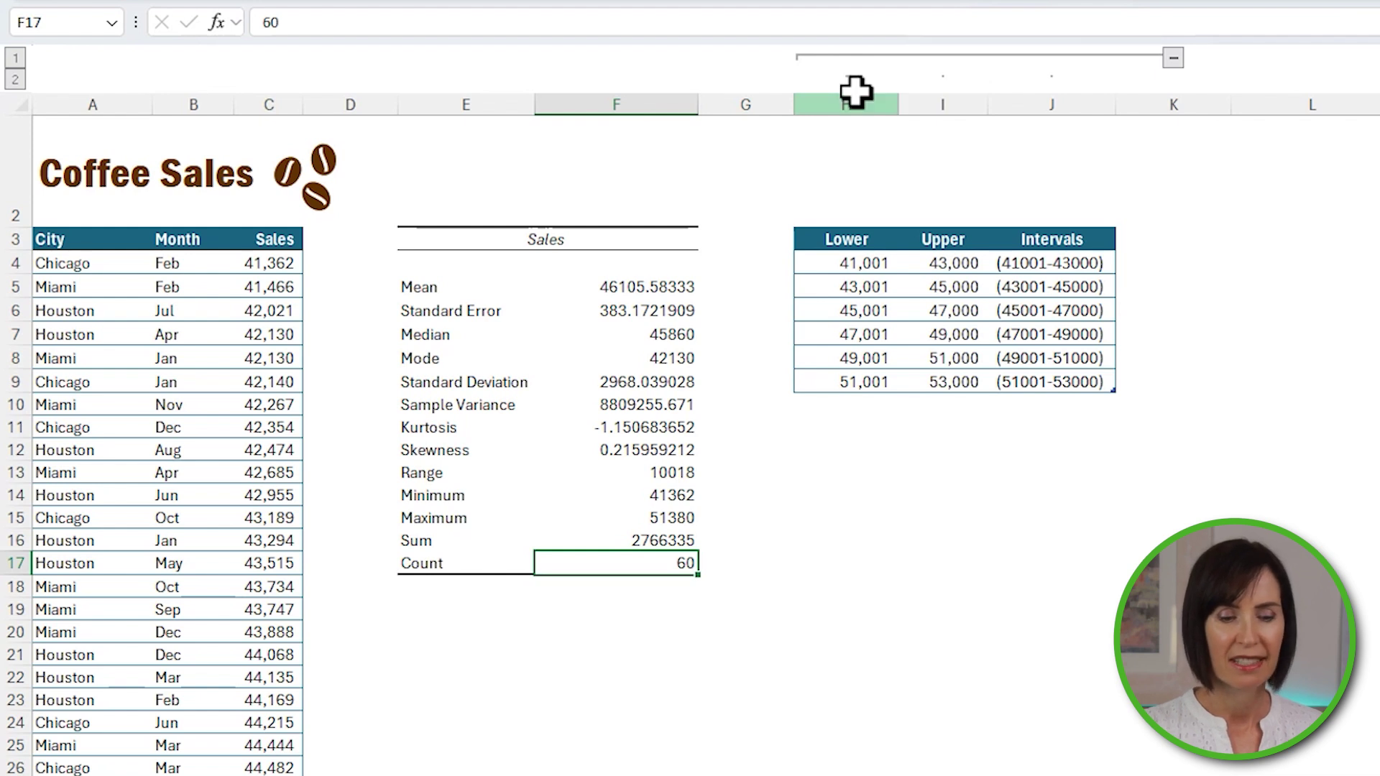
left_click(876, 264)
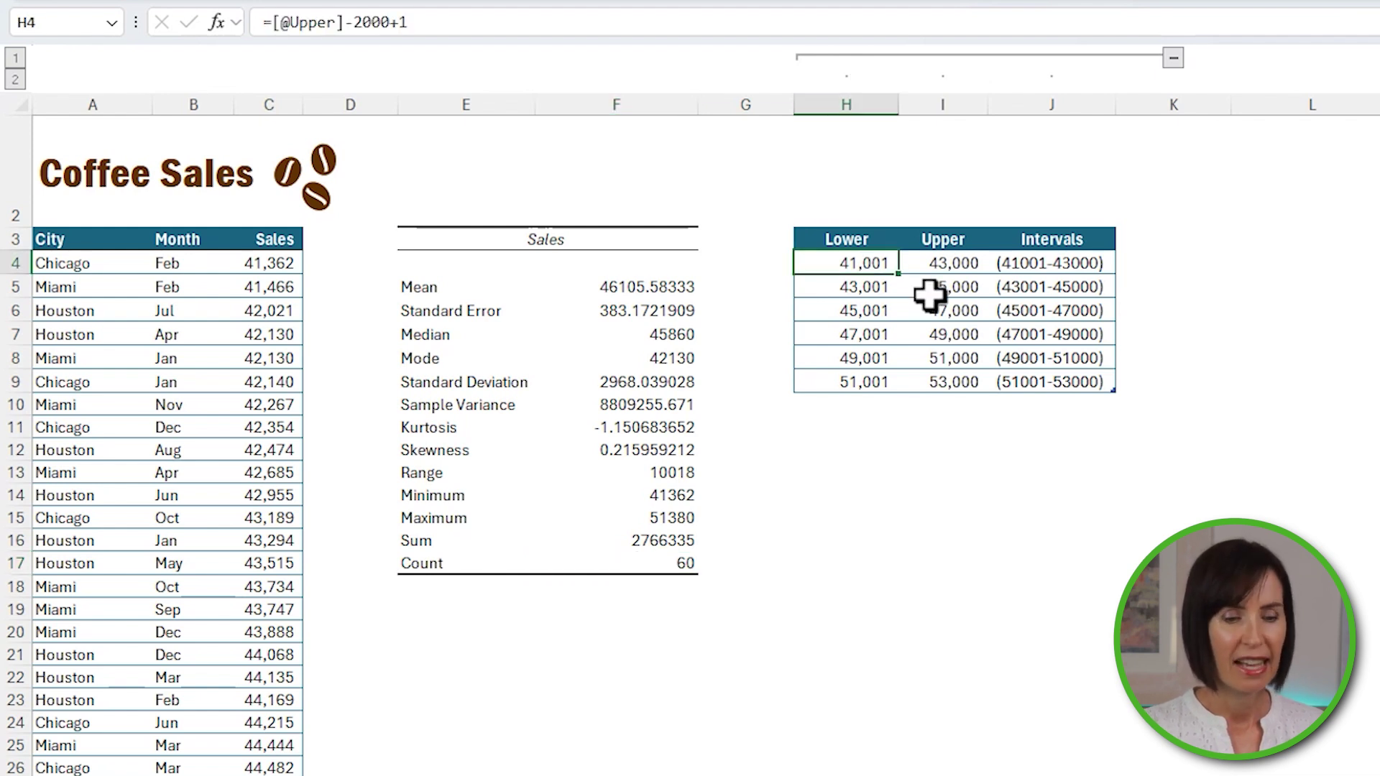
left_click(1049, 265)
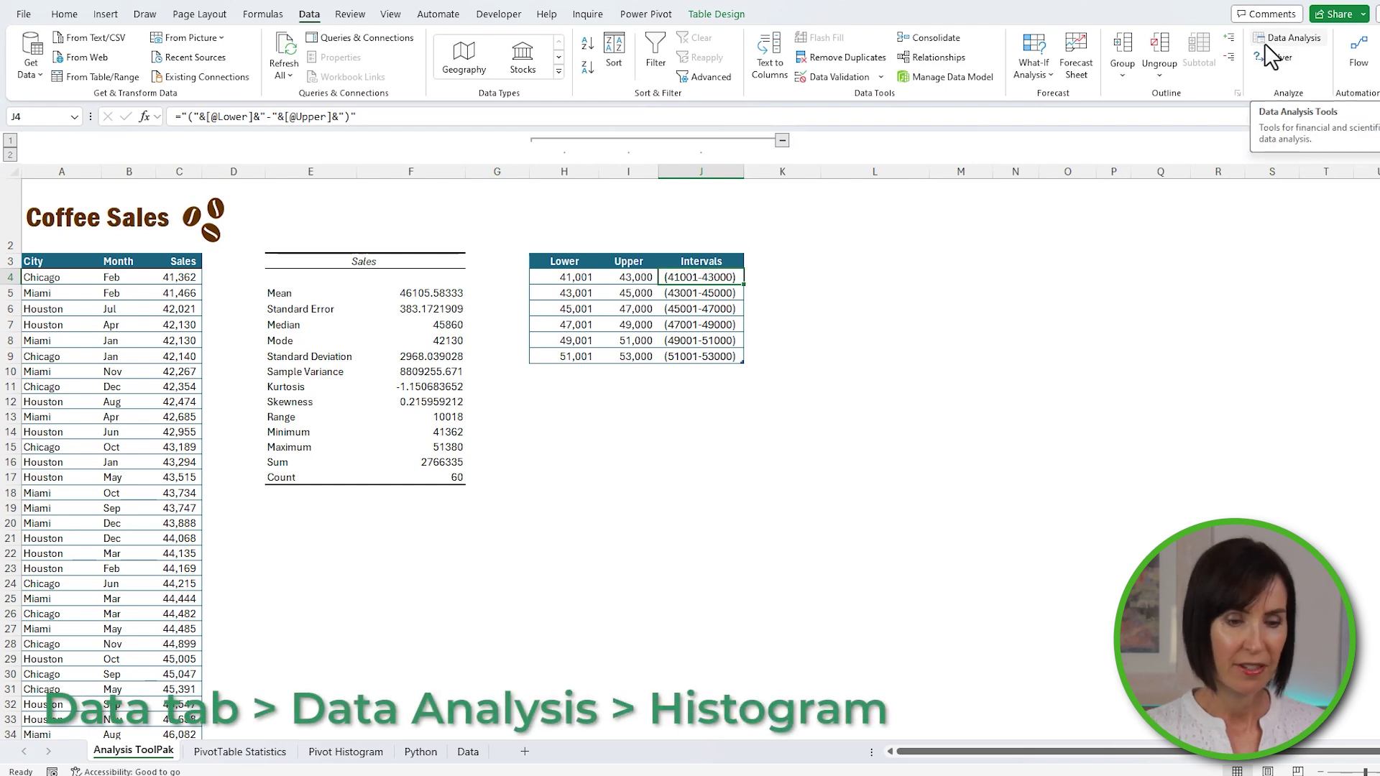
Start a Histogram analysis with the Sales column including its header, $C$3:$C$63, as the input range.
left_click(1287, 37)
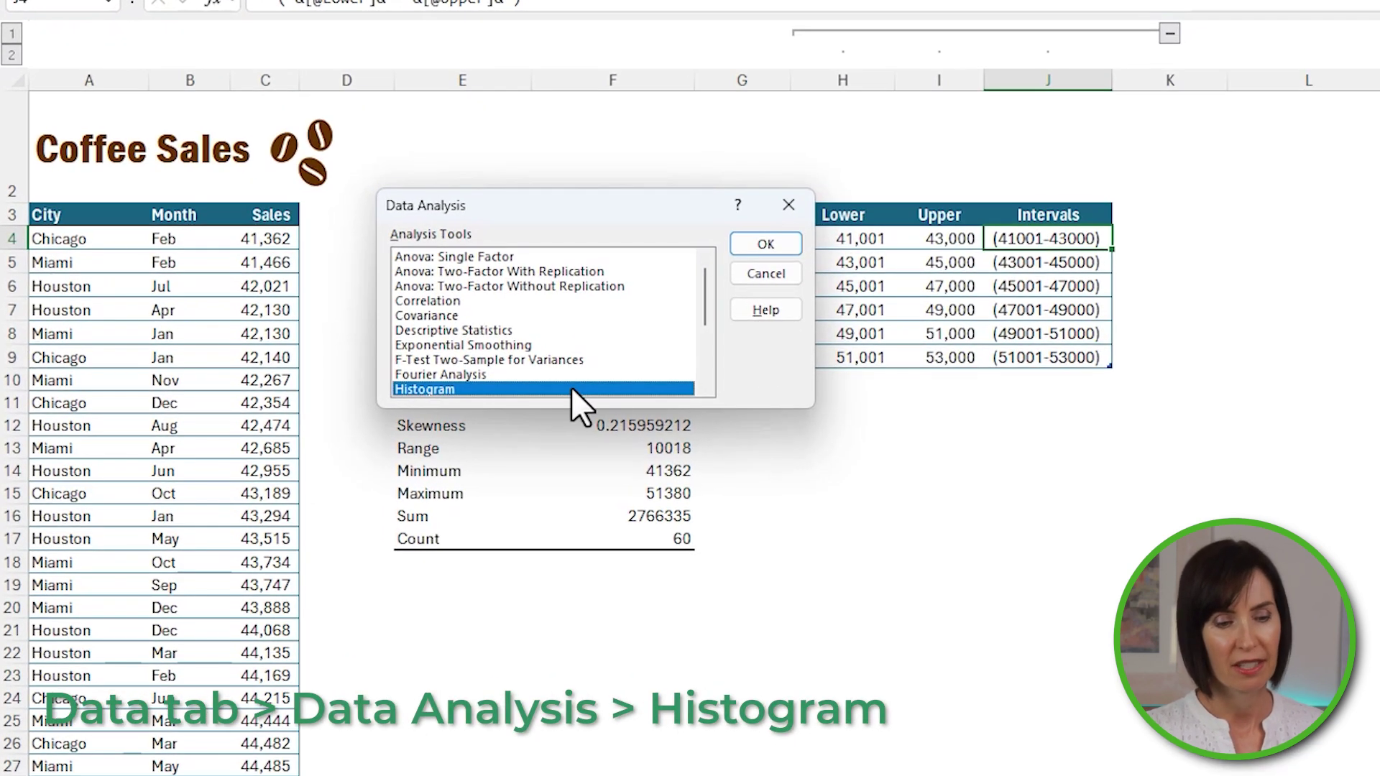
left_click(774, 245)
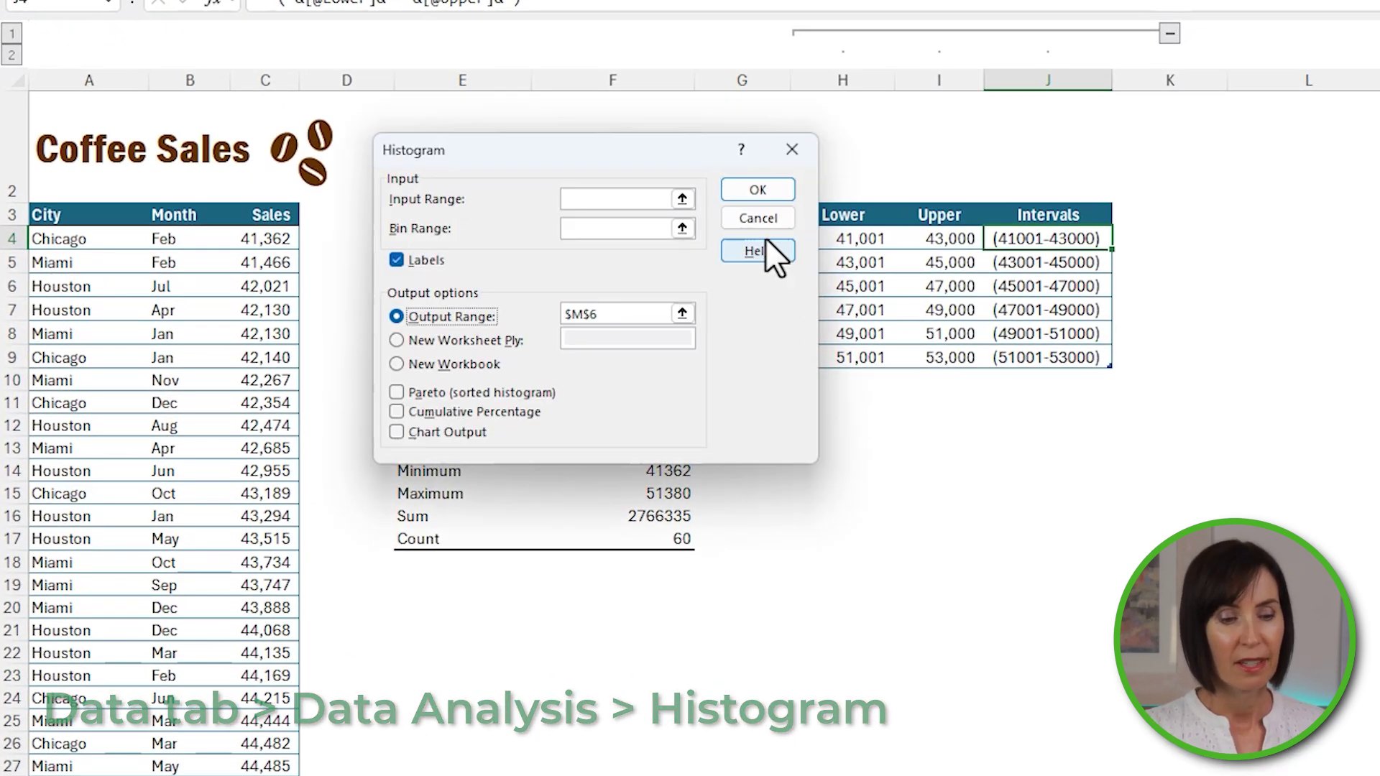
left_click(682, 199)
left_click(269, 194)
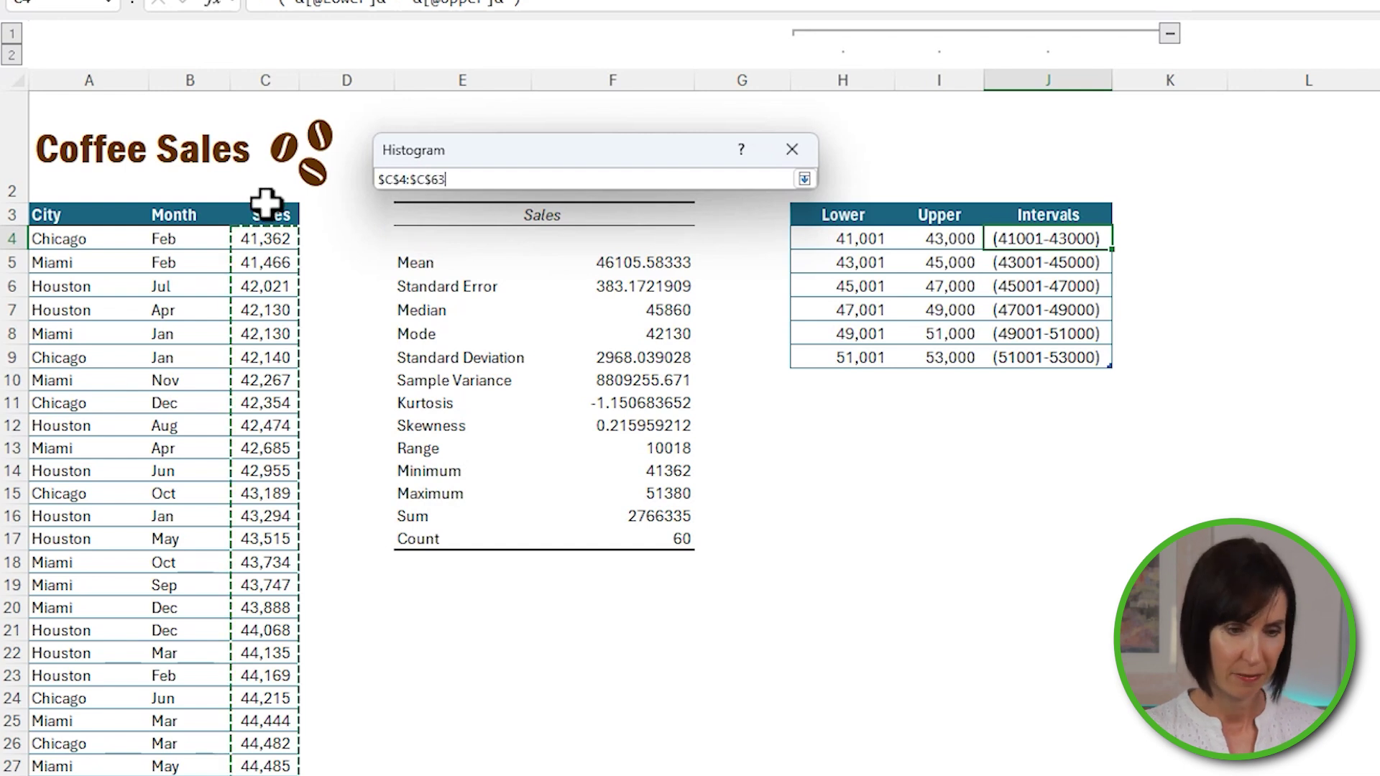
left_click(266, 195)
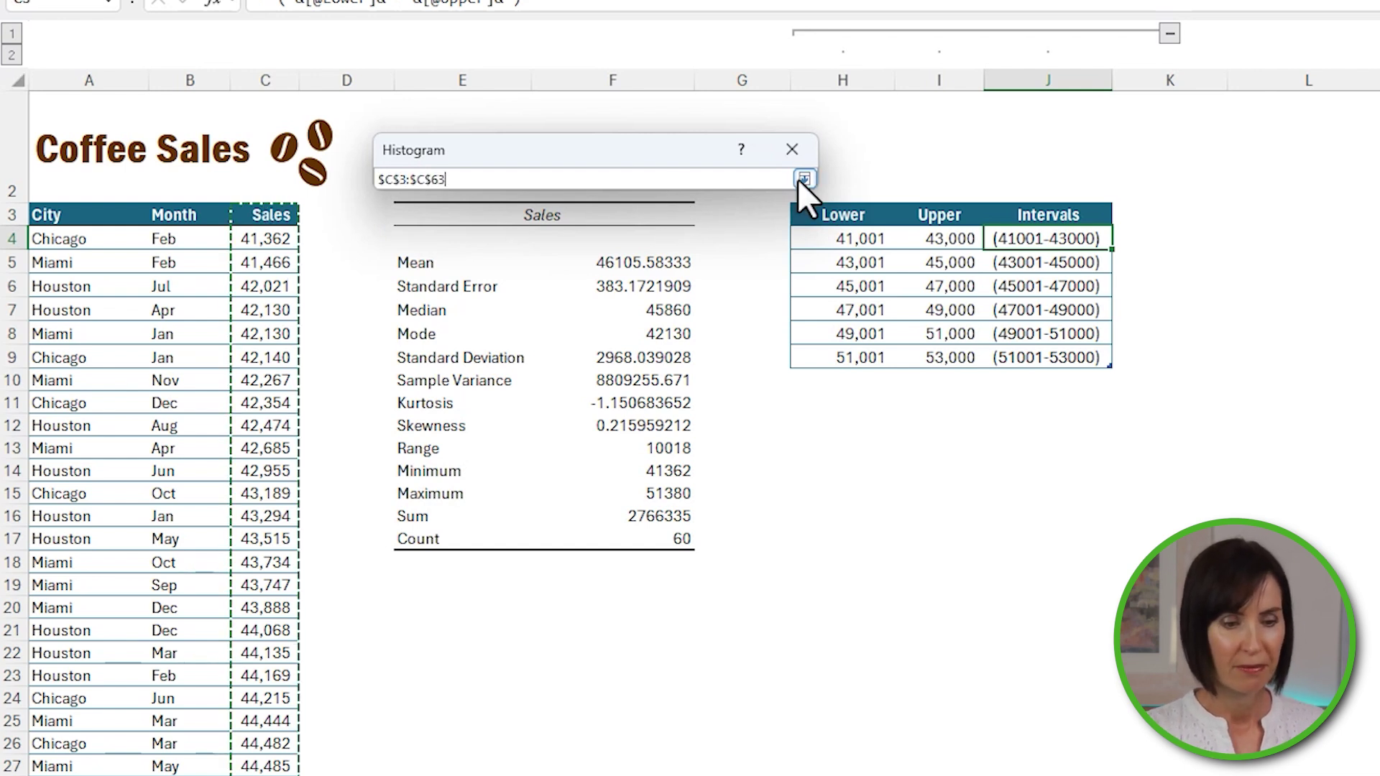
left_click(804, 179)
Set the histogram's bin range to the Upper column with its header, $I$3:$I$9, and its output range to $L$3.
left_click(682, 228)
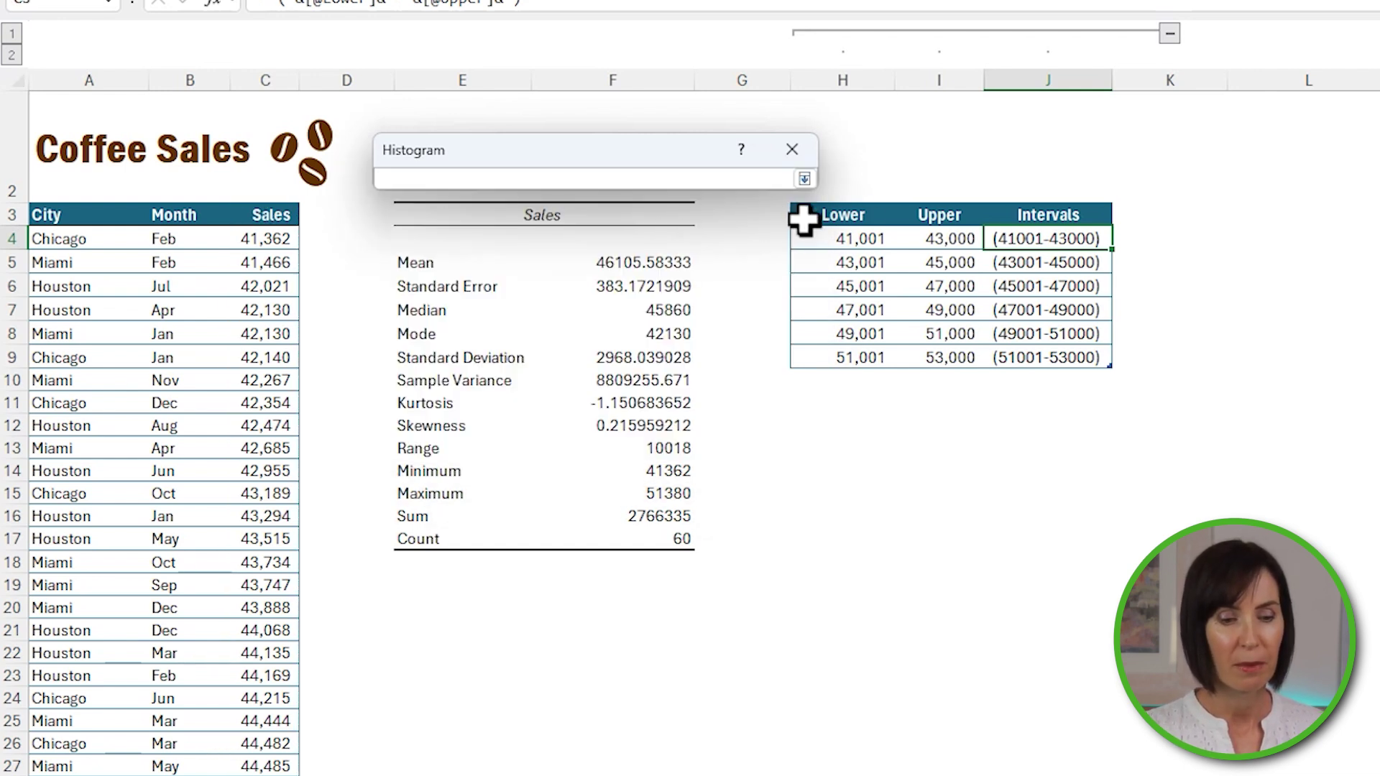
left_click_drag(932, 214, 926, 354)
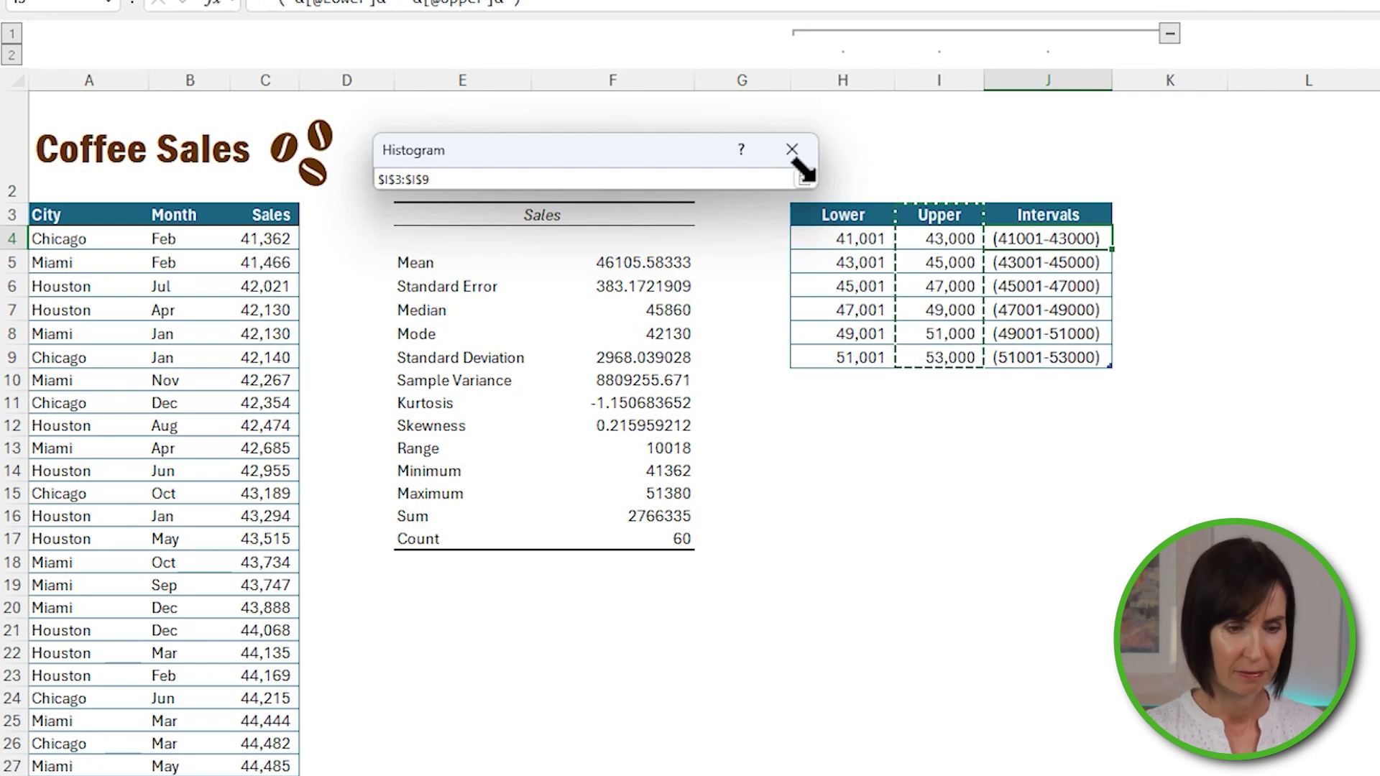
left_click(804, 179)
left_click_drag(565, 314, 602, 316)
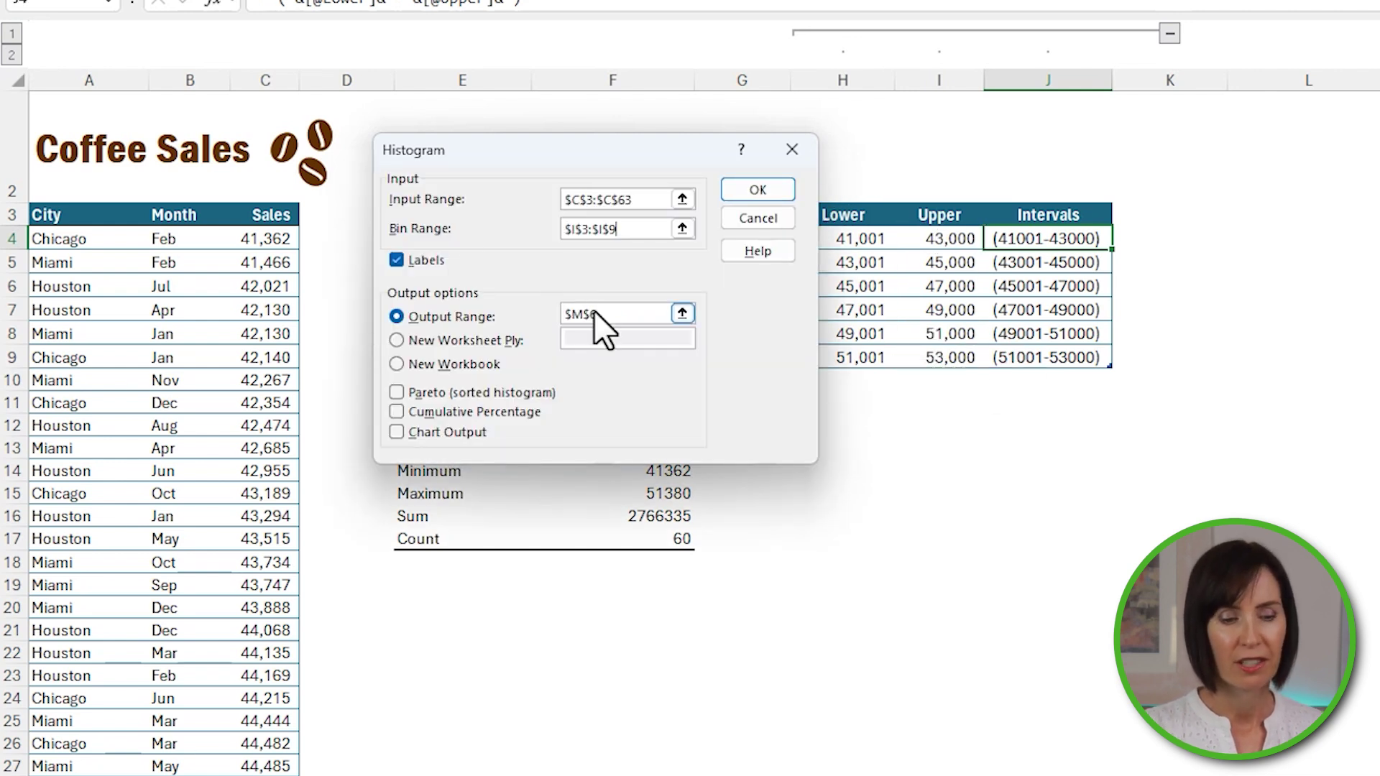
left_click(1266, 214)
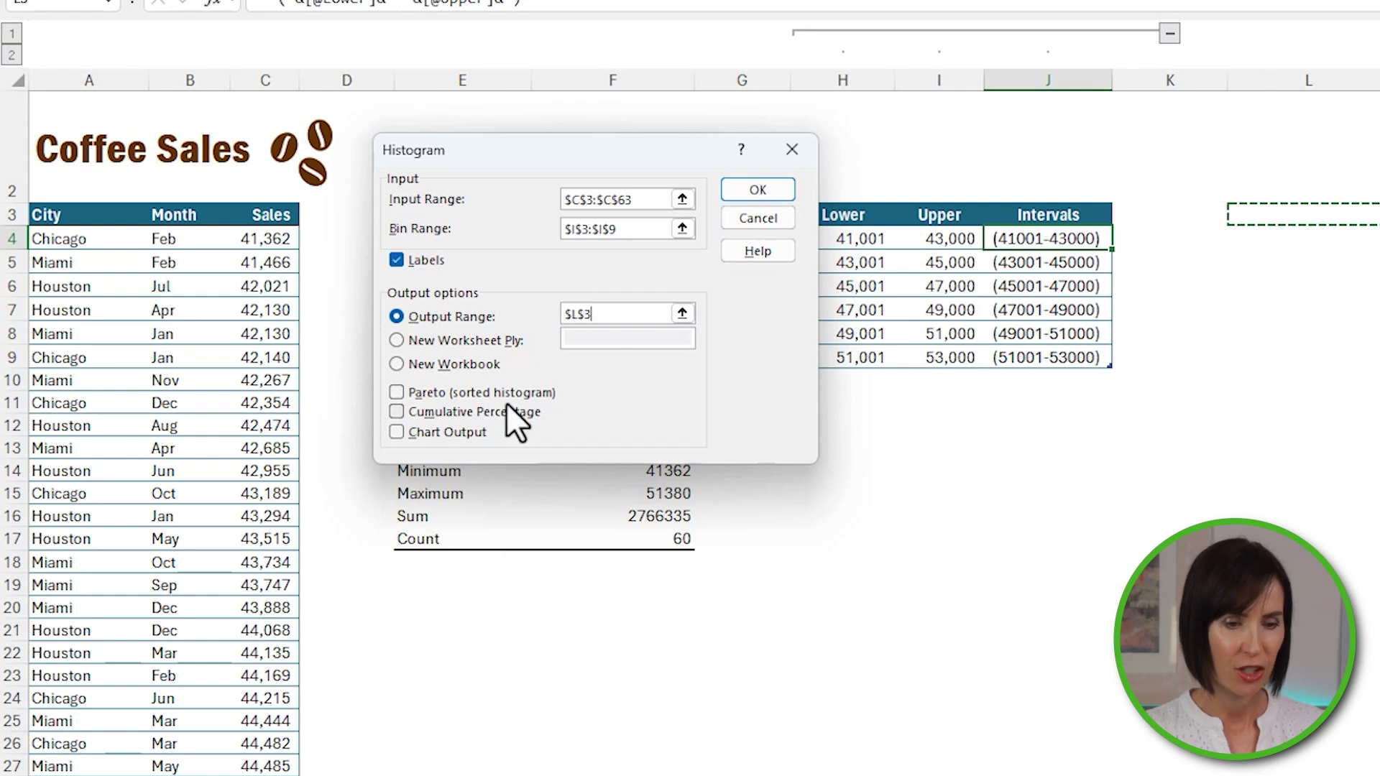
Generate the histogram with chart output and move the chart just below the intervals table.
left_click(398, 432)
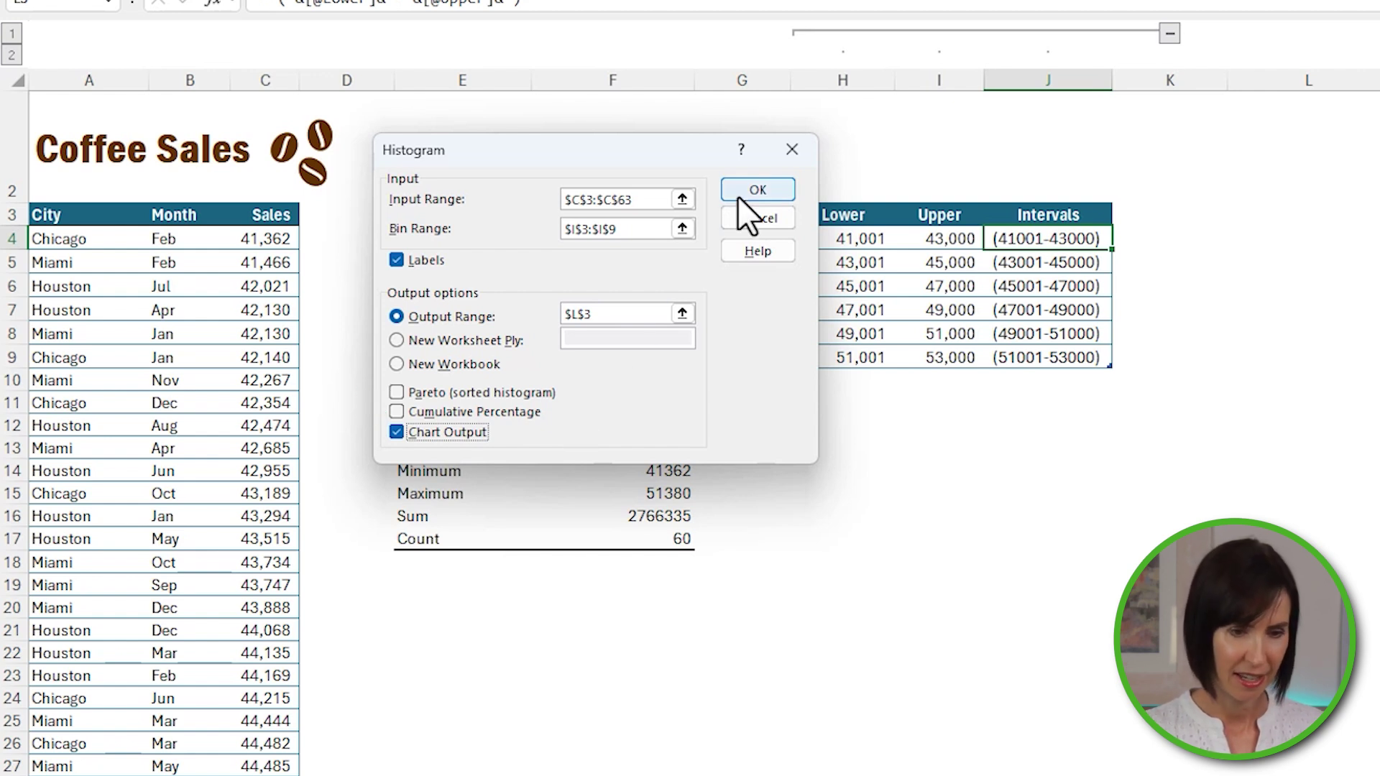
left_click(757, 189)
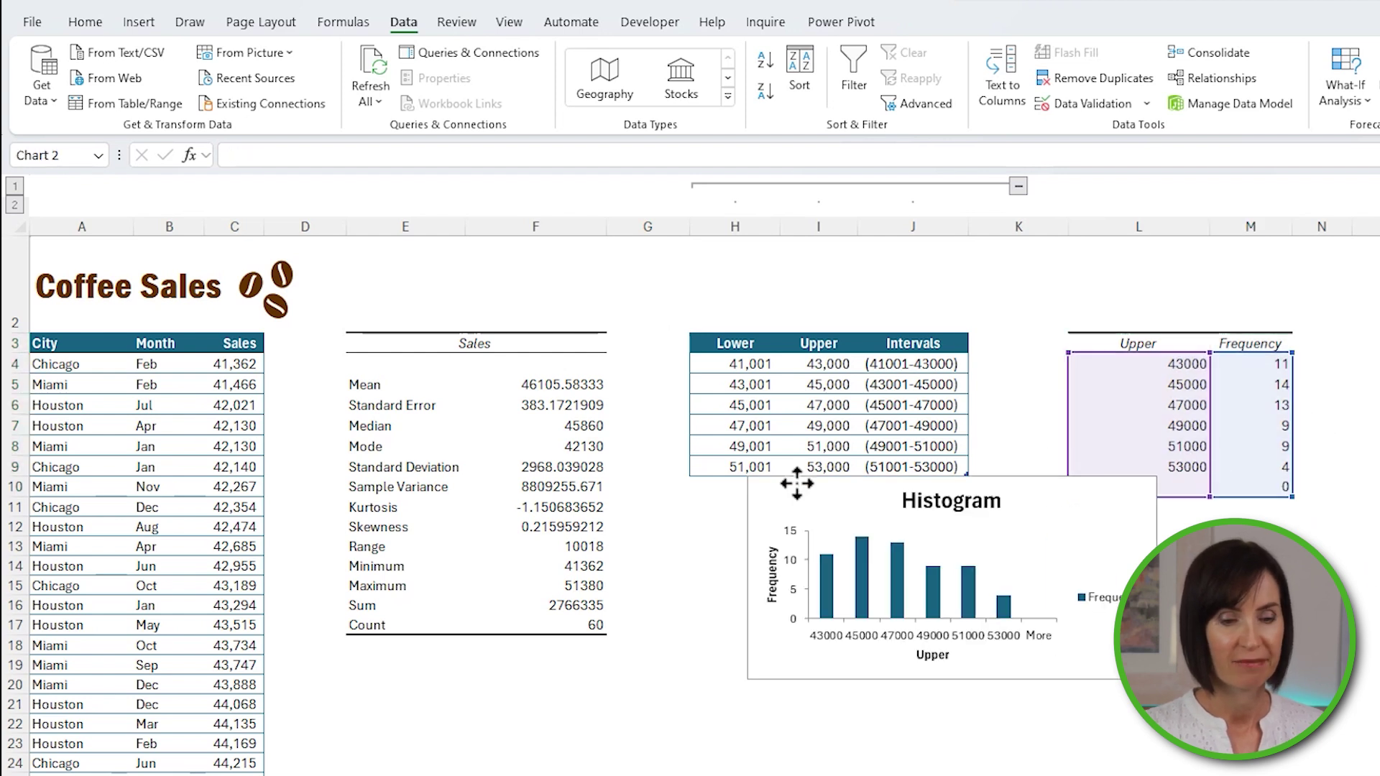
left_click_drag(794, 484, 749, 513)
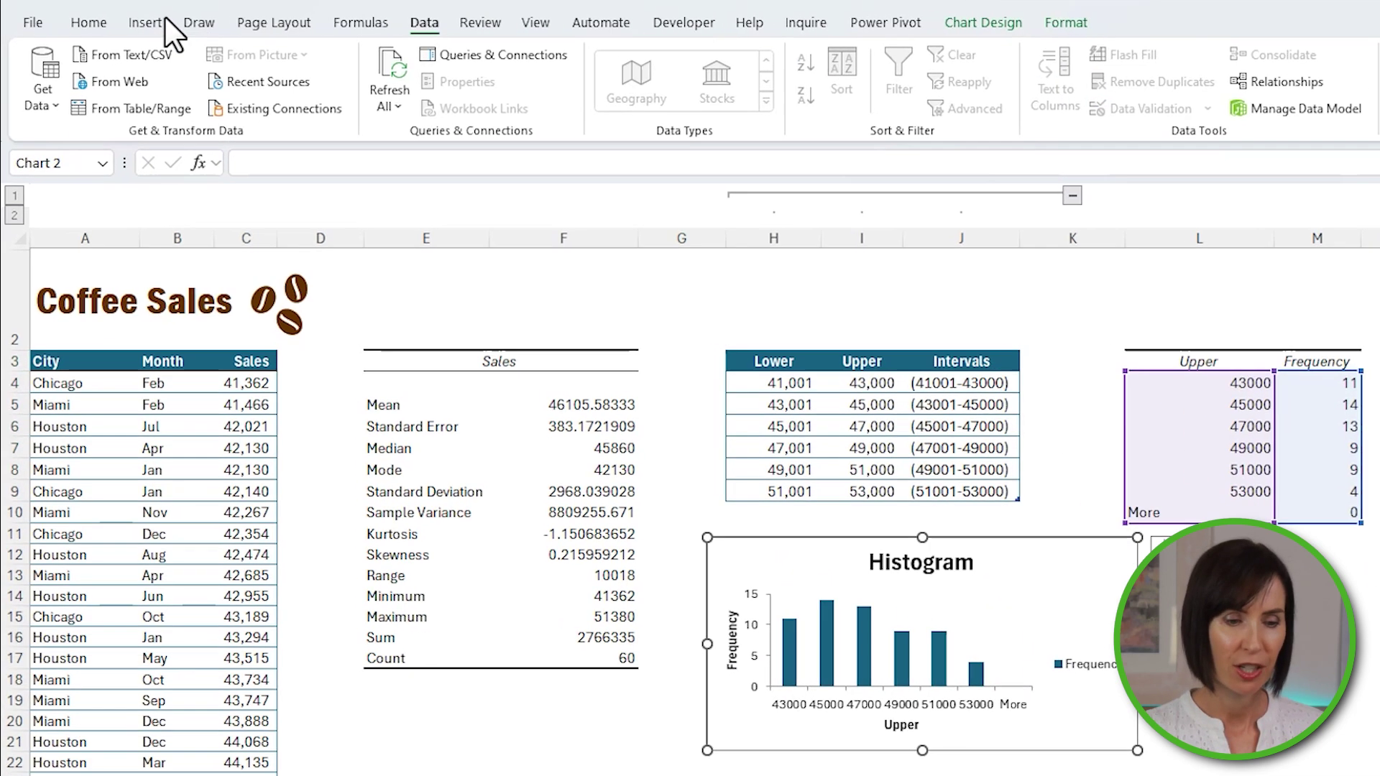
Set the gap width of the histogram chart's Frequency columns to 0%.
left_click(149, 21)
left_click(787, 88)
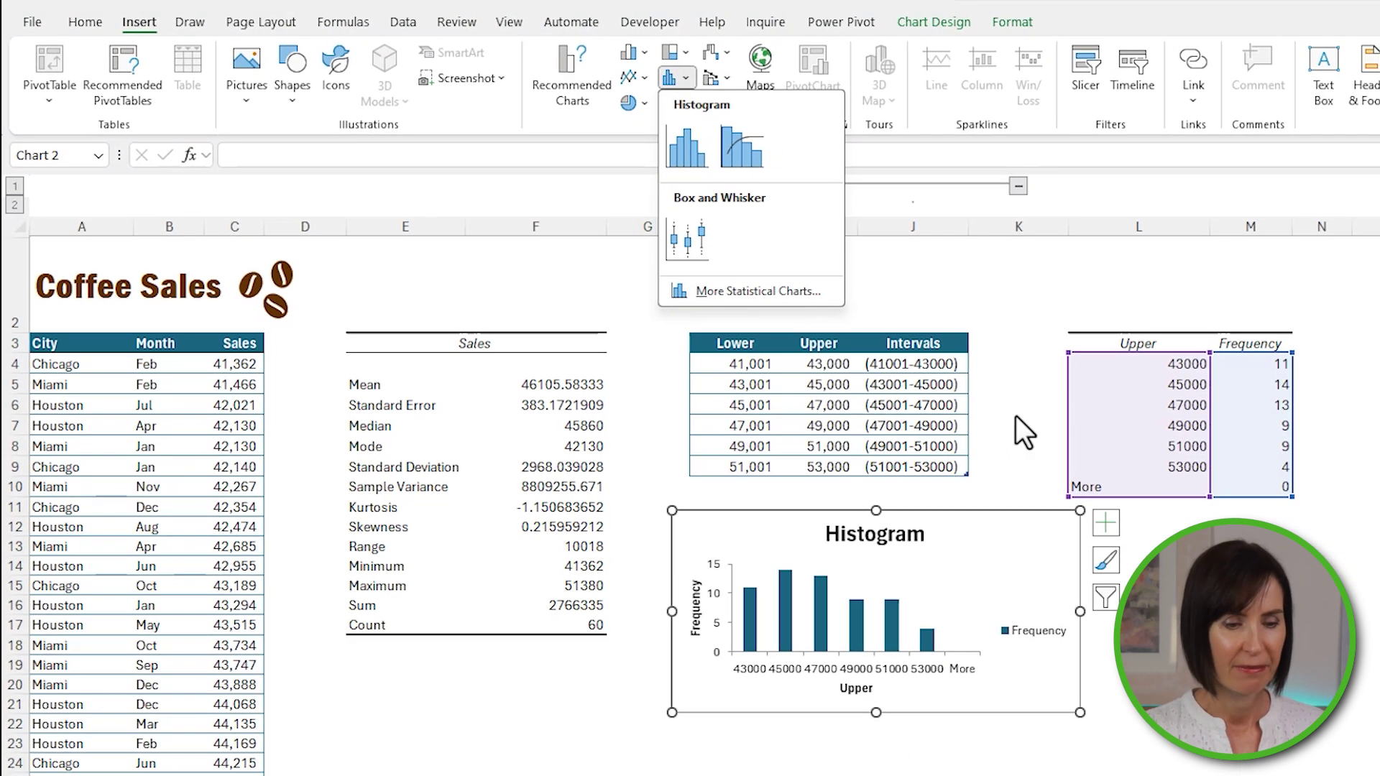
left_click(898, 614)
double_click(819, 610)
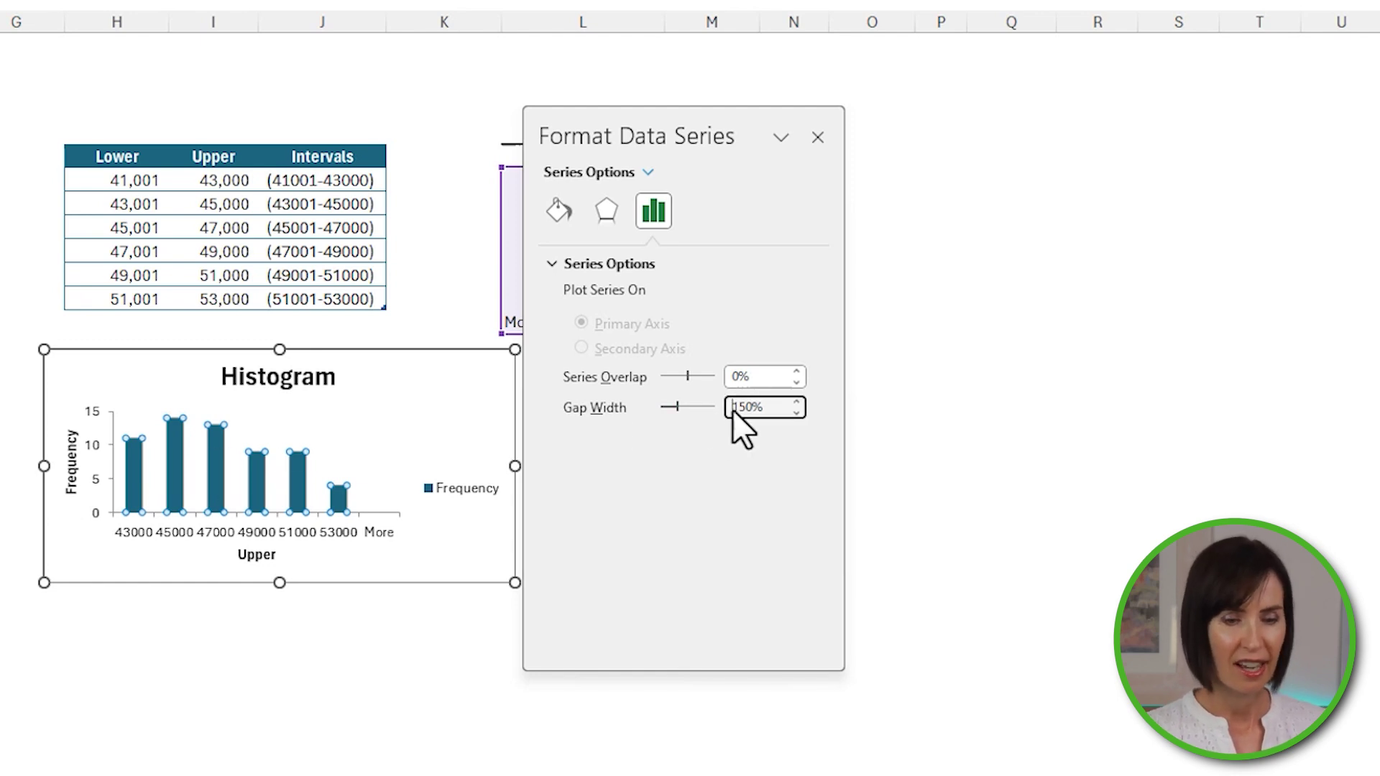
double_click(783, 413)
type("0")
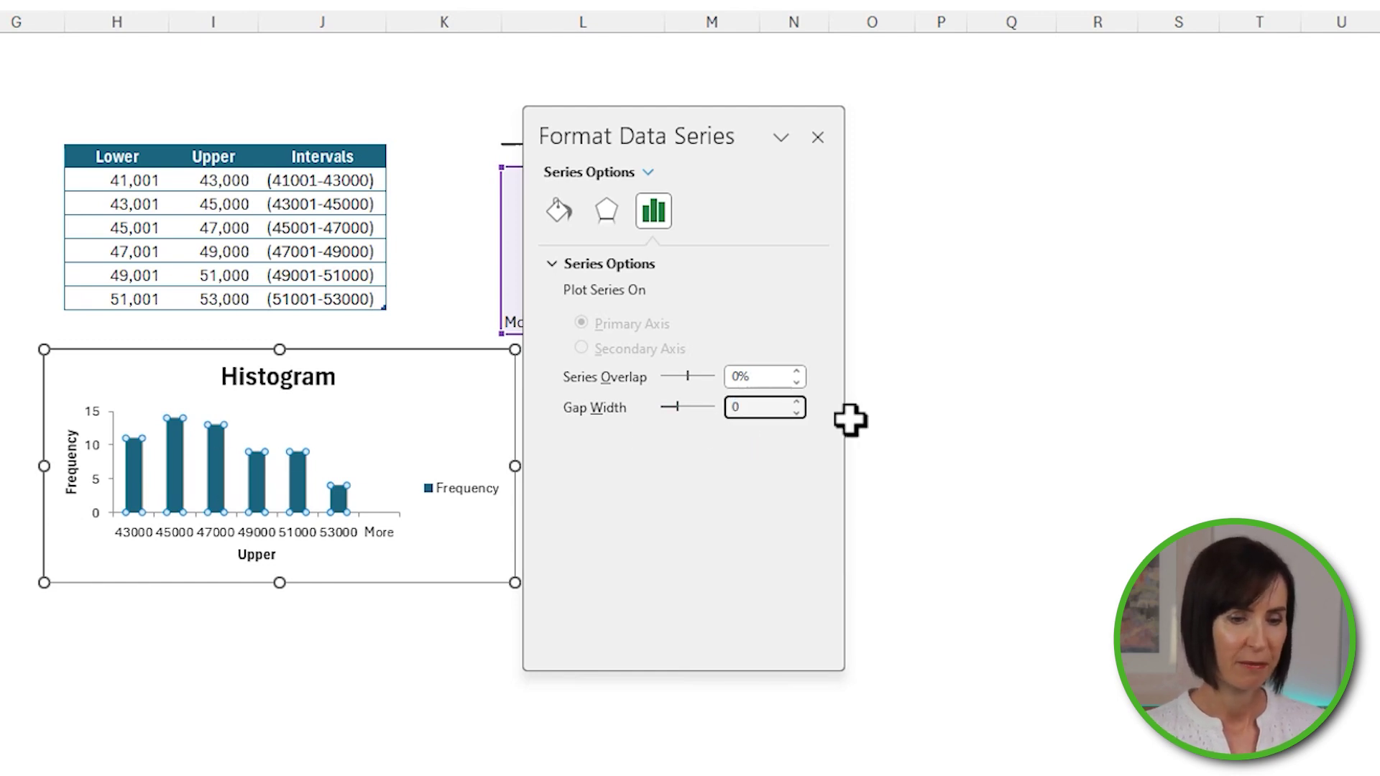
key("Return")
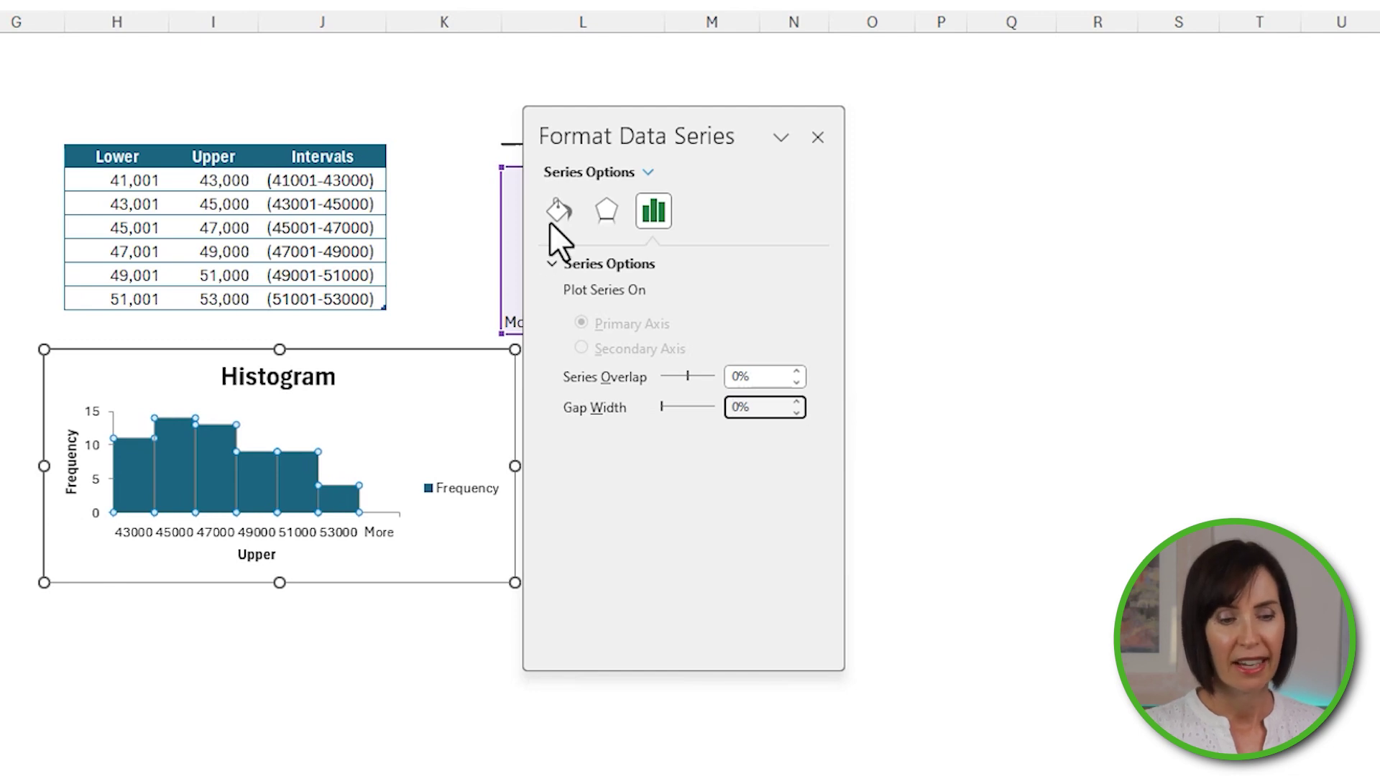
Give the histogram columns a solid border line in the darkest teal theme shade.
left_click(550, 220)
scroll(574, 330, "down", 4)
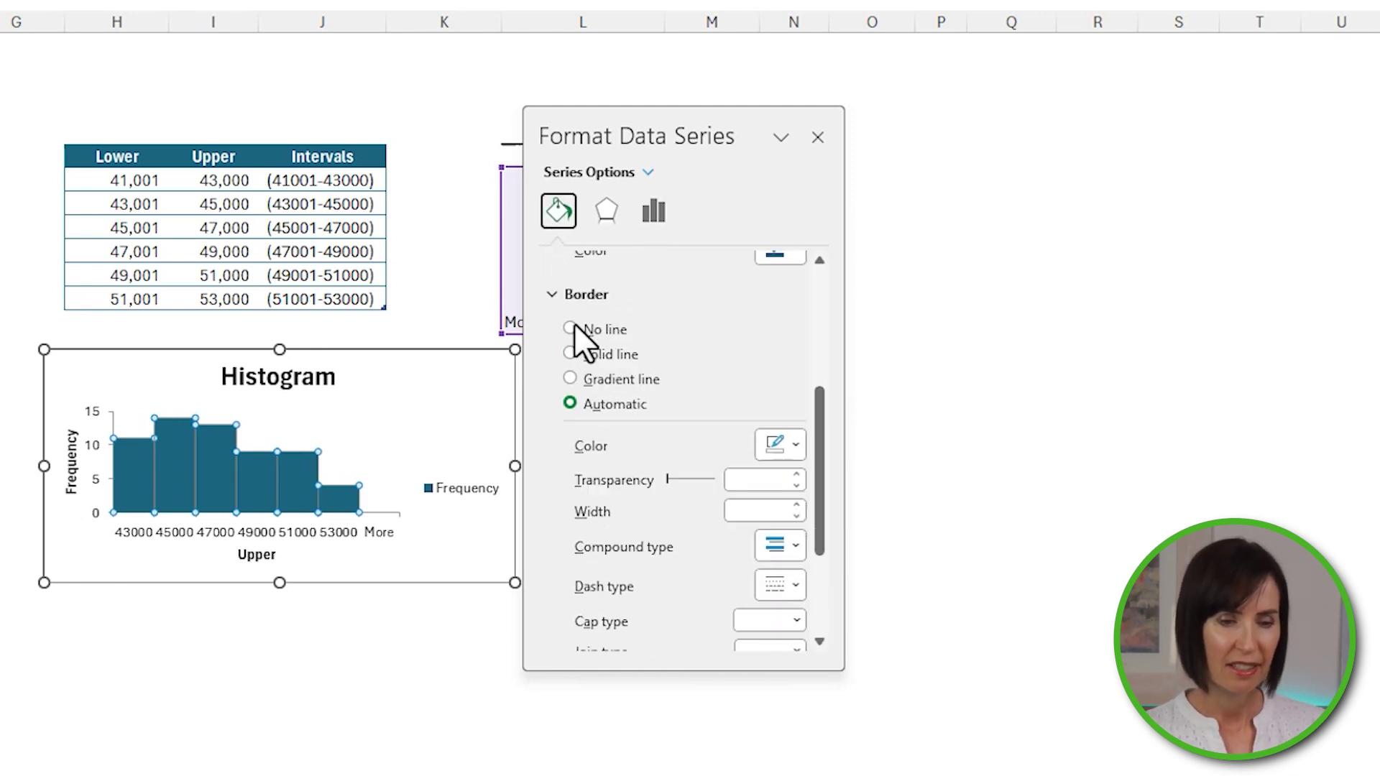
left_click(582, 356)
left_click(791, 443)
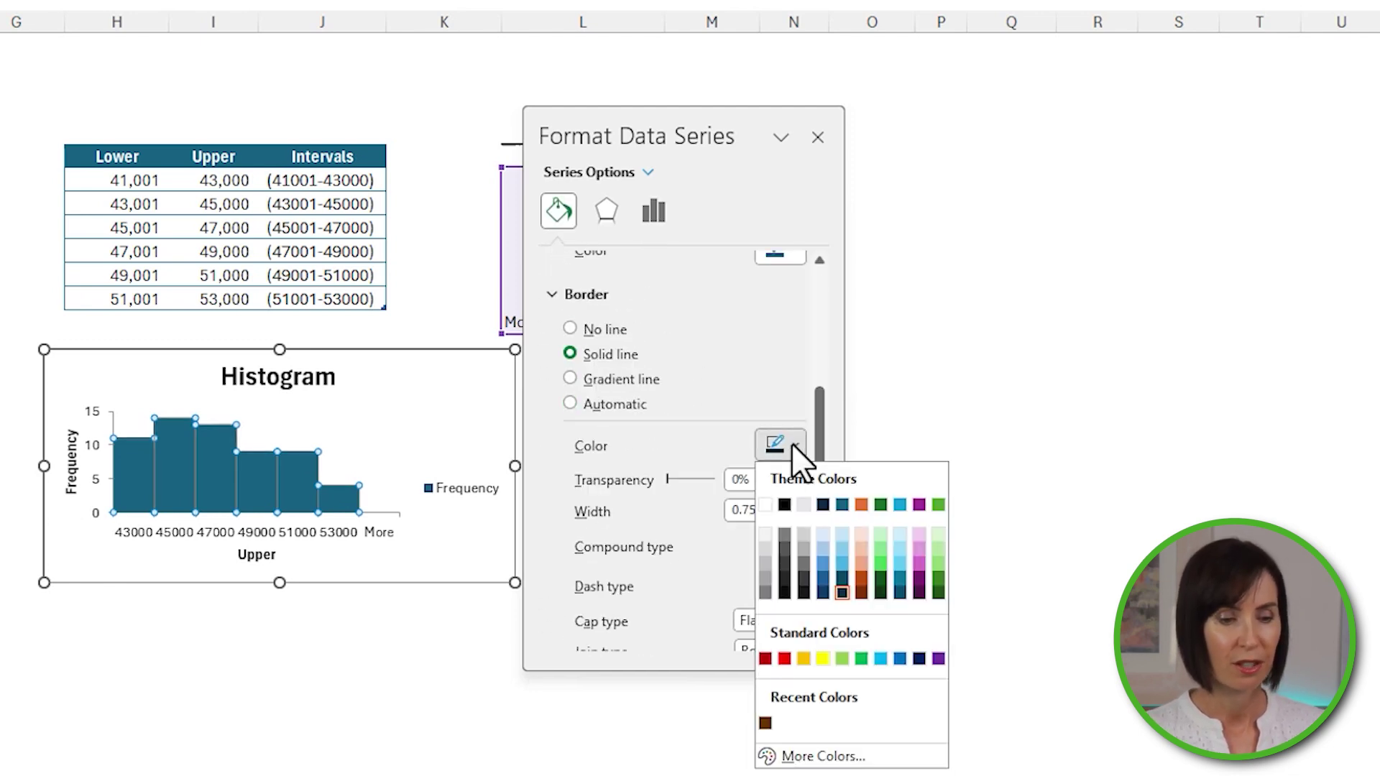
left_click(840, 592)
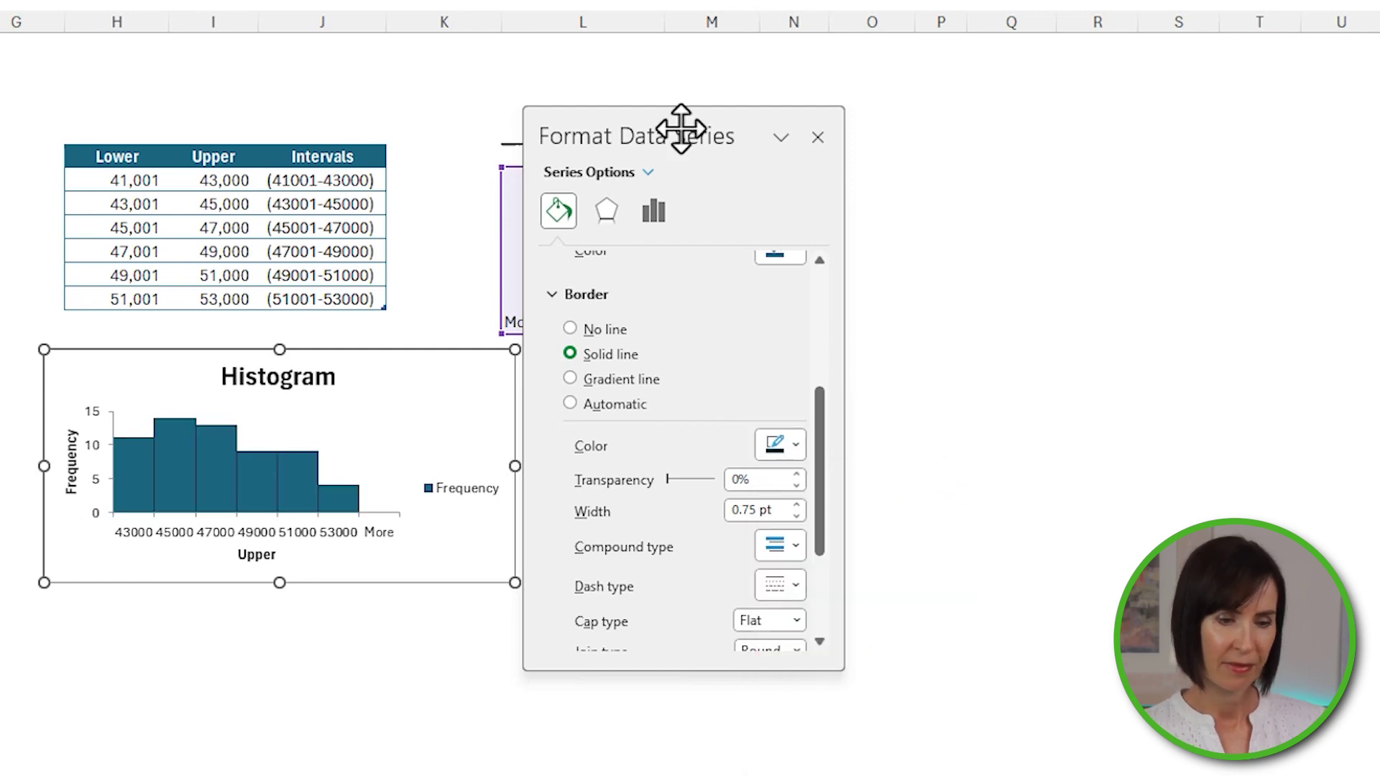
Remove the chart title and legend from the histogram and close the series formatting pane.
left_click_drag(683, 123, 776, 129)
left_click(546, 364)
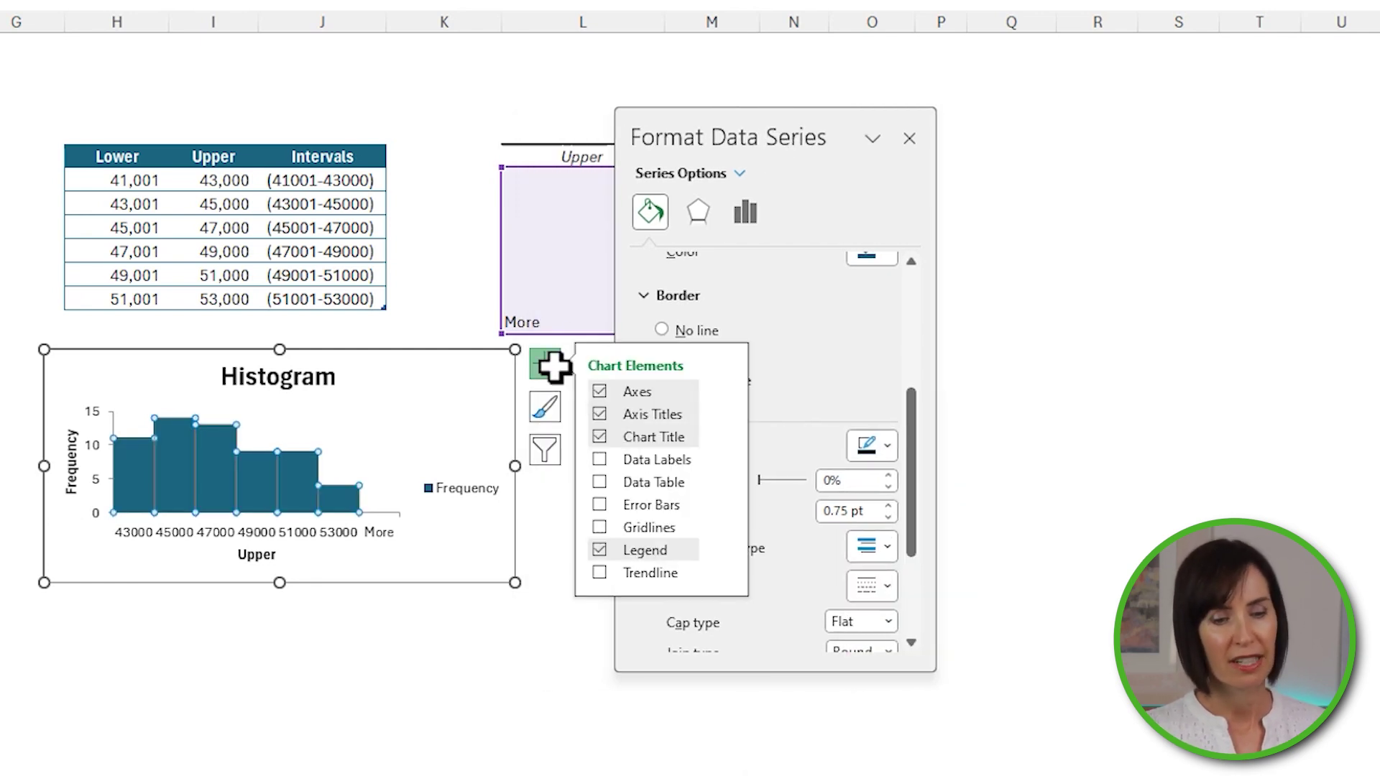
left_click(599, 437)
left_click(599, 550)
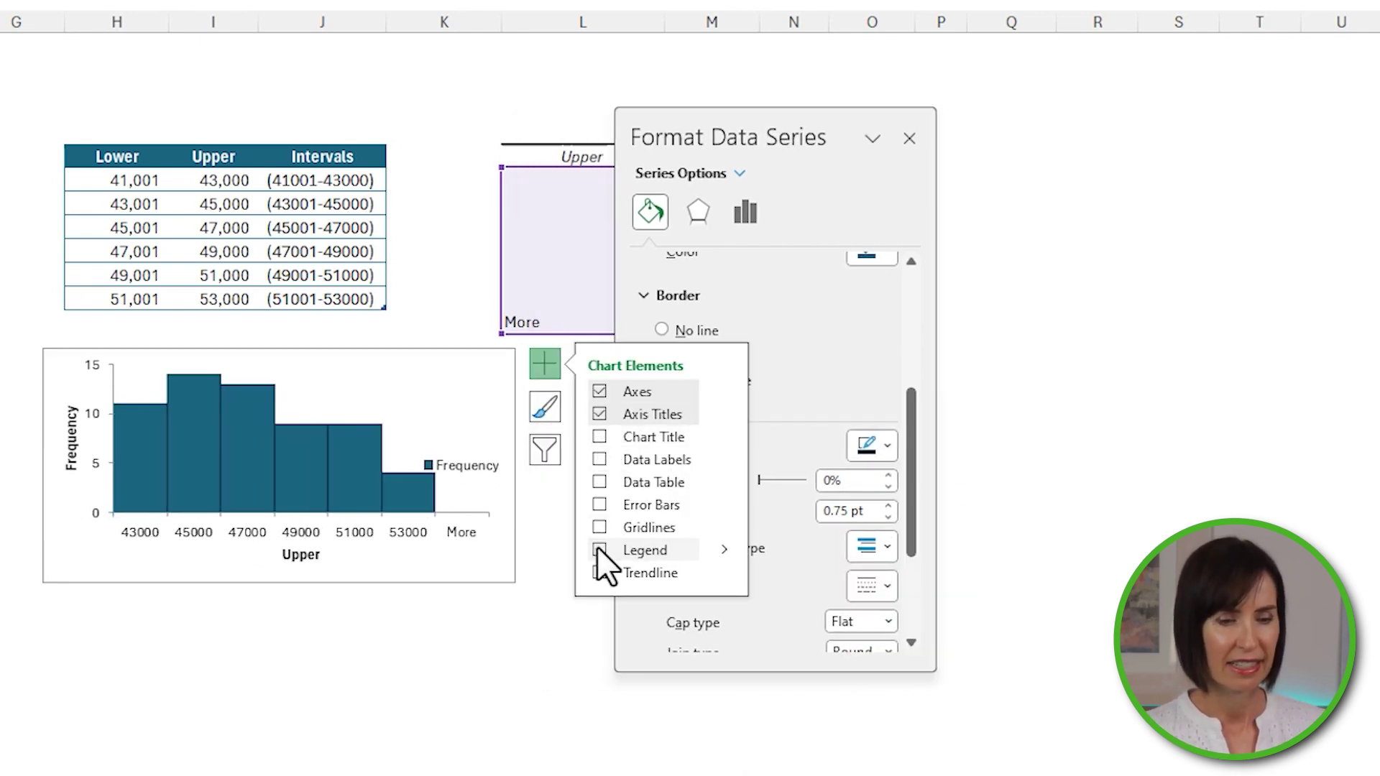
left_click(548, 362)
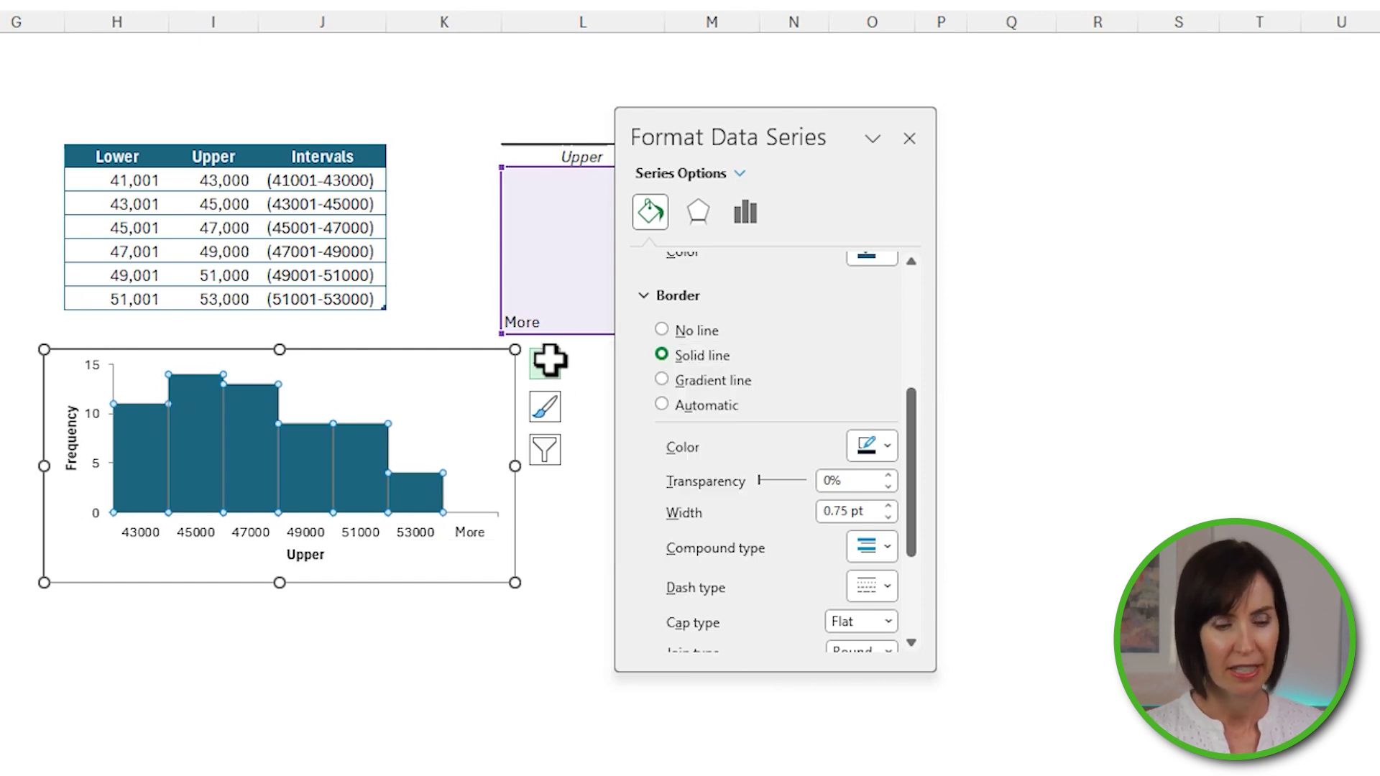
left_click(908, 138)
Copy the six interval labels from the Intervals column over the Upper values in the histogram output, starting at L4.
left_click_drag(299, 178, 325, 306)
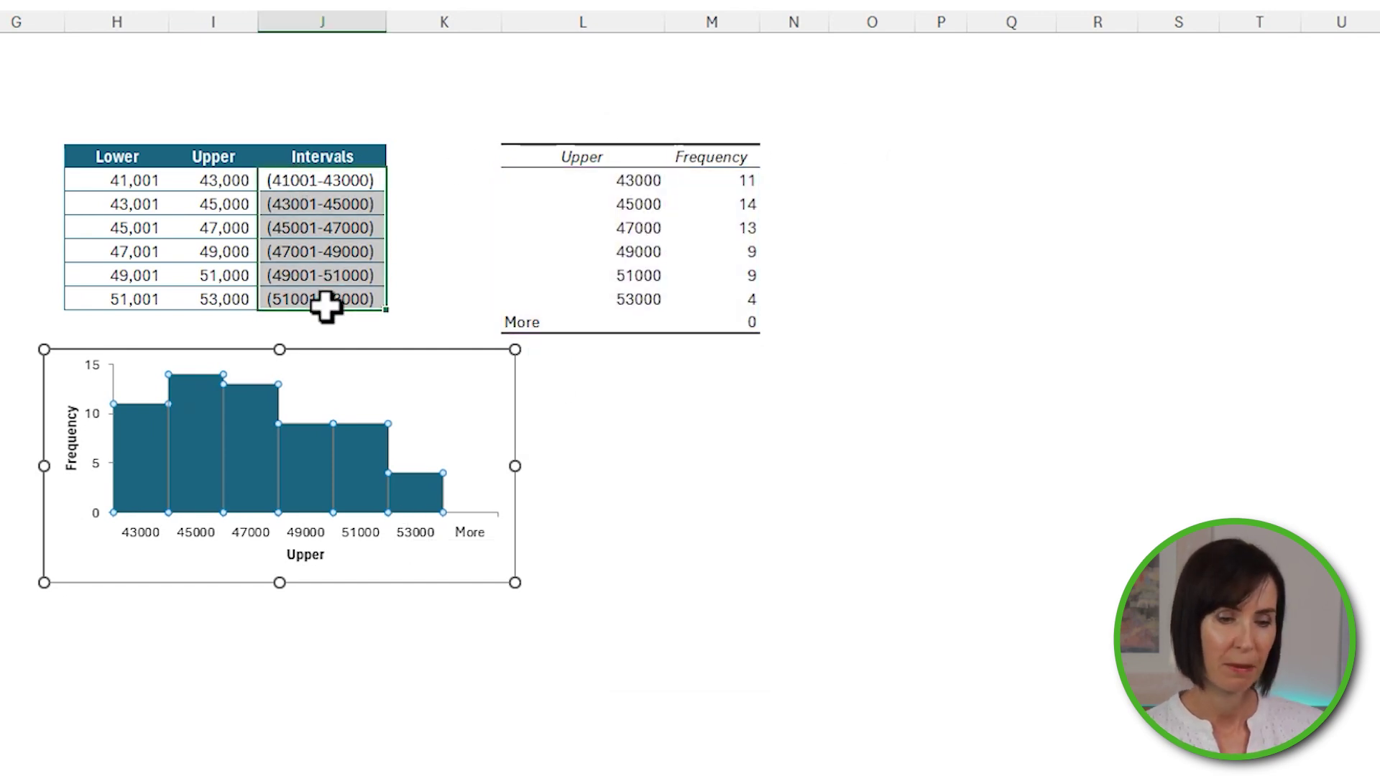
key("ctrl+c")
left_click(581, 185)
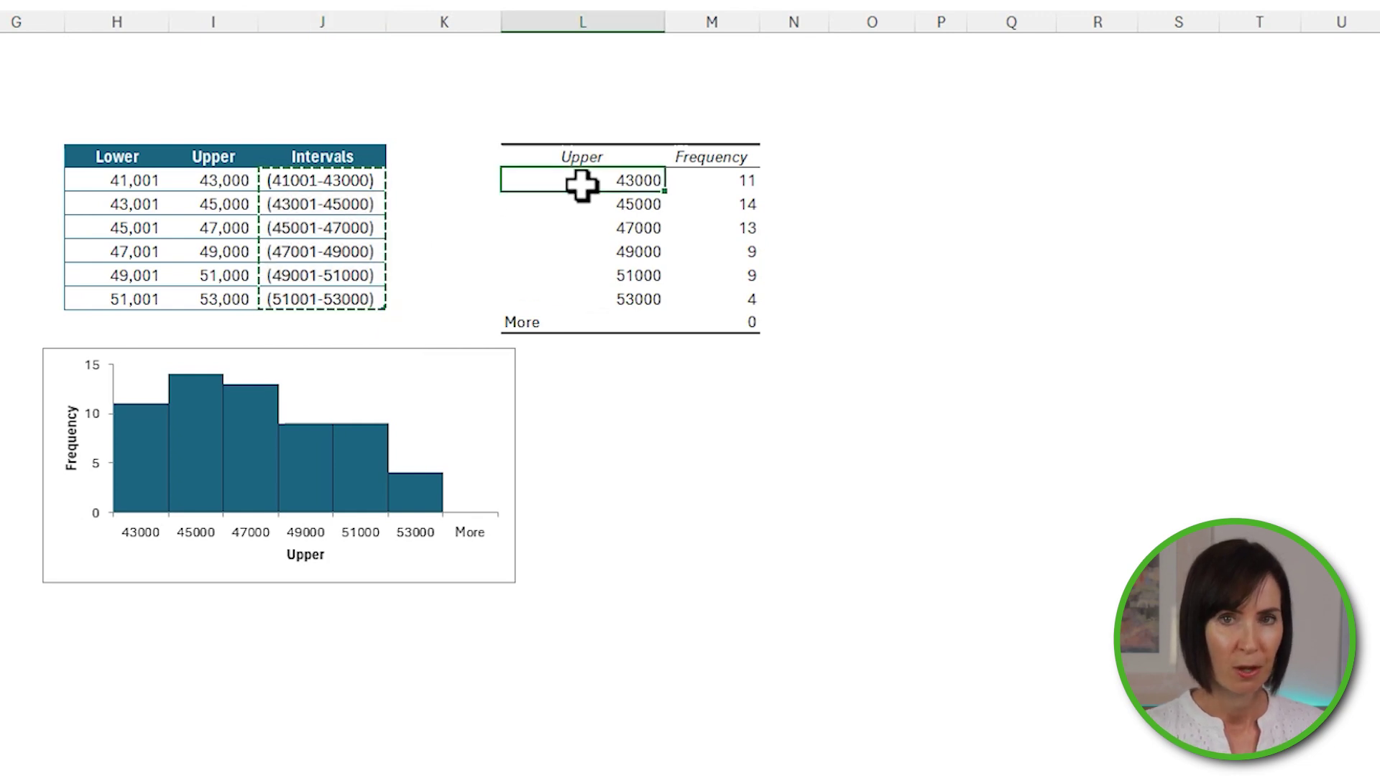
key("ctrl+v")
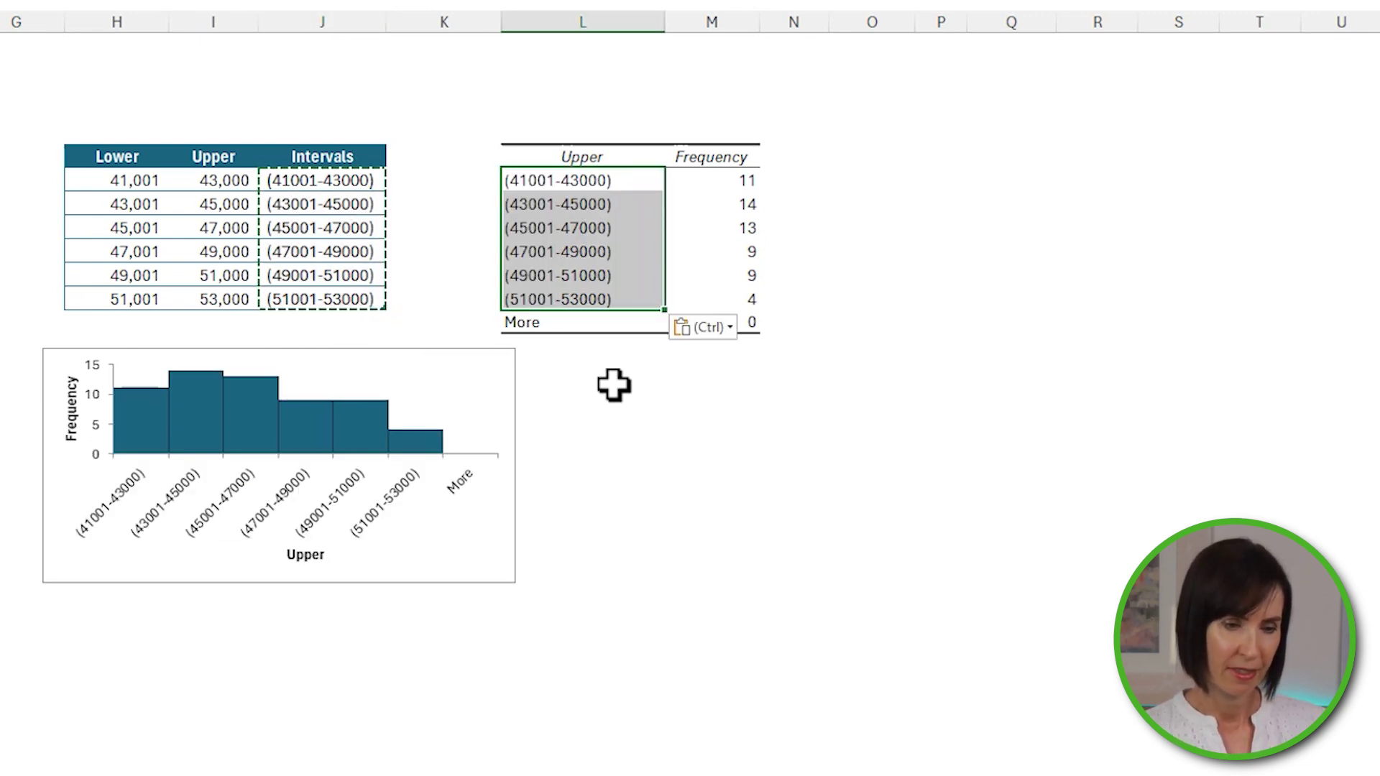
Replace the More label in the histogram output with 53001+ and enlarge the chart to reach column M.
key("ctrl+Down")
type("53")
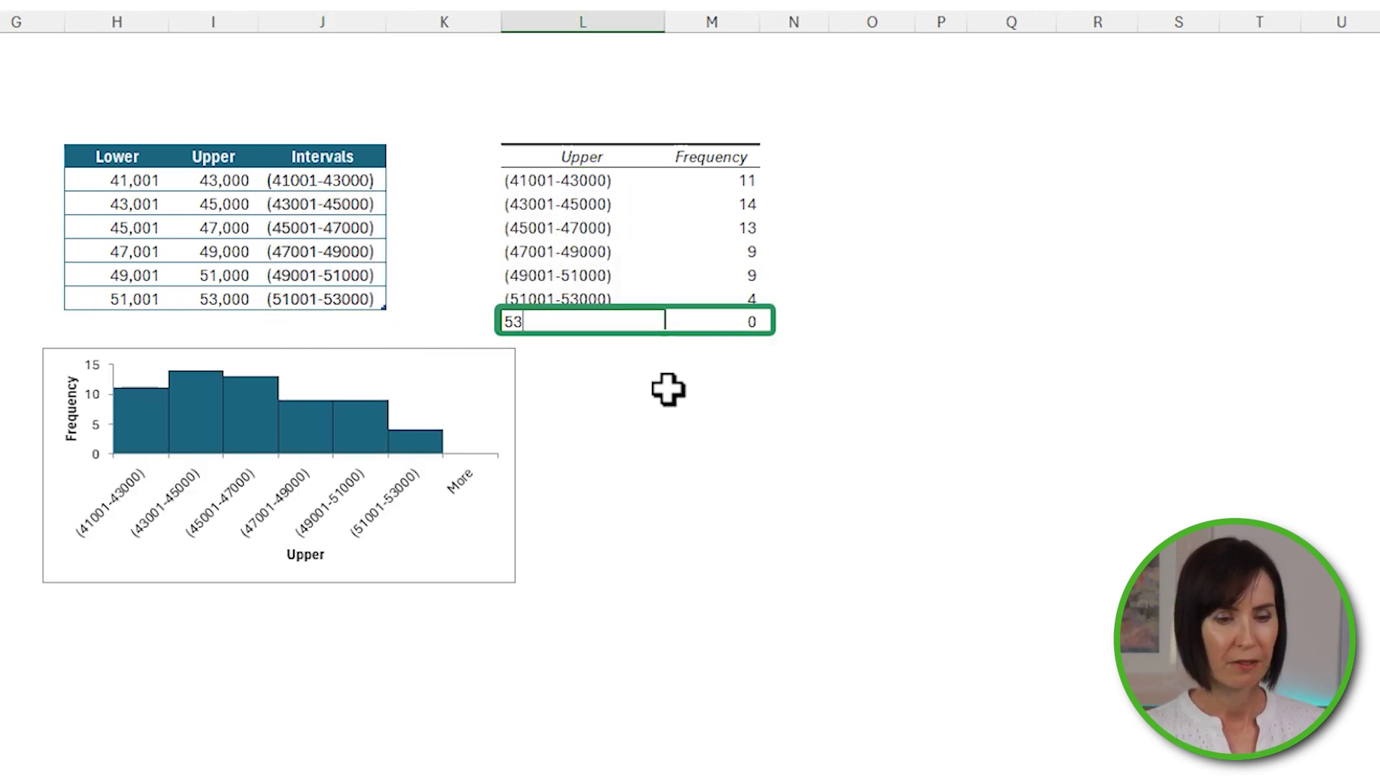
type("001+")
key("Return")
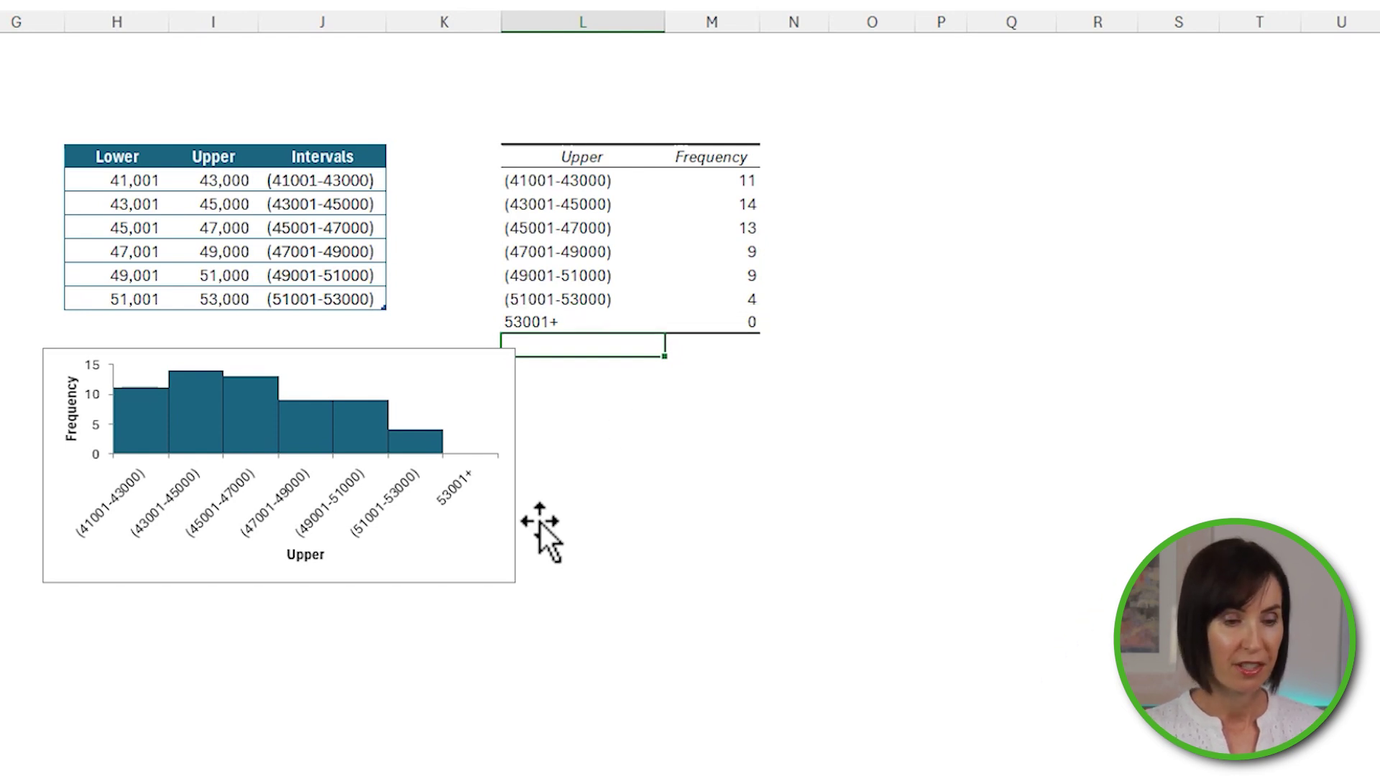
left_click(511, 562)
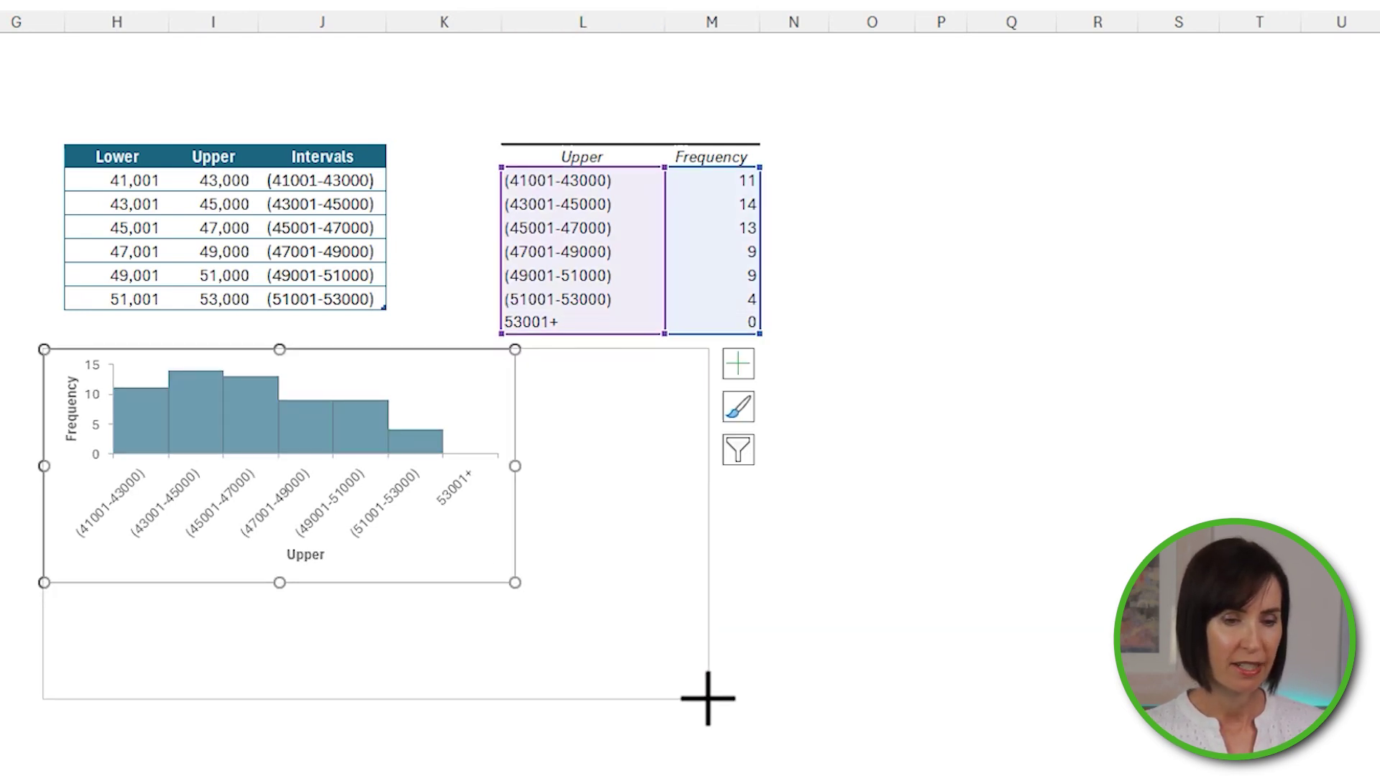
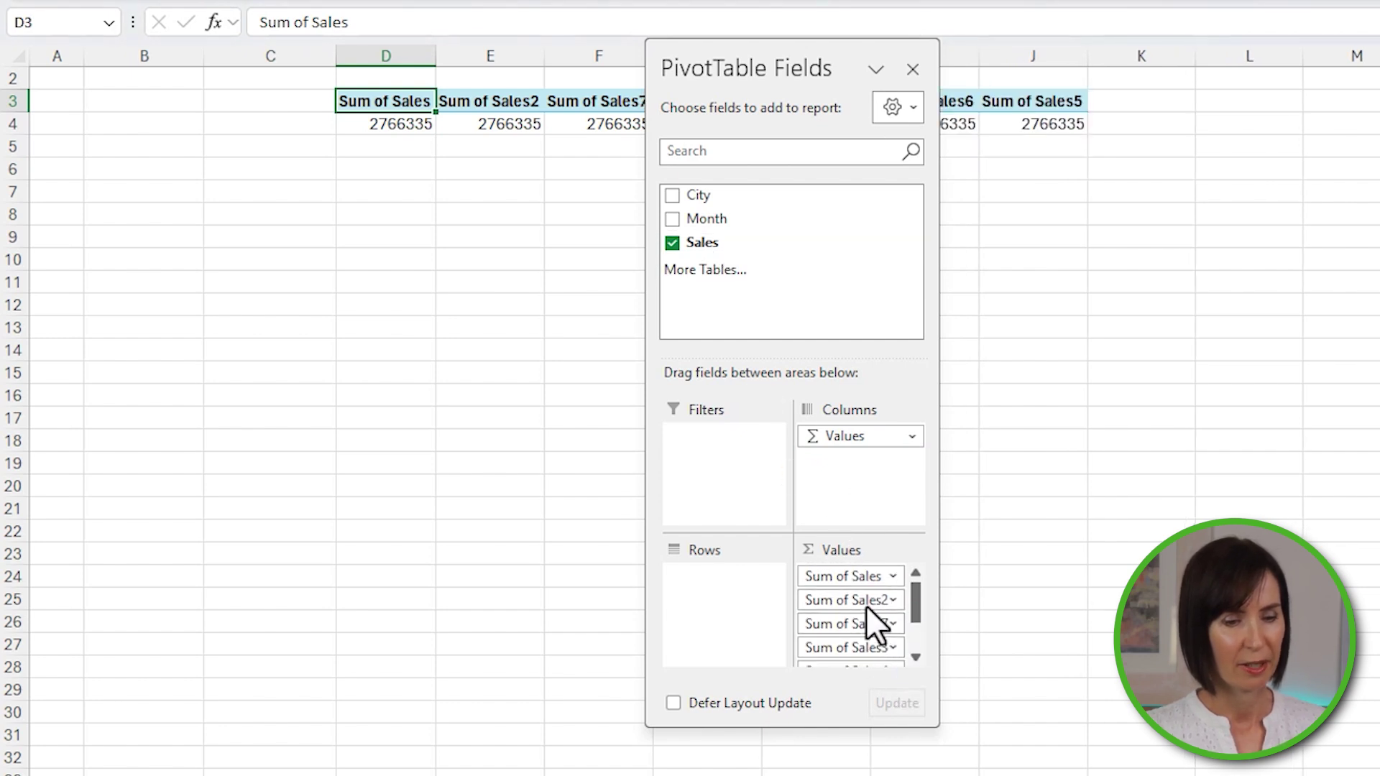
Move the PivotTable's Values field from Columns to Rows and summarize Sum of Sales2 by Count.
left_click_drag(864, 440, 736, 582)
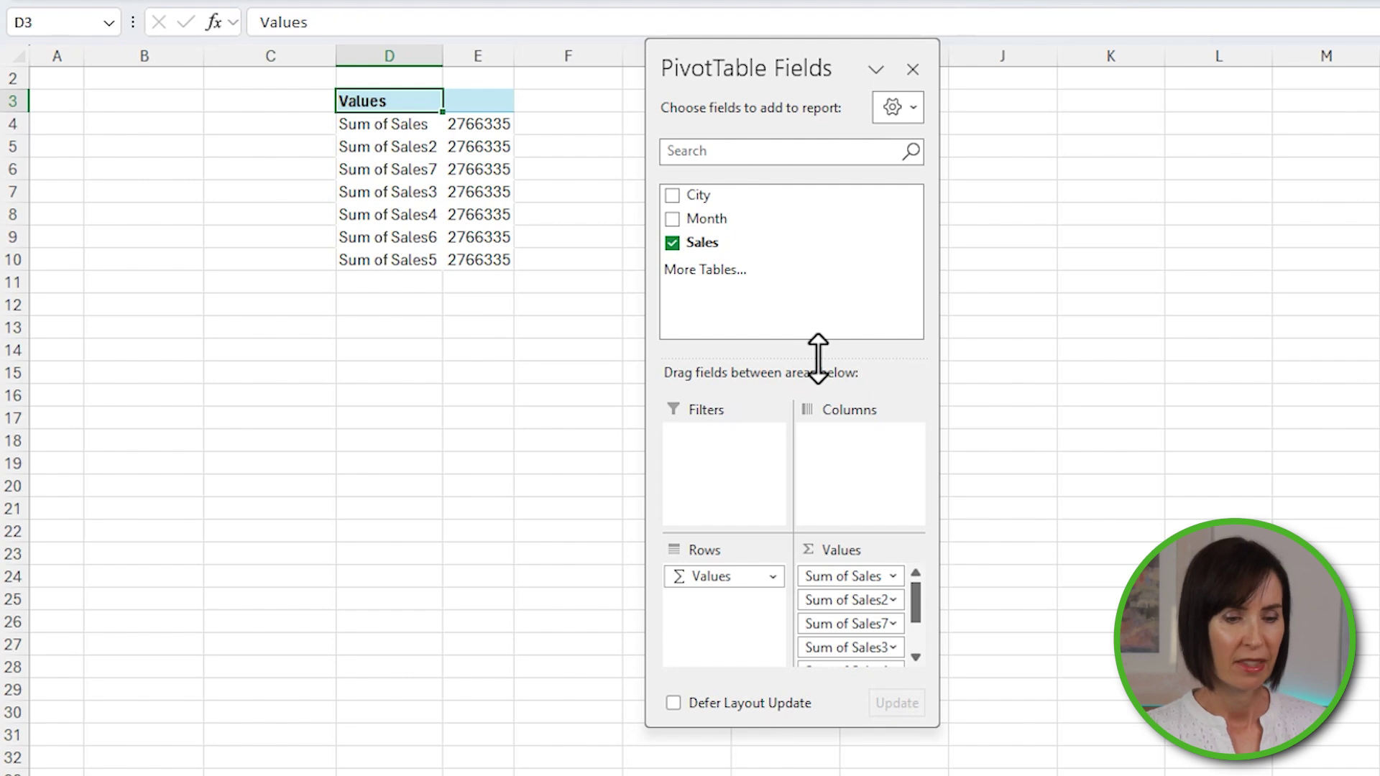
right_click(488, 145)
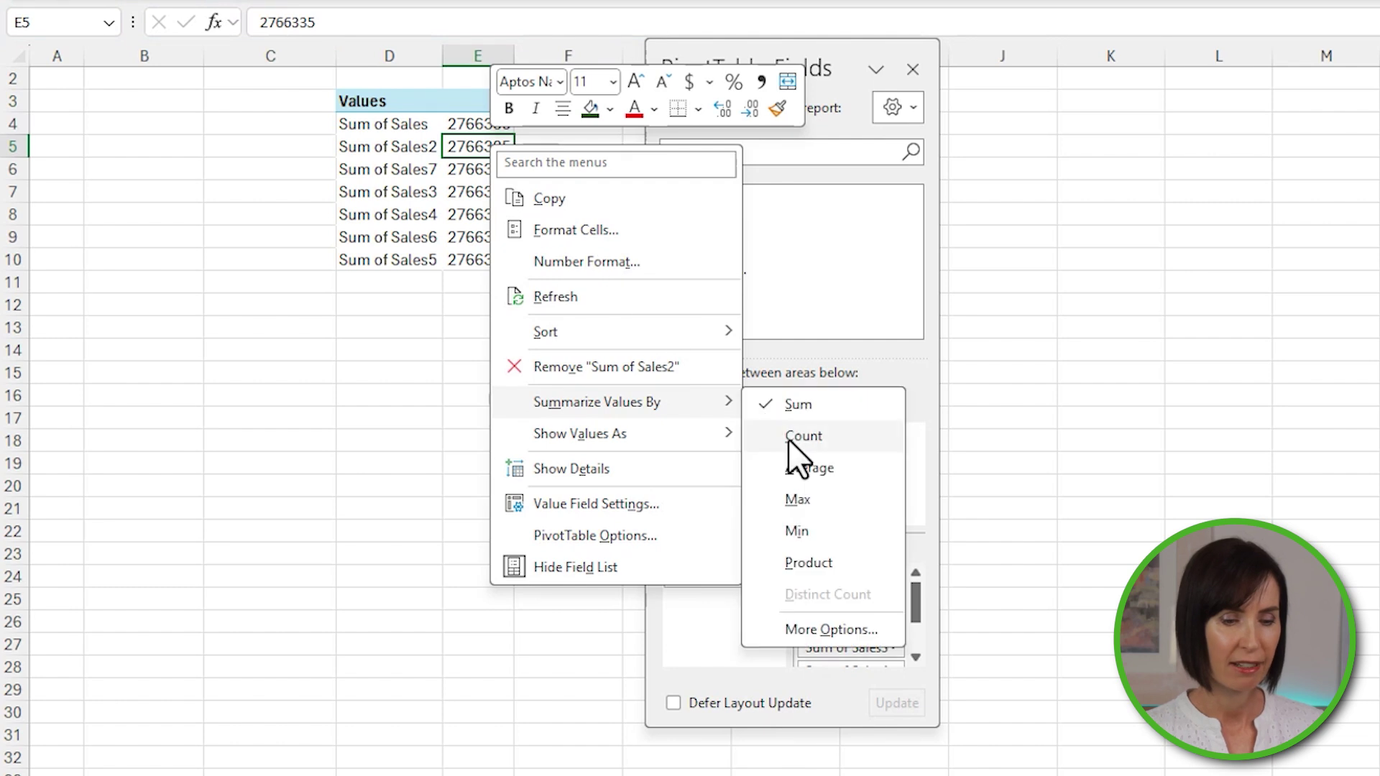
key("Escape")
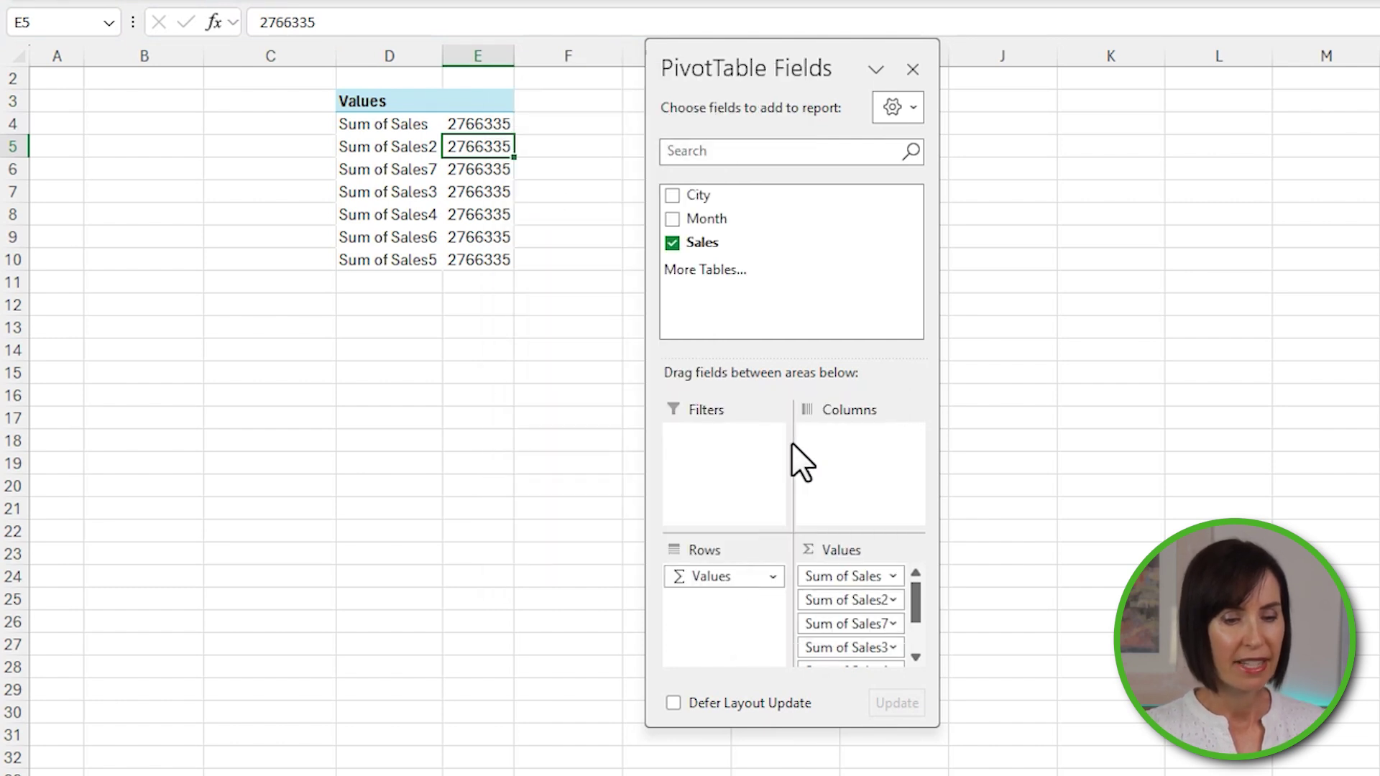
Summarize Sum of Sales7 by Average, Sum of Sales3 by Max and Sum of Sales4 by Min.
right_click(503, 171)
mouse_move(726, 423)
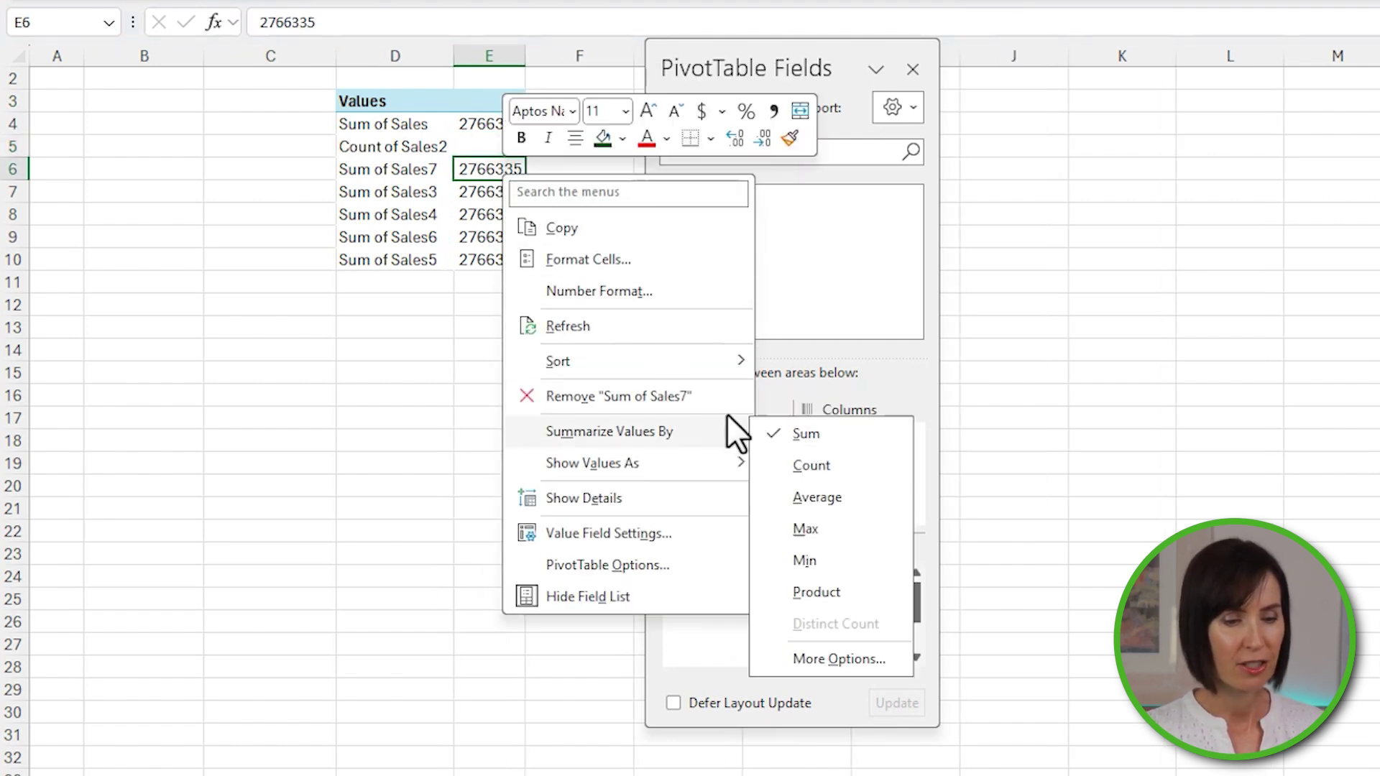
left_click(803, 495)
right_click(537, 195)
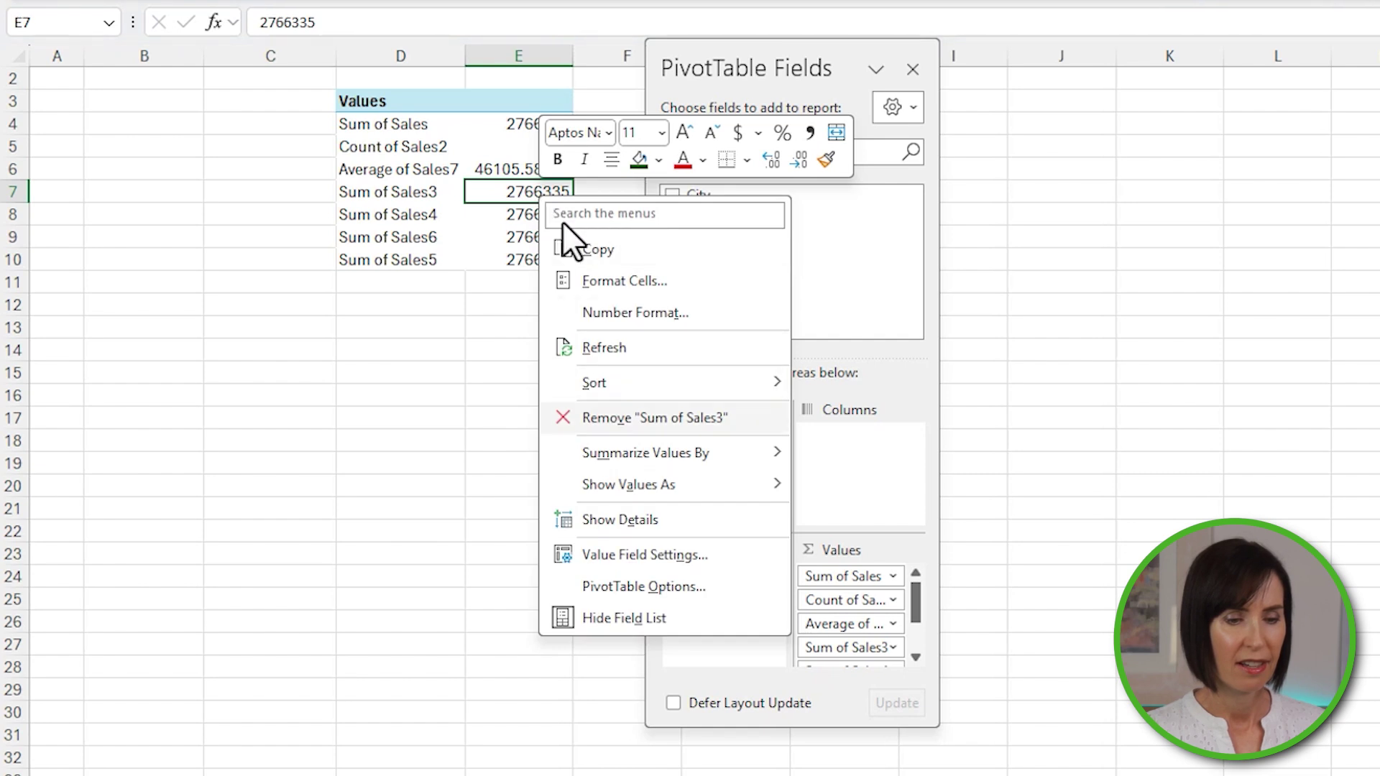
mouse_move(718, 453)
left_click(883, 547)
right_click(548, 208)
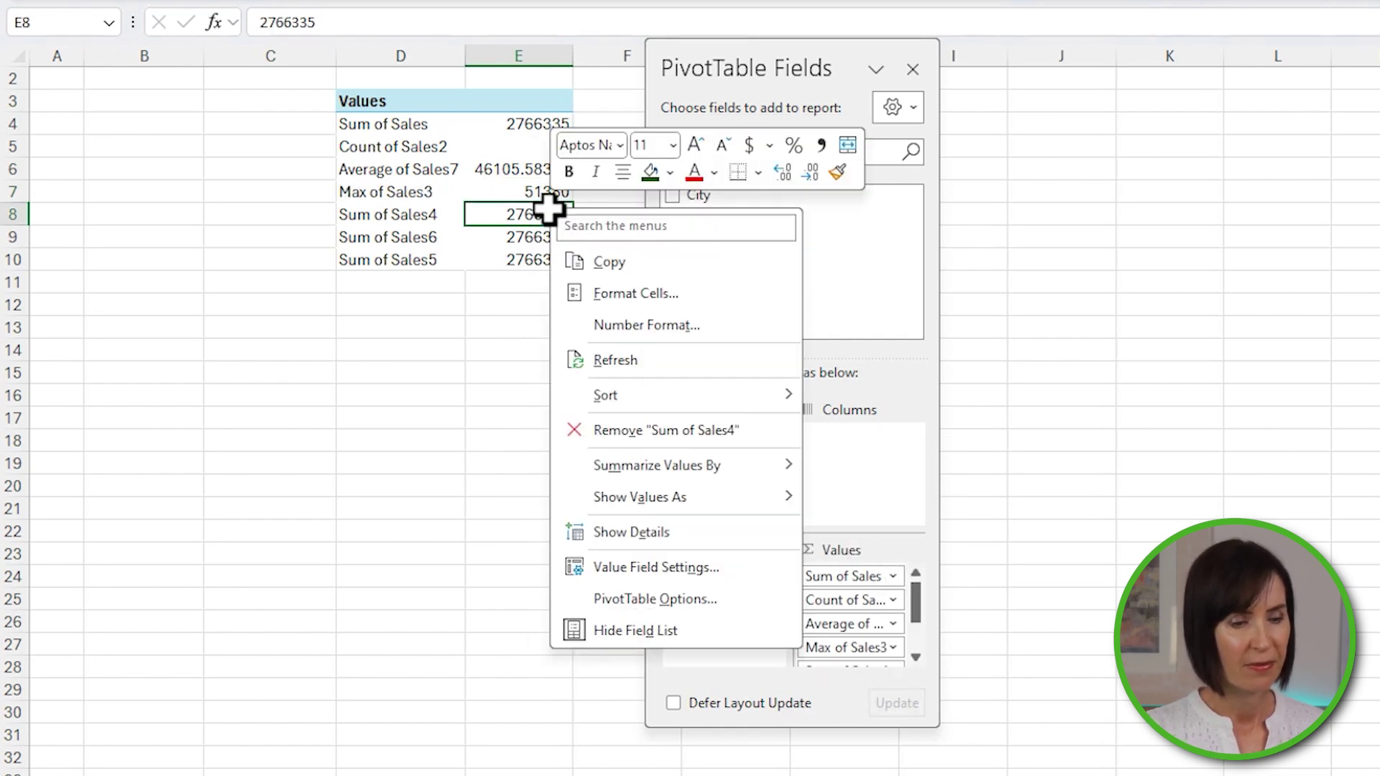
mouse_move(763, 462)
left_click(898, 593)
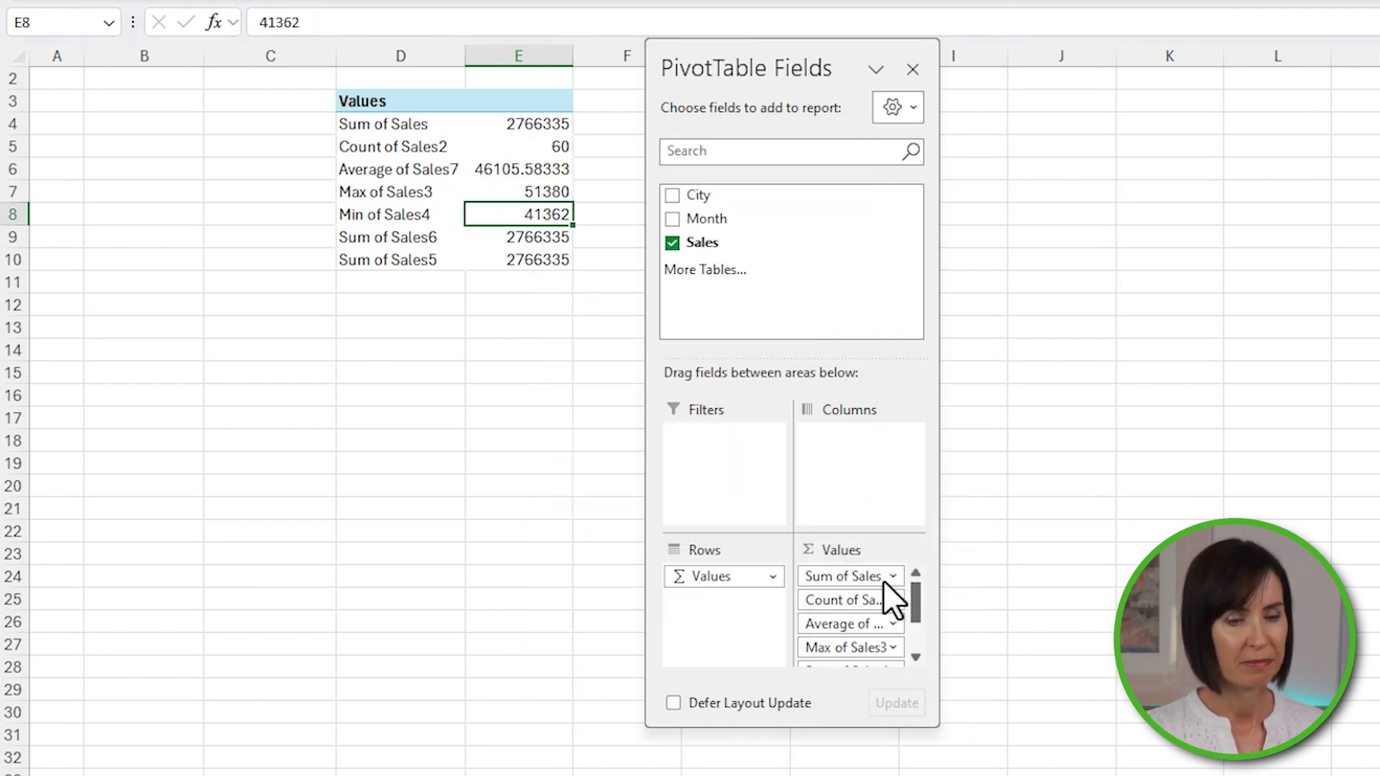
Change the calculation of Sum of Sales6 to StdDev in its value field settings.
right_click(516, 242)
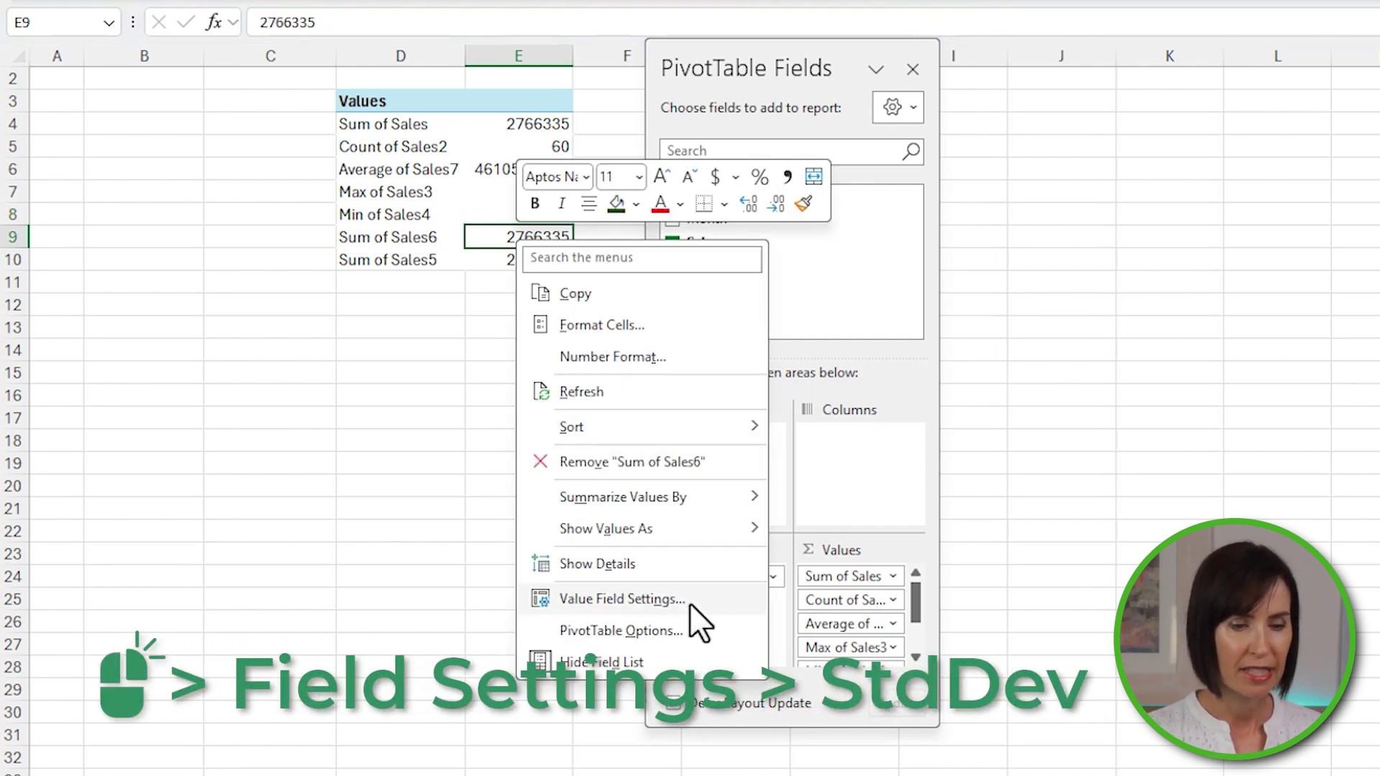
left_click(622, 598)
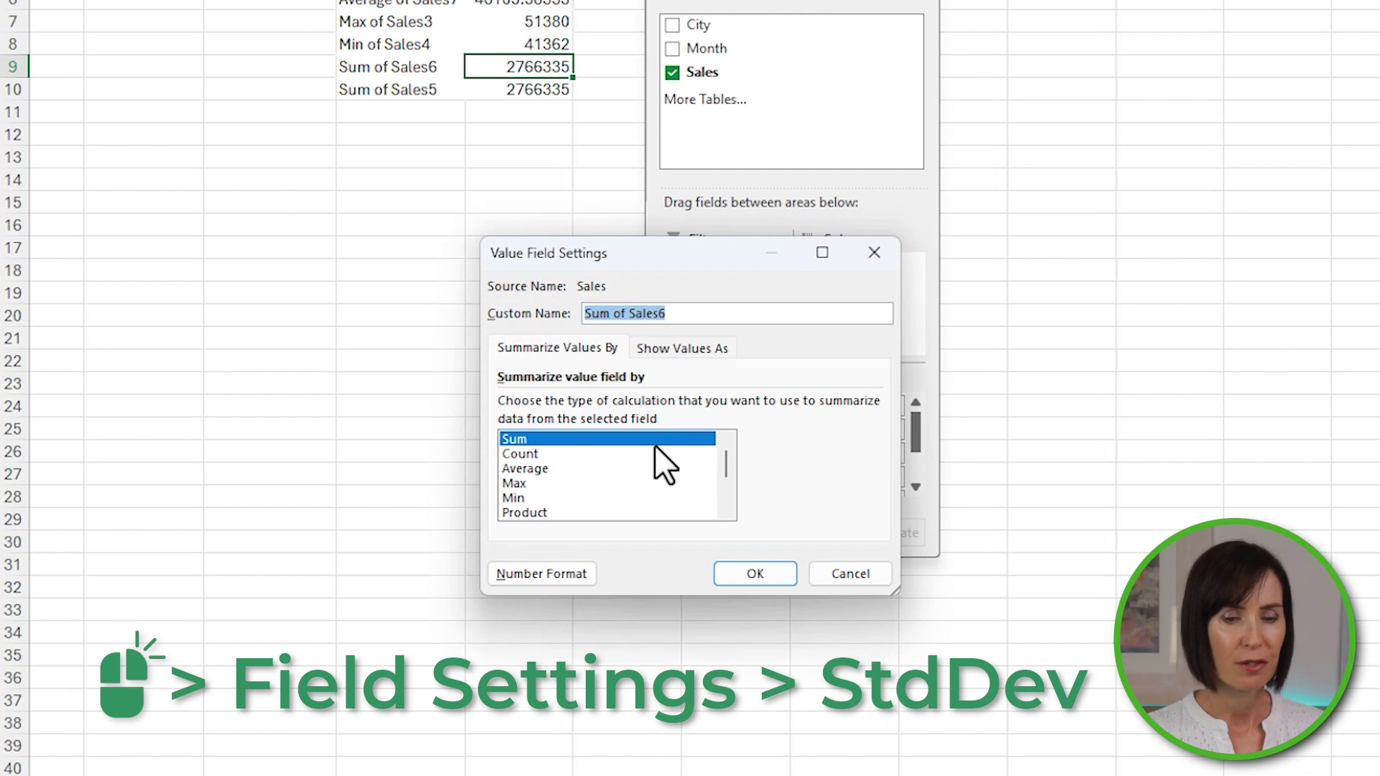
scroll(577, 471, "down", 2)
left_click(575, 469)
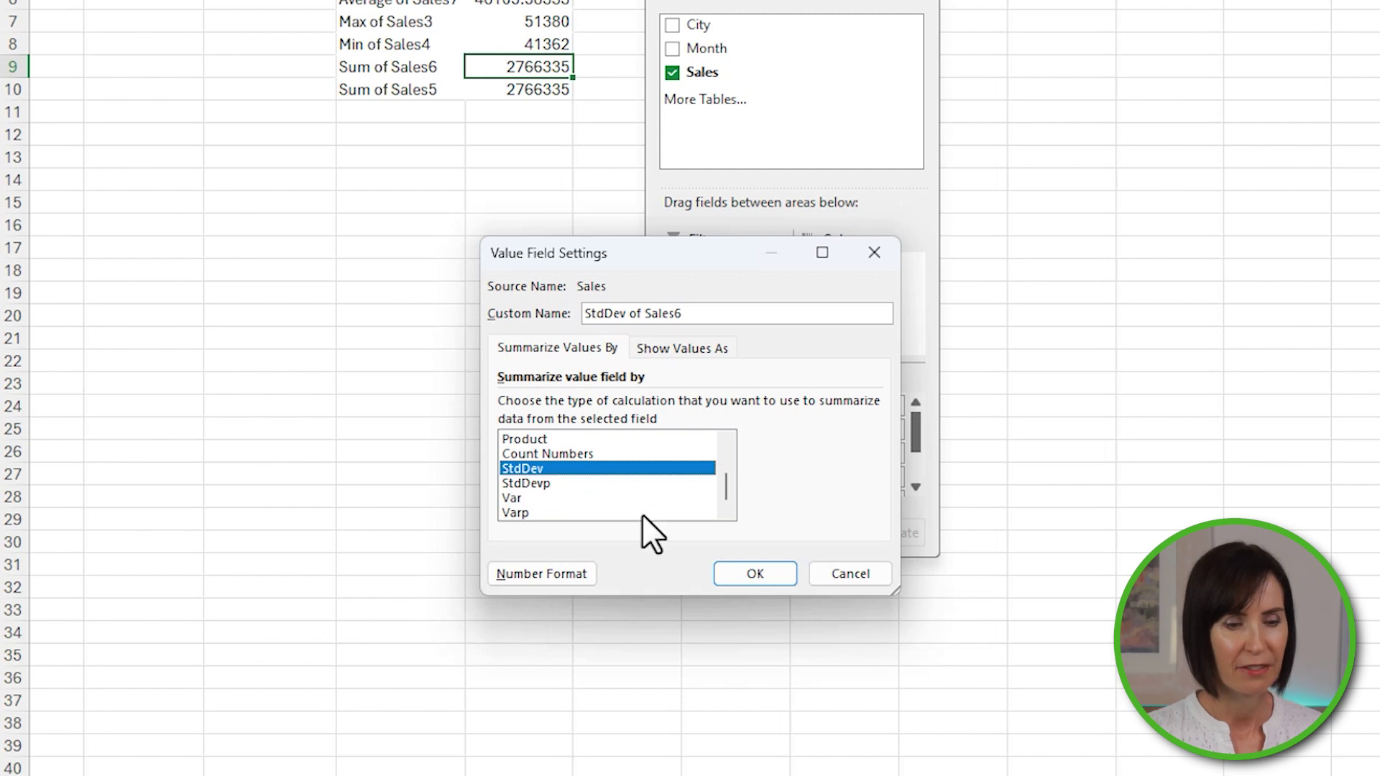
left_click(740, 575)
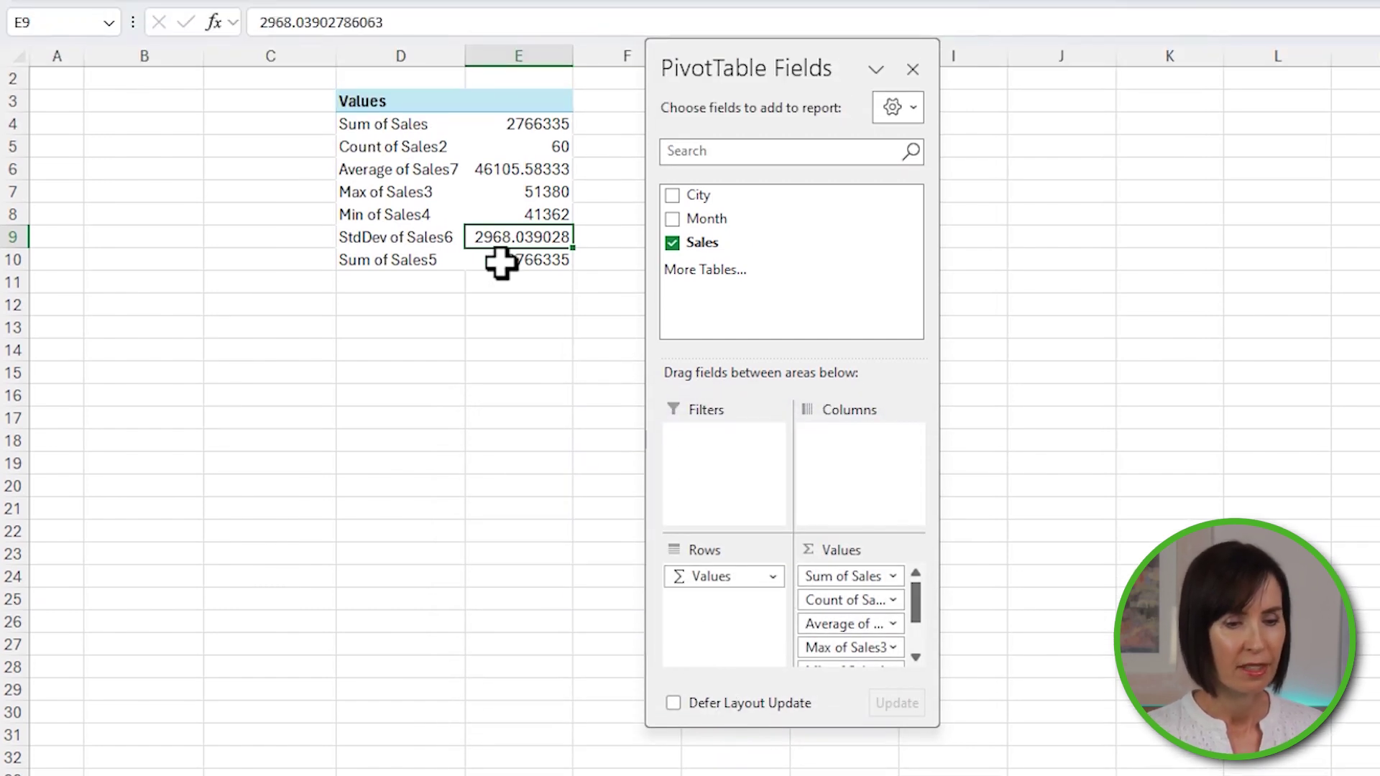
Change the calculation of Sum of Sales5 to Var in its value field settings.
right_click(501, 263)
left_click(667, 615)
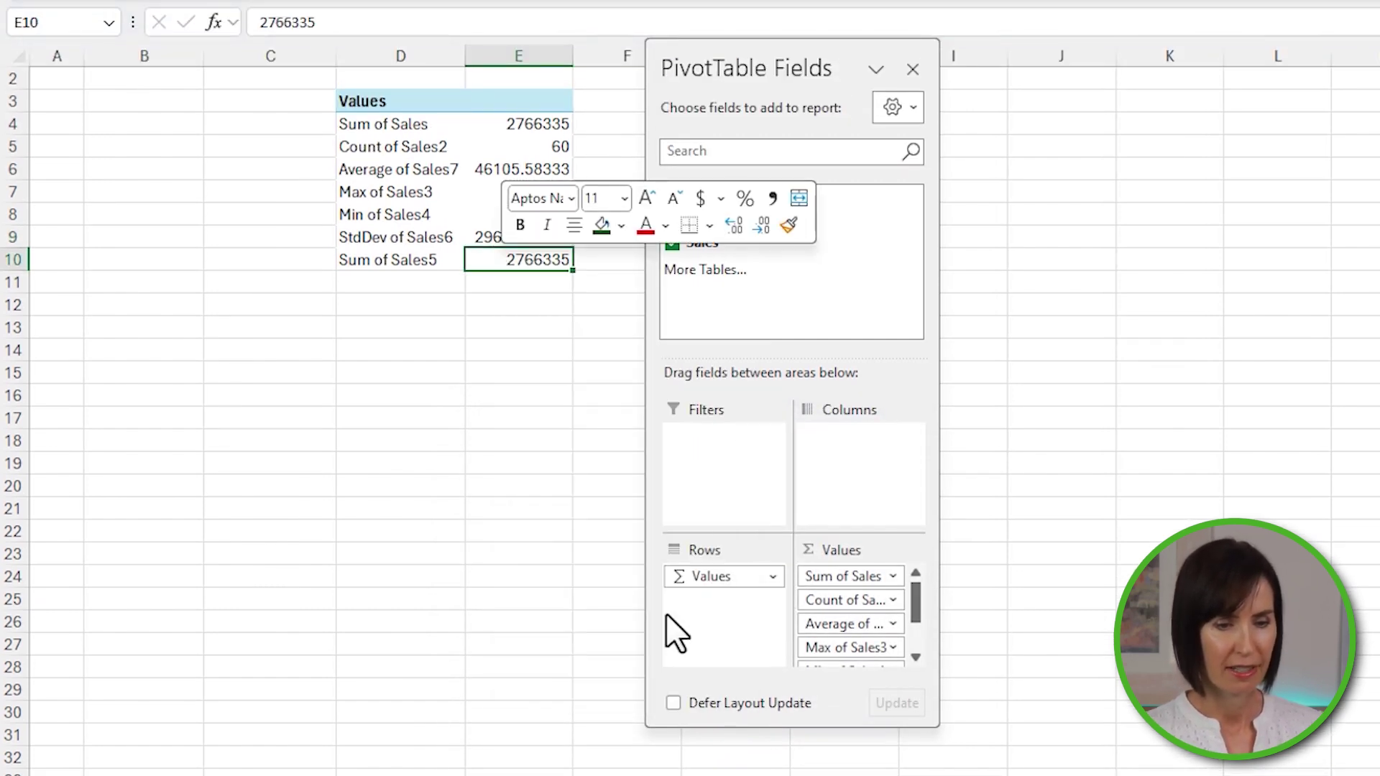
scroll(697, 474, "down", 2)
left_click(535, 498)
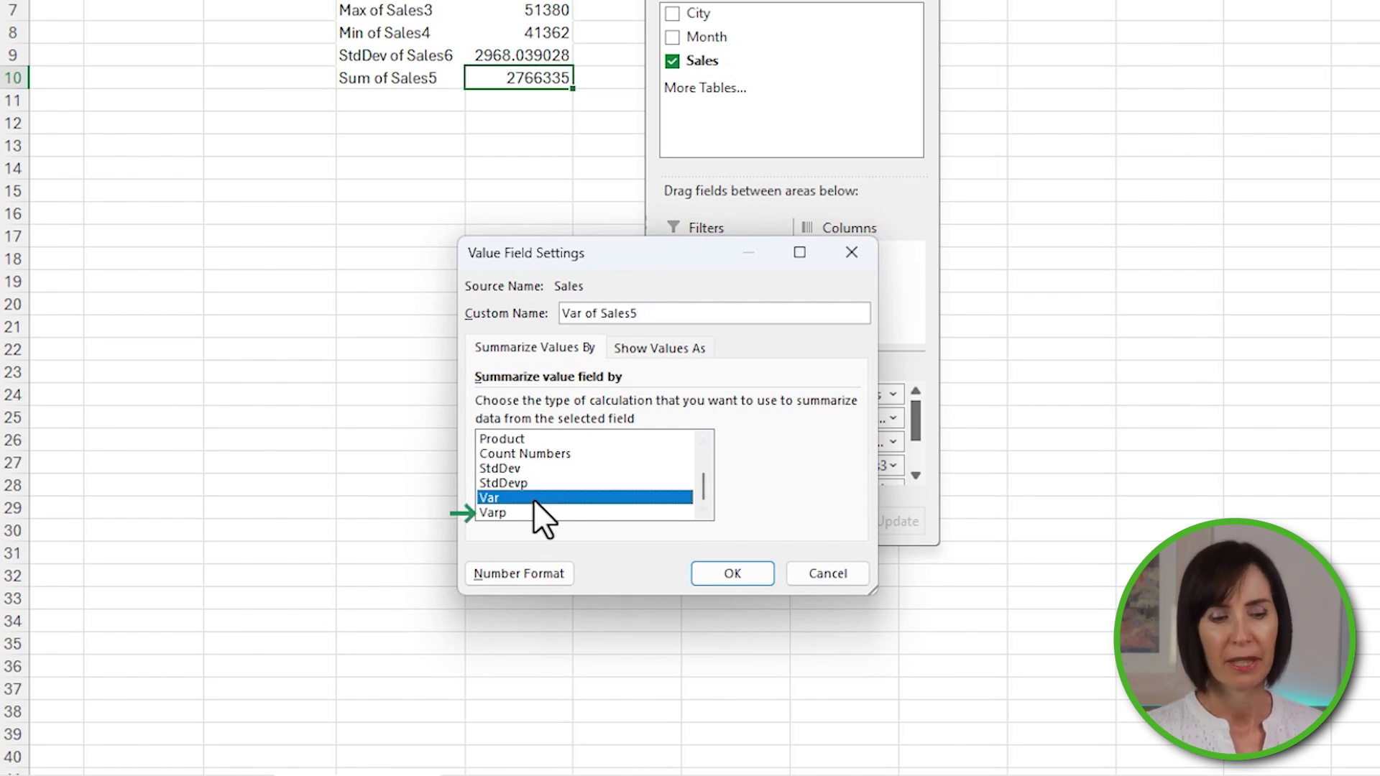
left_click(705, 575)
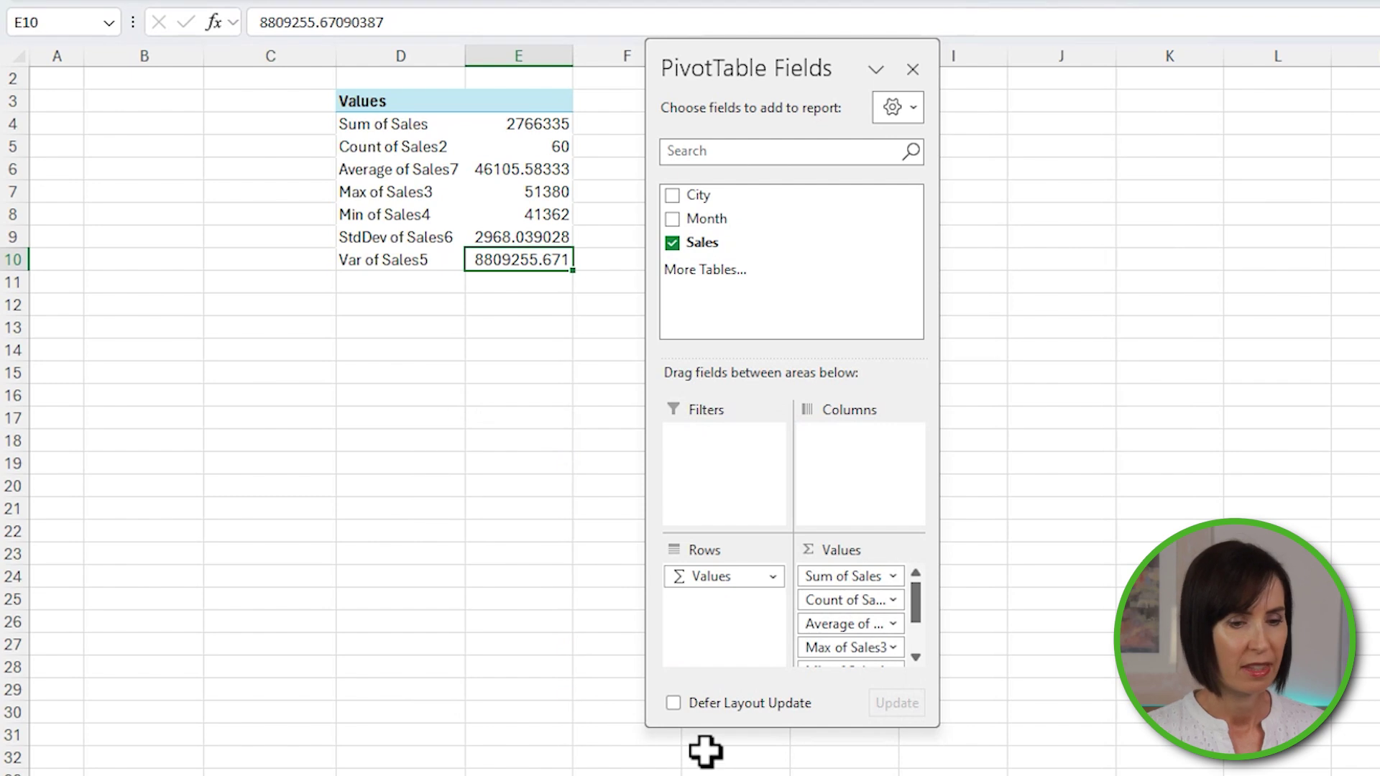
Remove the trailing digit from the six PivotTable value labels in D5 to D10, so each ends in "of Sales".
left_click(442, 141)
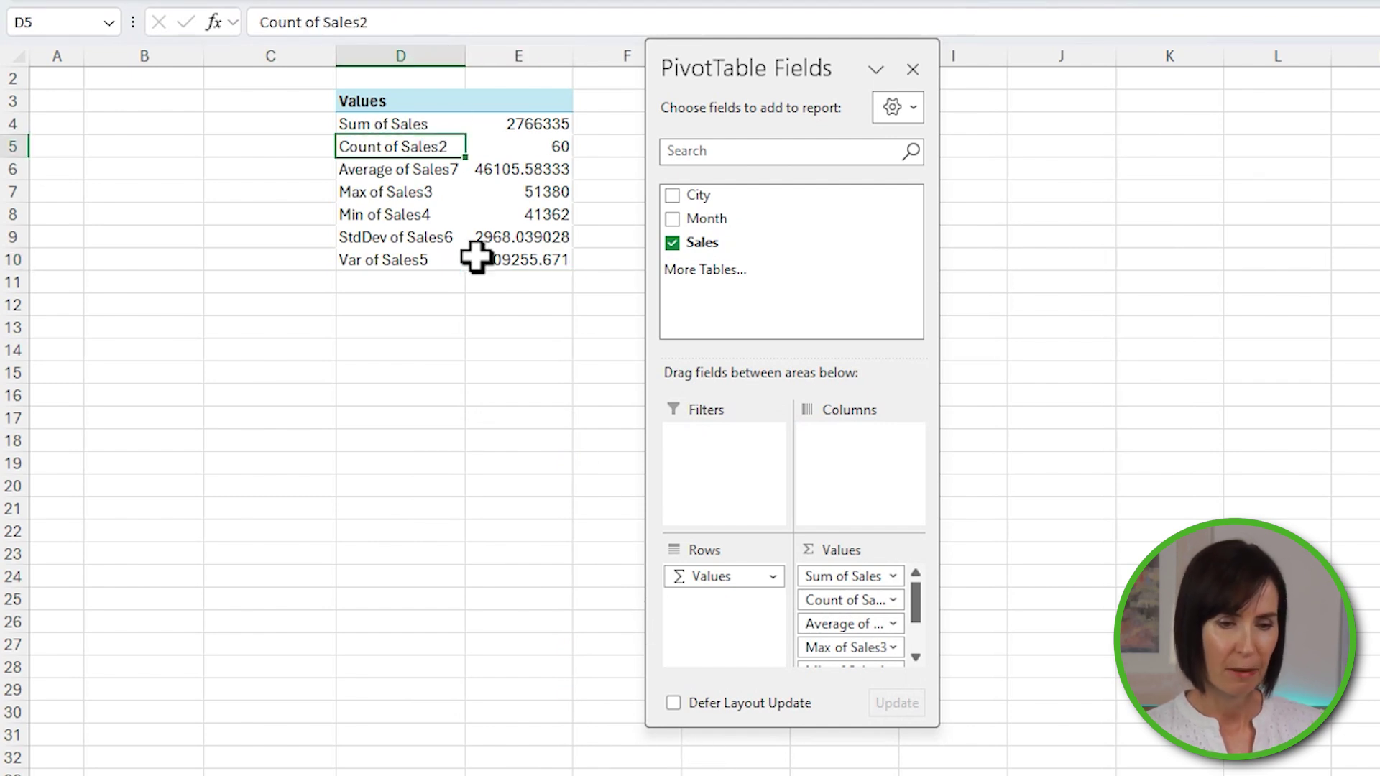
mouse_move(476, 256)
key("F2")
key("BackSpace")
key("Return")
key("F2")
key("BackSpace")
key("Return")
key("F2")
key("BackSpace")
key("Return")
key("F2")
key("BackSpace")
key("Return")
key("F2")
key("BackSpace")
key("Return")
key("F2")
key("BackSpace")
key("Return")
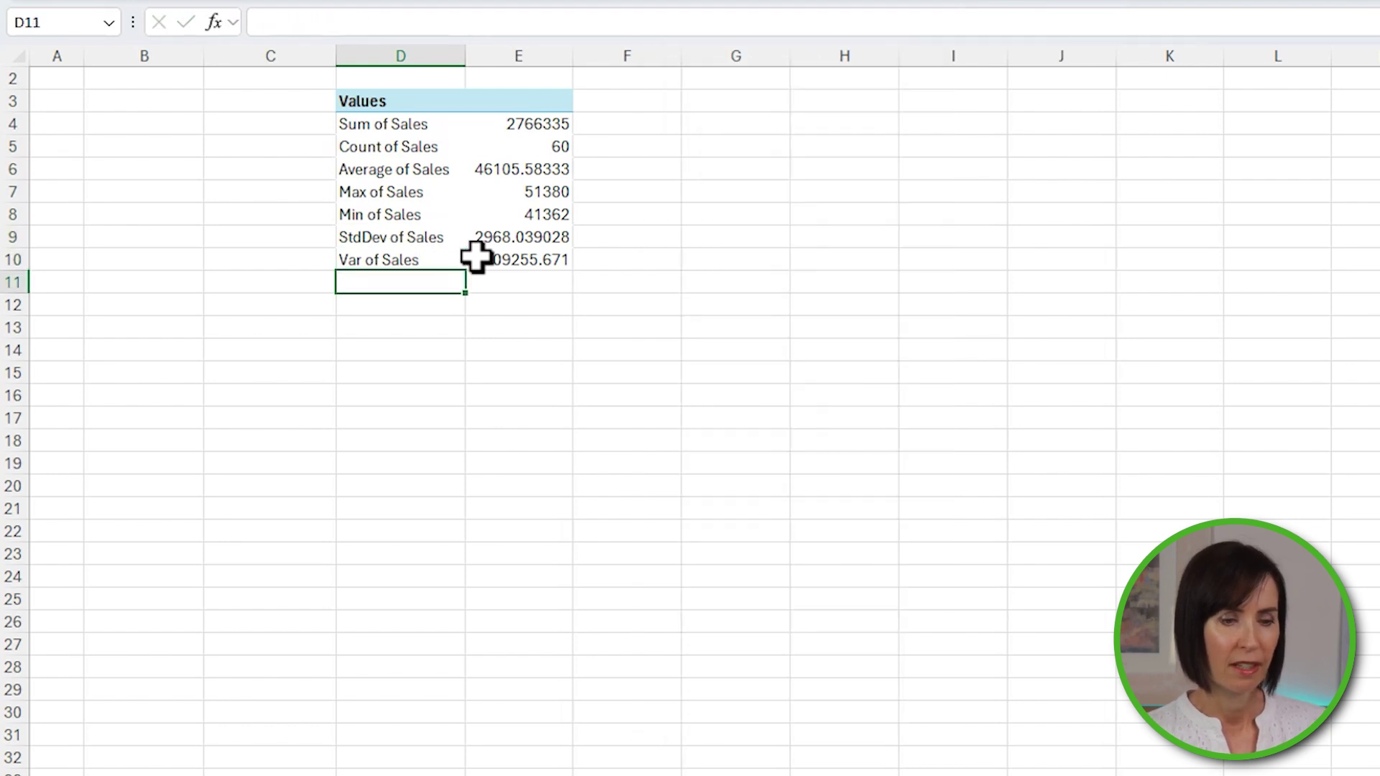
Add a slicer for the City field to the PivotTable.
left_click(416, 240)
right_click(760, 196)
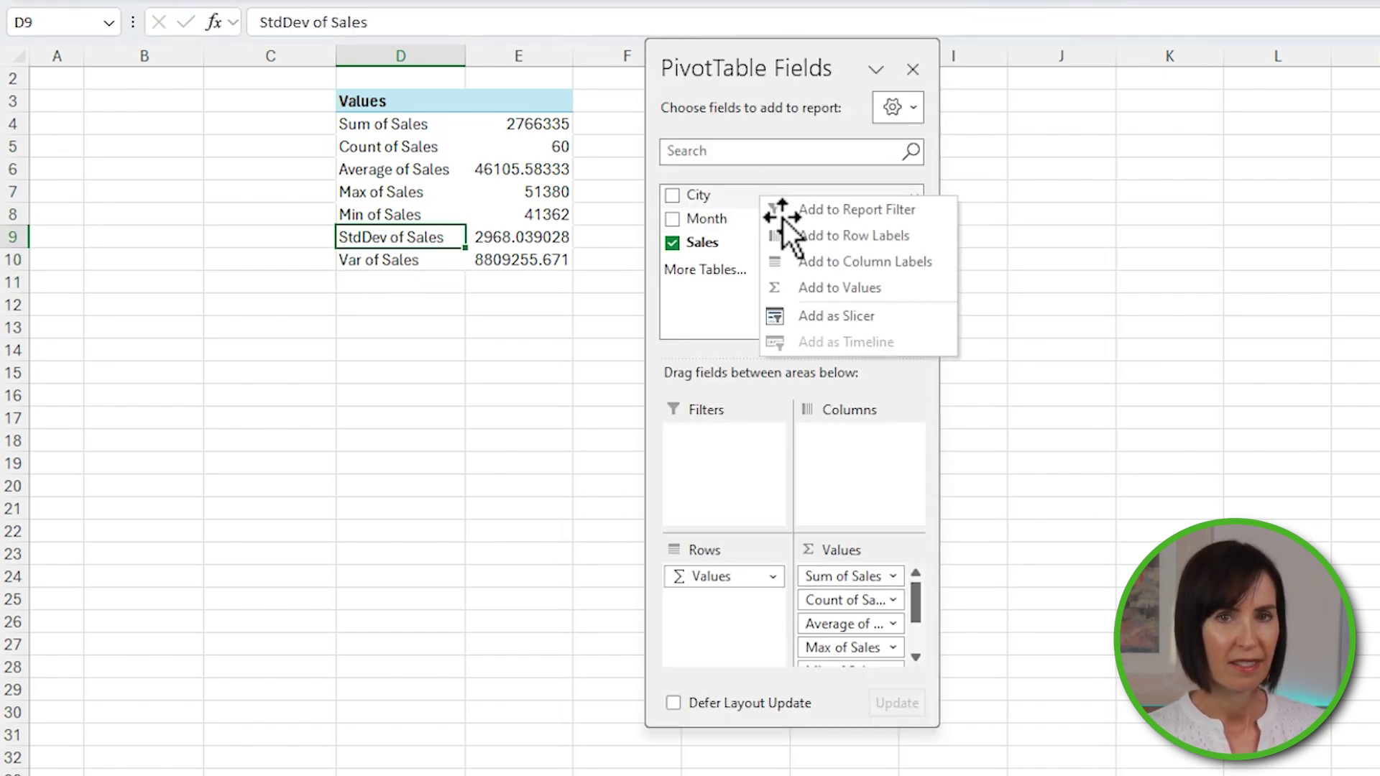
left_click(870, 310)
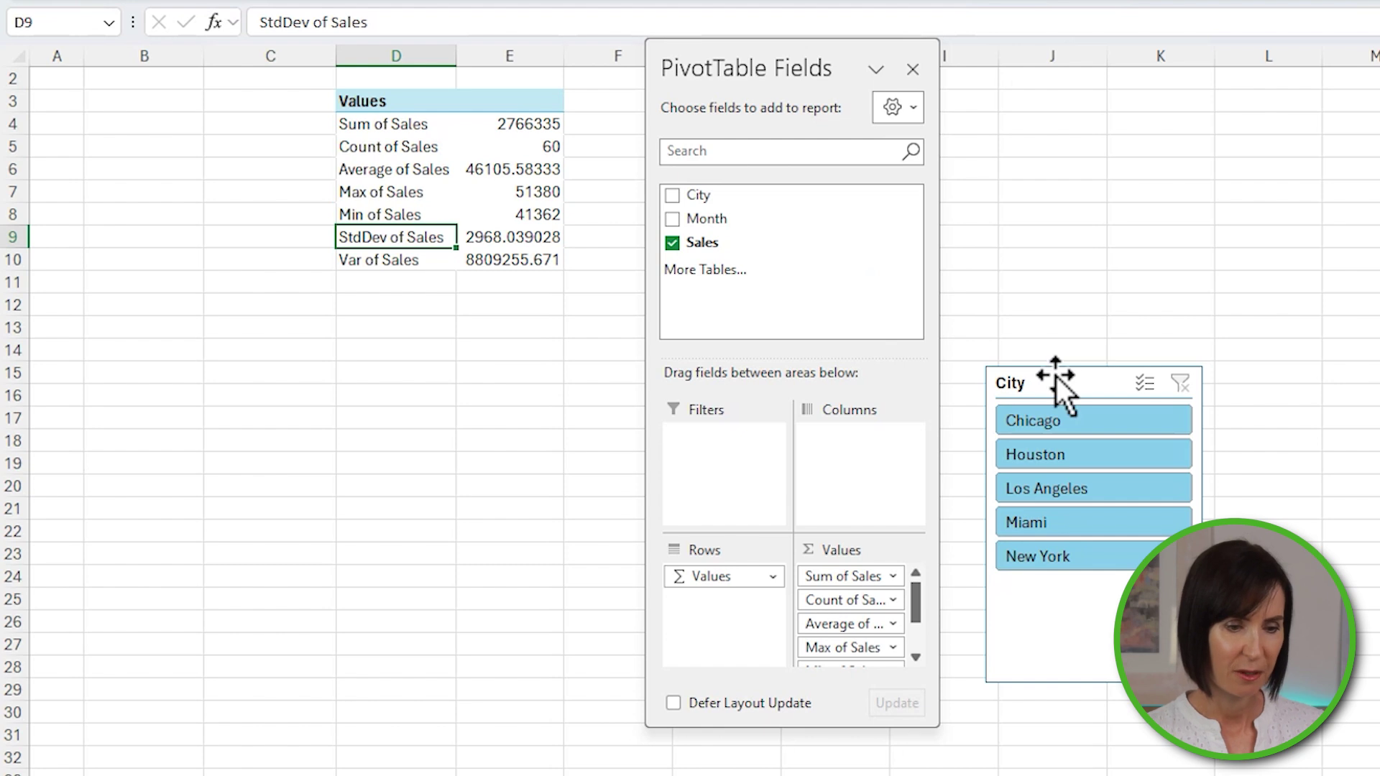
Move the City slicer over columns B and C, beside the summary statistics PivotTable.
left_click(1055, 376)
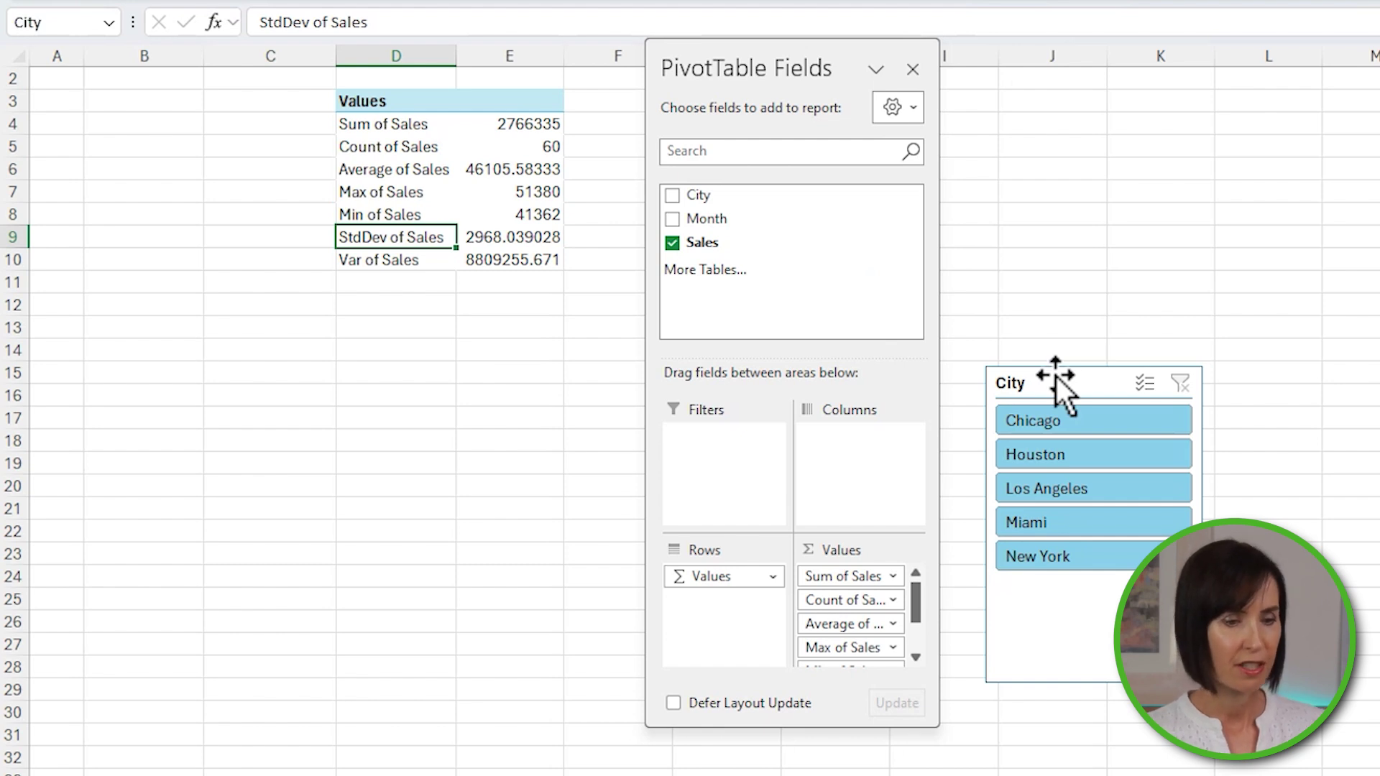
left_click_drag(1055, 377, 166, 77)
Filter the PivotTable statistics by Chicago, Houston, Los Angeles and Miami in turn, and clear the City slicer's filter.
left_click(185, 120)
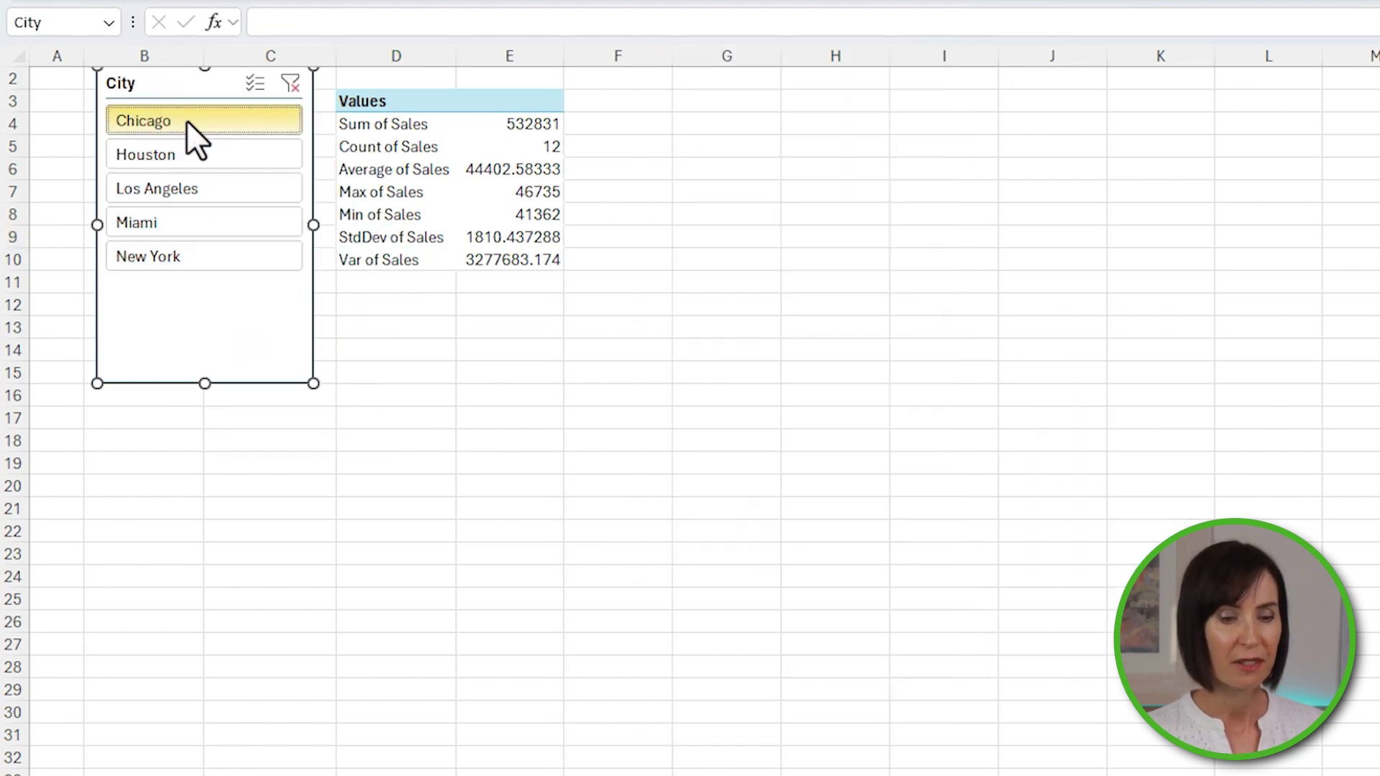
left_click(196, 147)
left_click(204, 187)
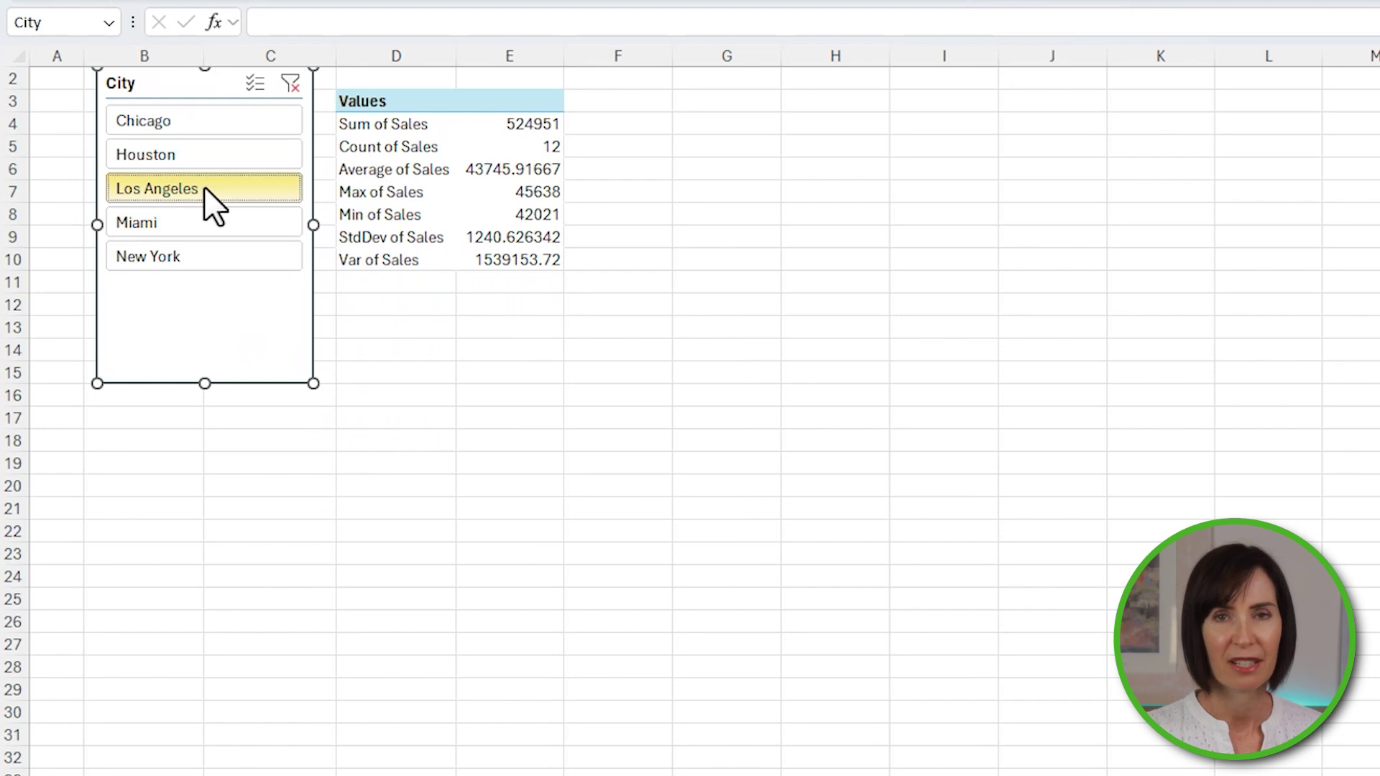
left_click(201, 221)
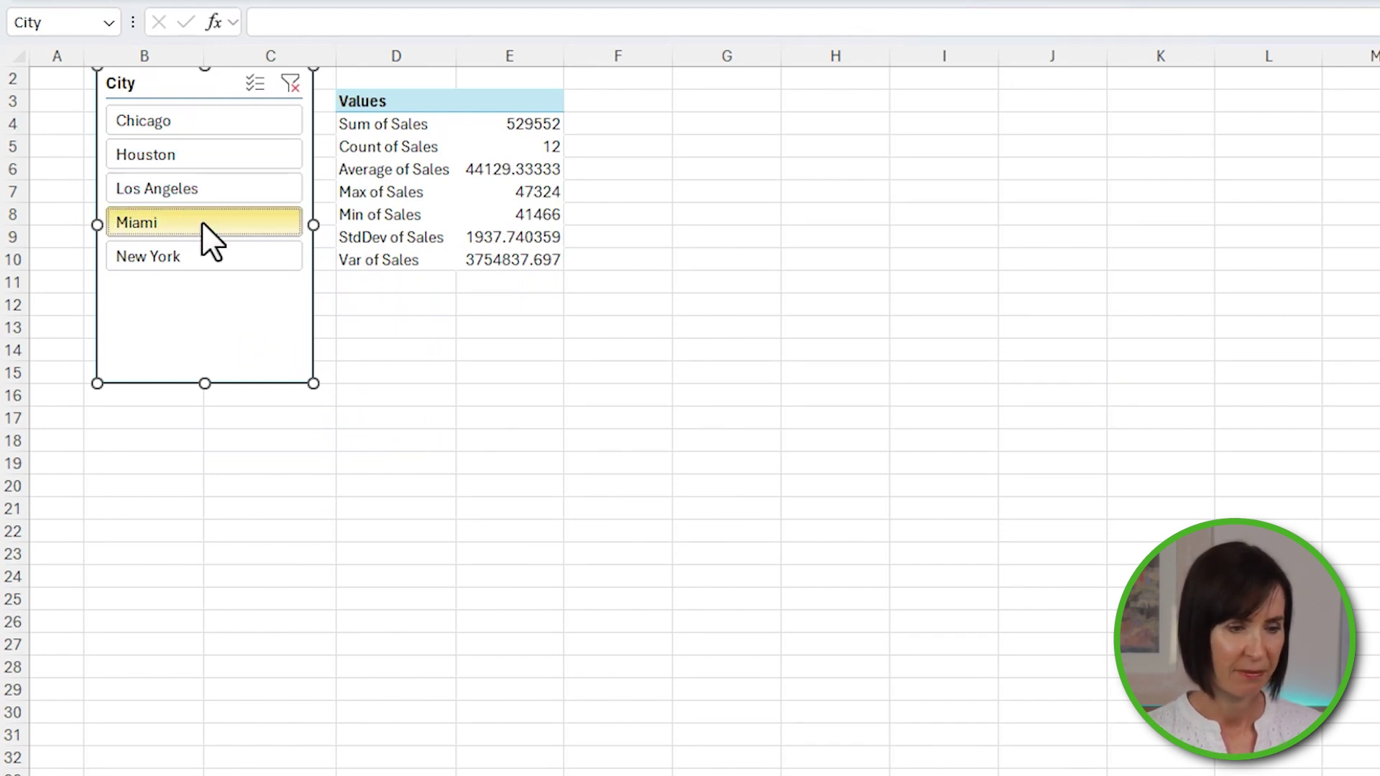
left_click(291, 85)
Add the Month field to the PivotTable's Columns area and close the field list.
left_click(359, 214)
left_click_drag(672, 219, 878, 466)
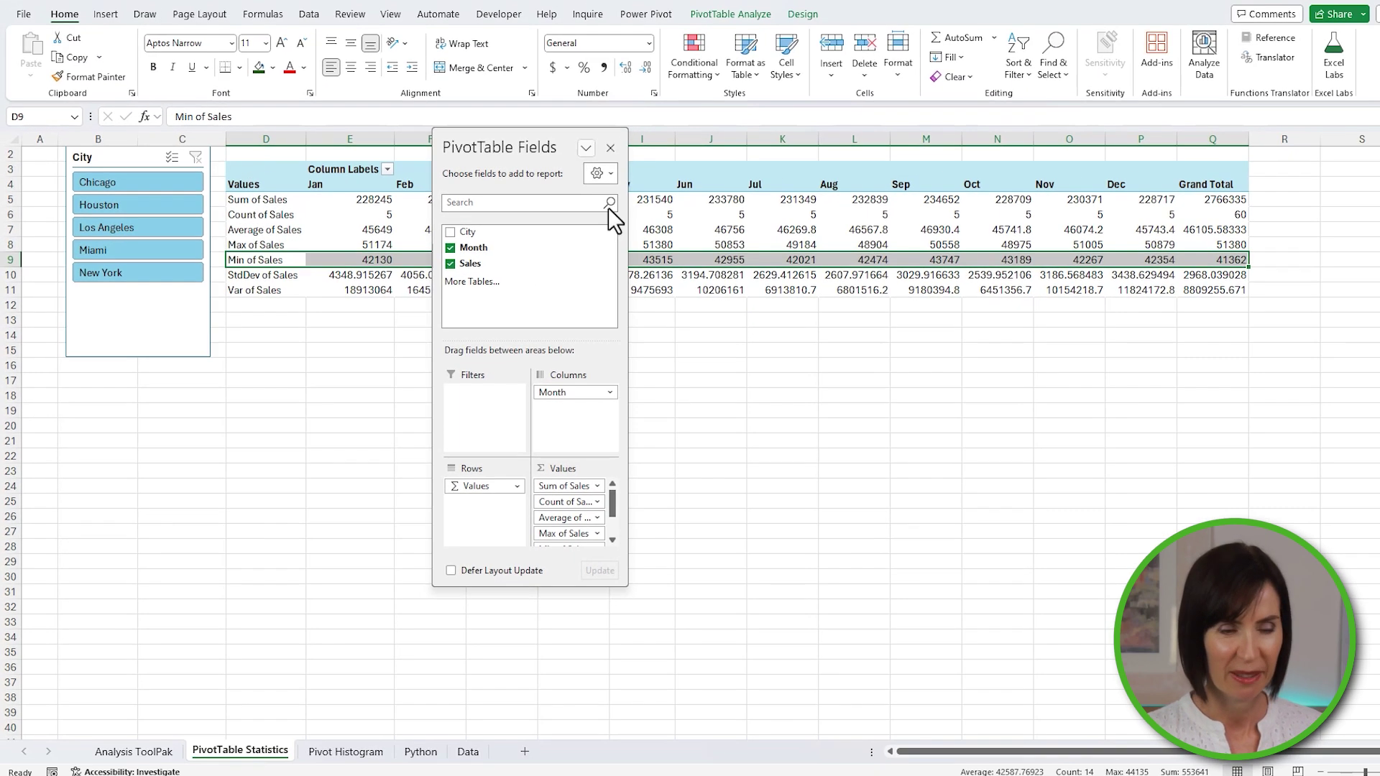
left_click(912, 69)
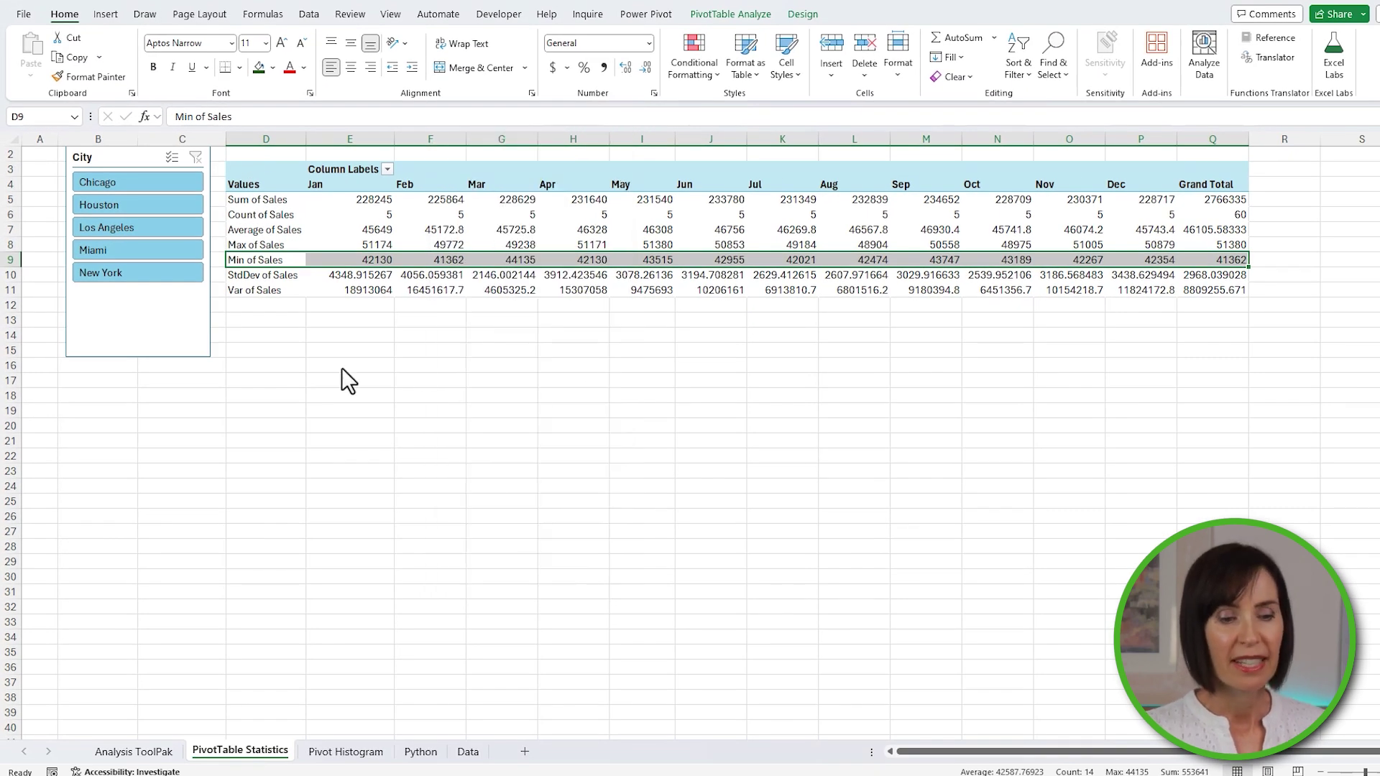
Insert a PivotTable from Table1 of the Analysis ToolPak sheet at cell B3 of the existing Pivot Histogram sheet.
left_click(119, 753)
left_click(106, 14)
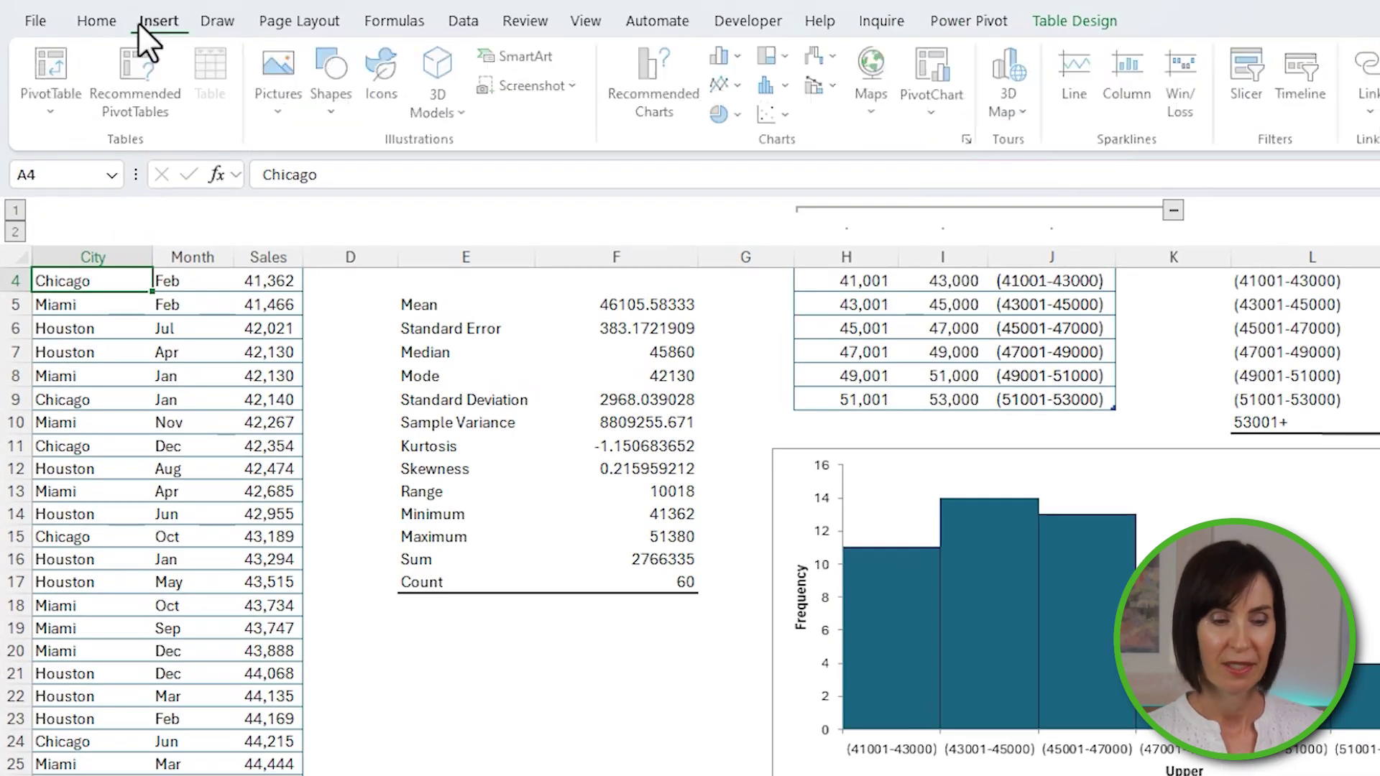
left_click(36, 49)
left_click(284, 354)
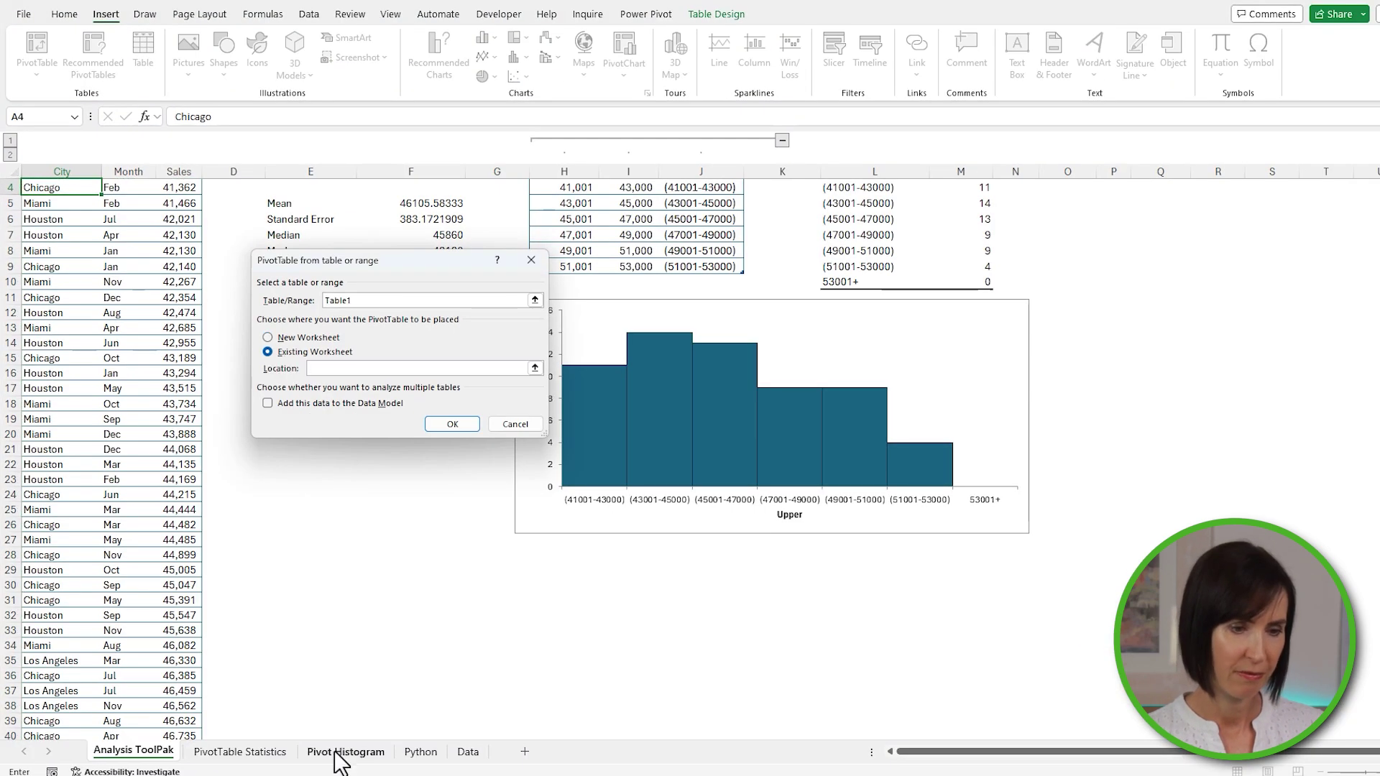
left_click(341, 753)
left_click(141, 169)
left_click(451, 424)
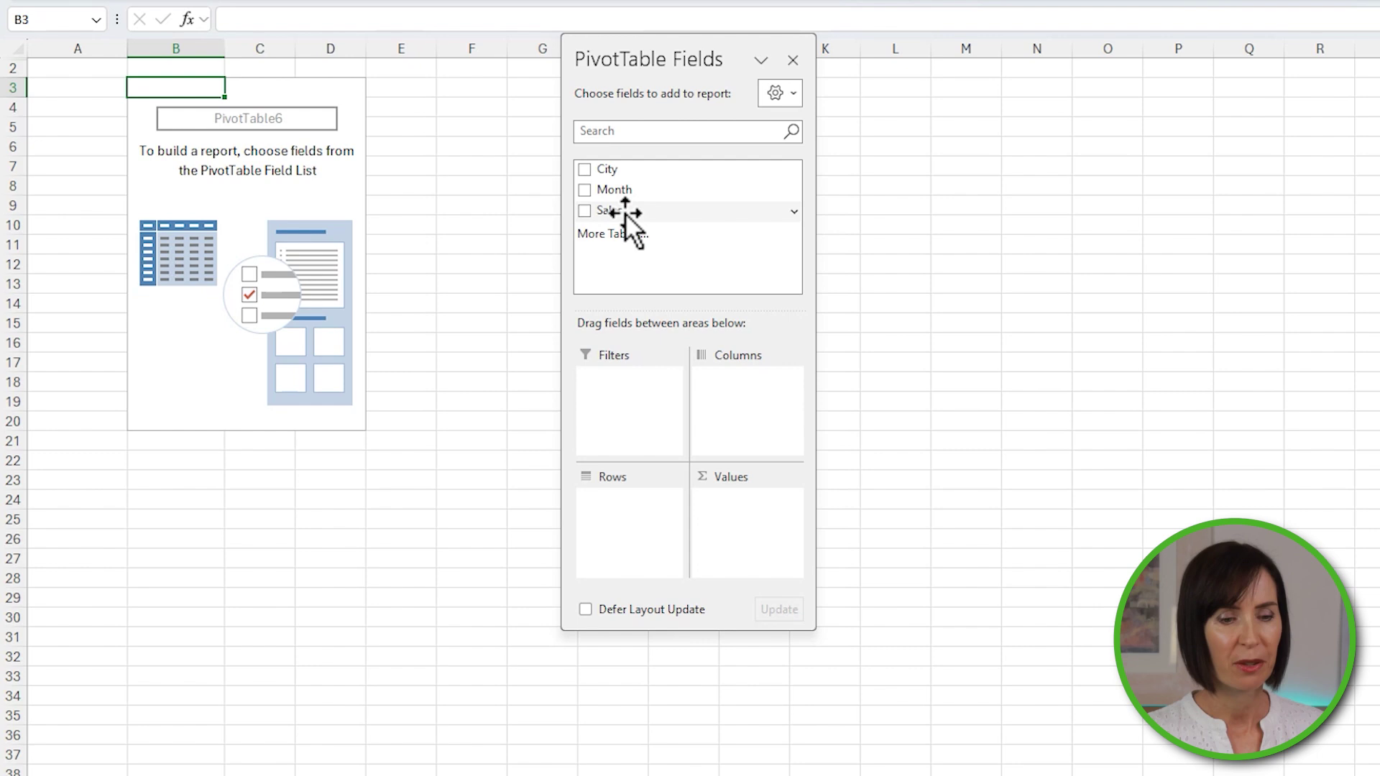
Place the Sales field in both the Values and Rows areas of the new PivotTable.
left_click_drag(625, 213, 730, 468)
left_click_drag(625, 215, 649, 501)
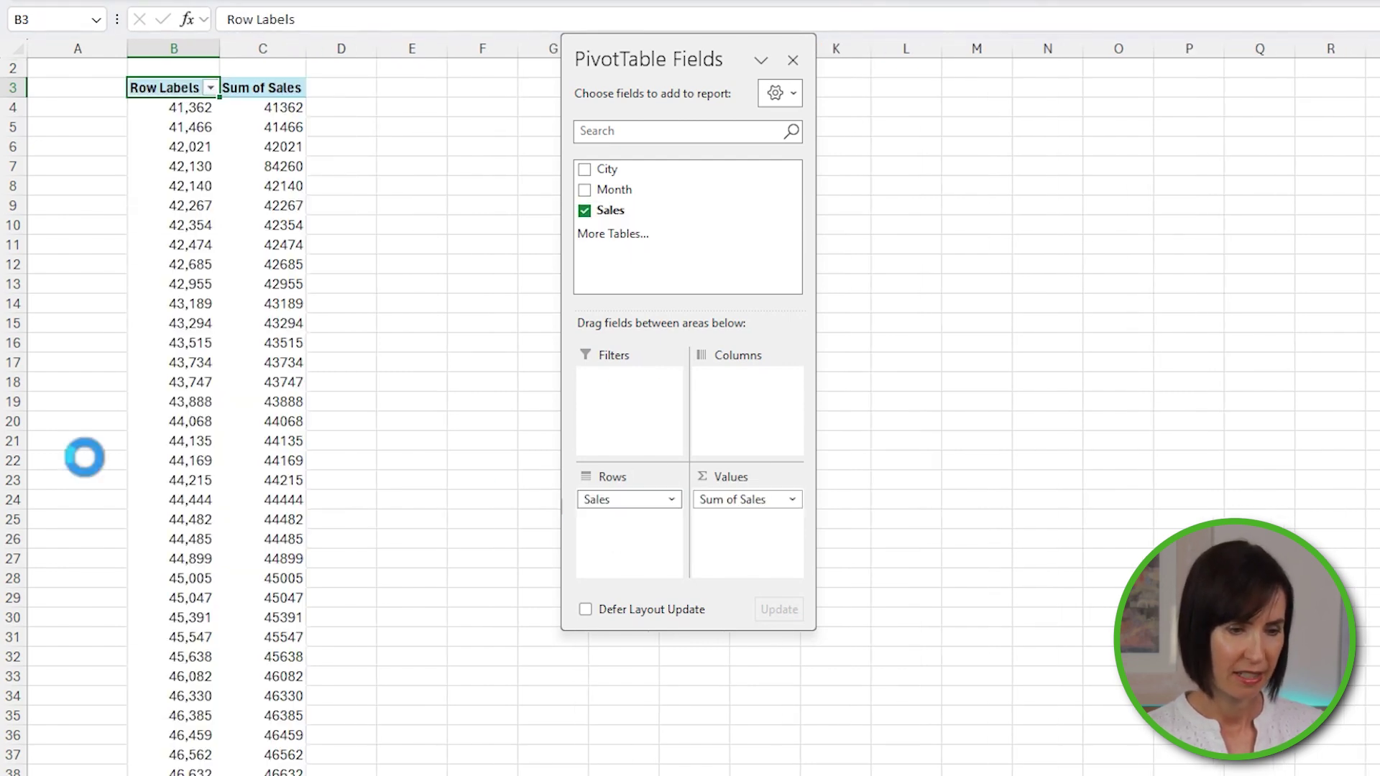
Group the Sales row labels starting at 41000 and ending at 52000 in intervals of 2000.
right_click(173, 245)
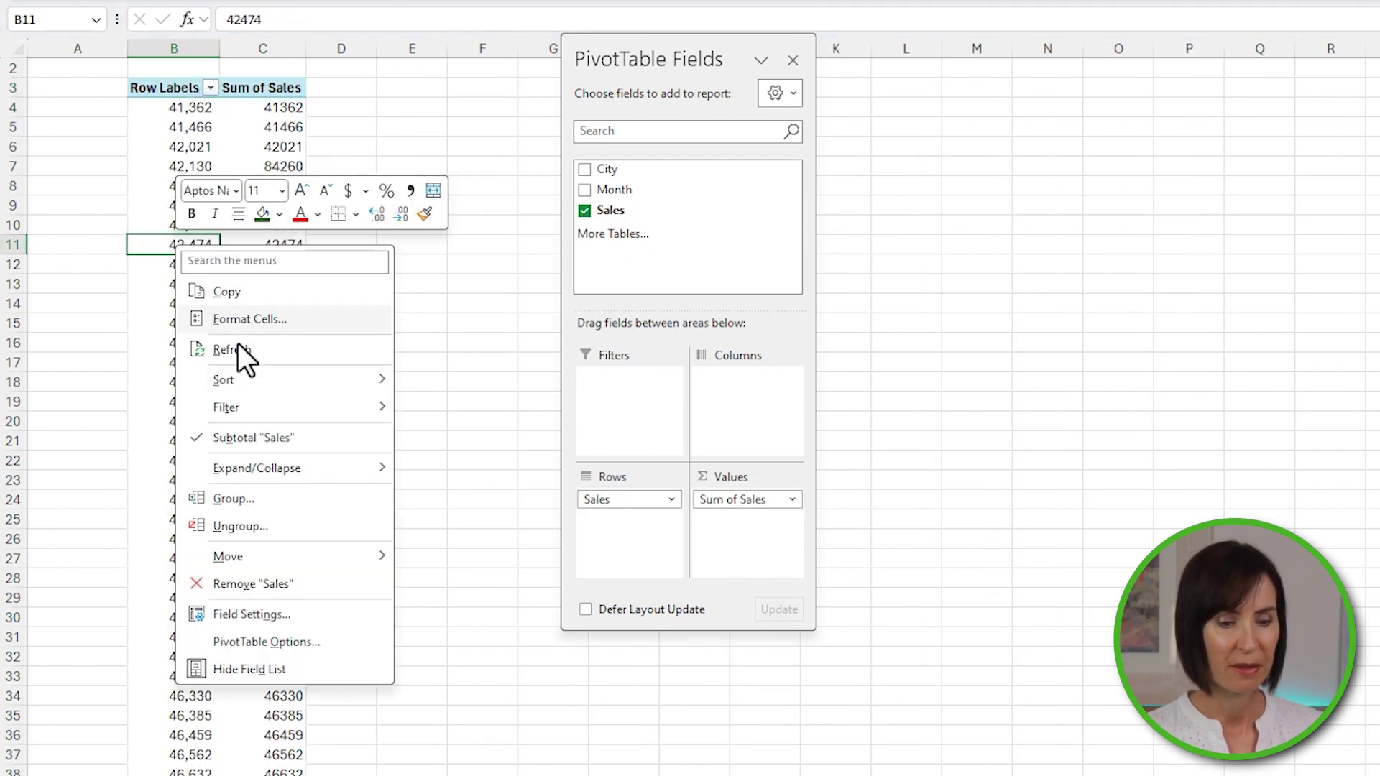
left_click(335, 493)
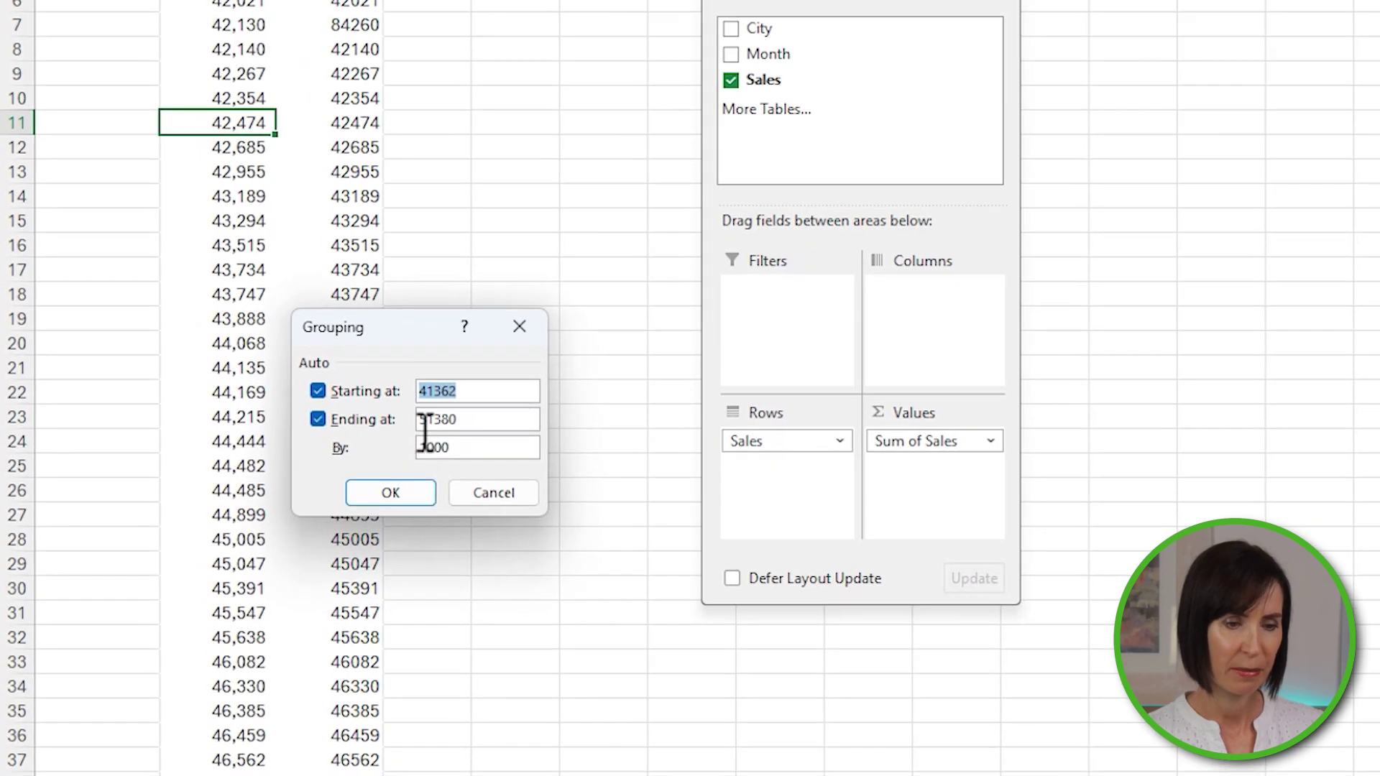
type("41000")
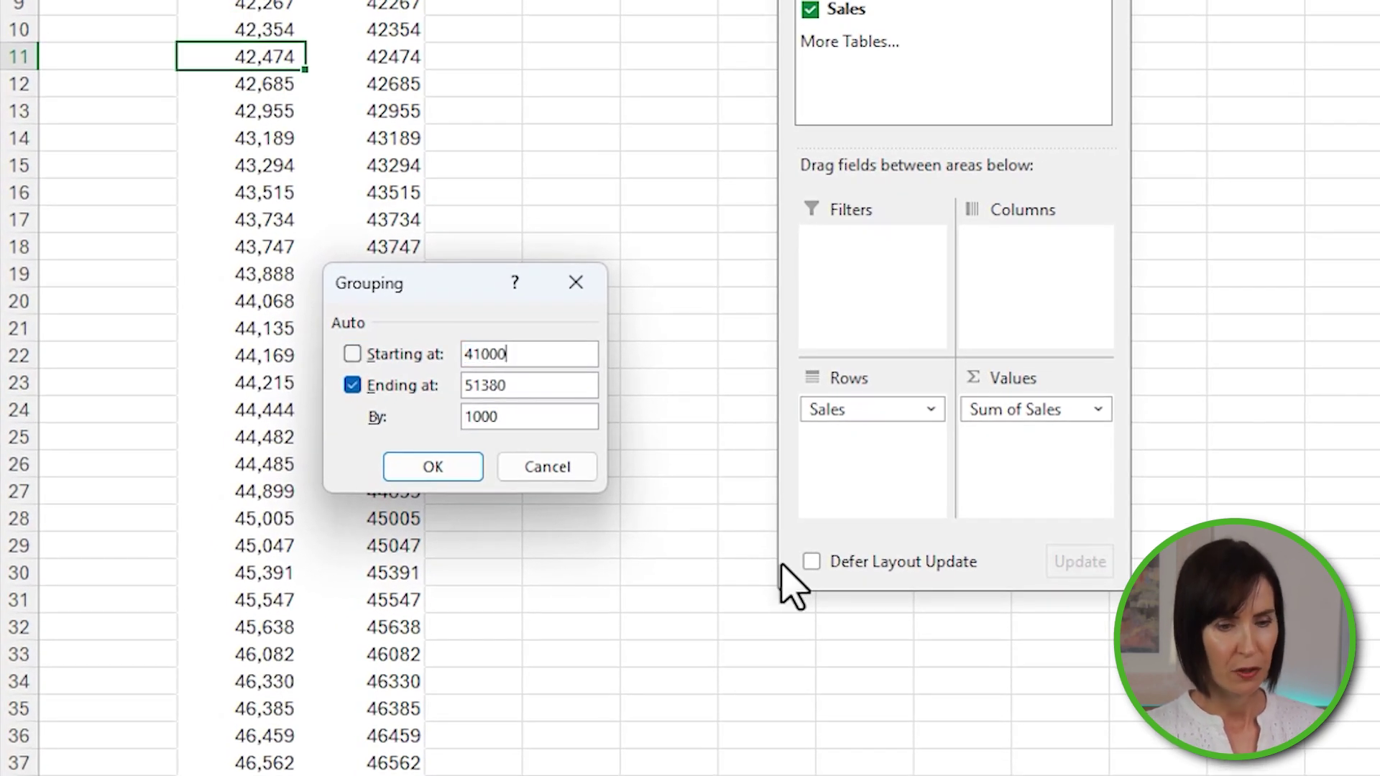
key("Tab")
type("5200")
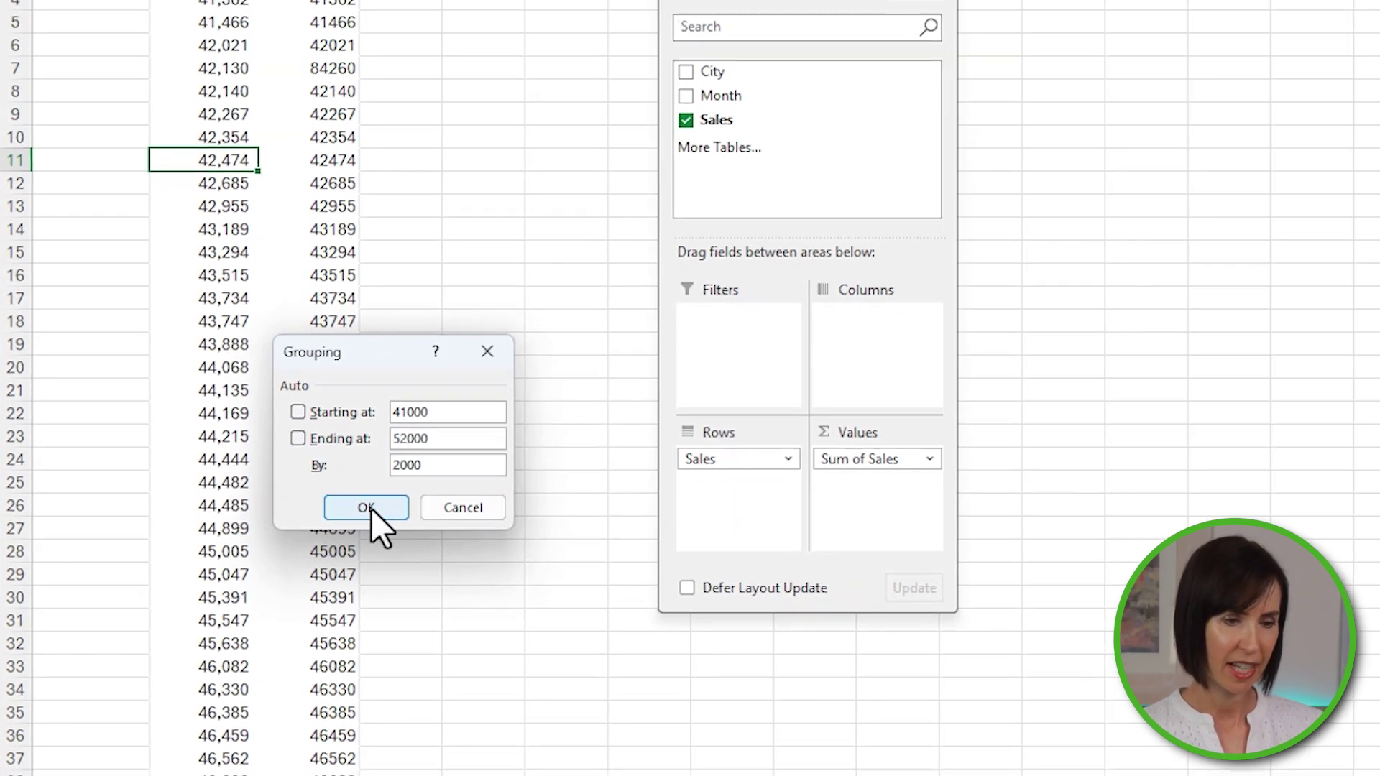
left_click(433, 466)
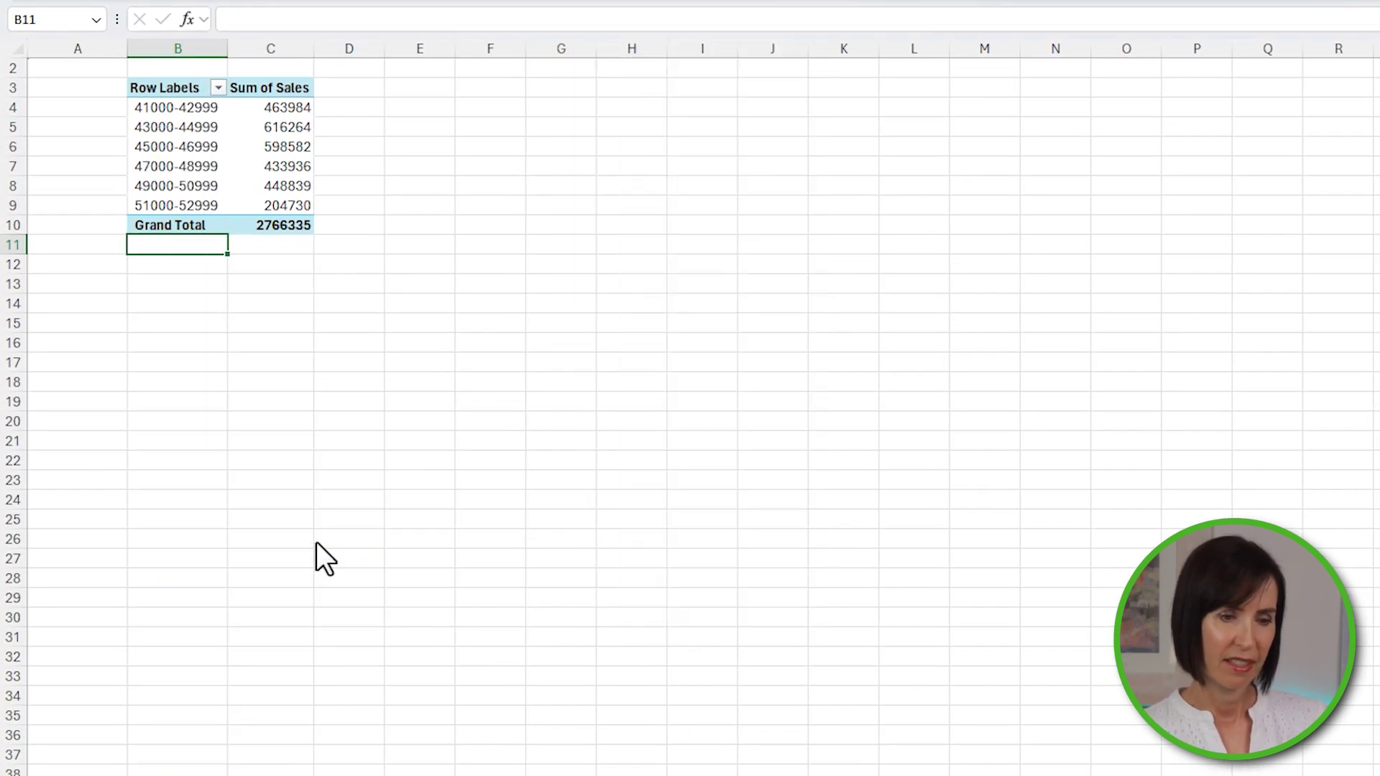
Summarize the PivotTable's Sales values by Count instead of Sum.
right_click(274, 134)
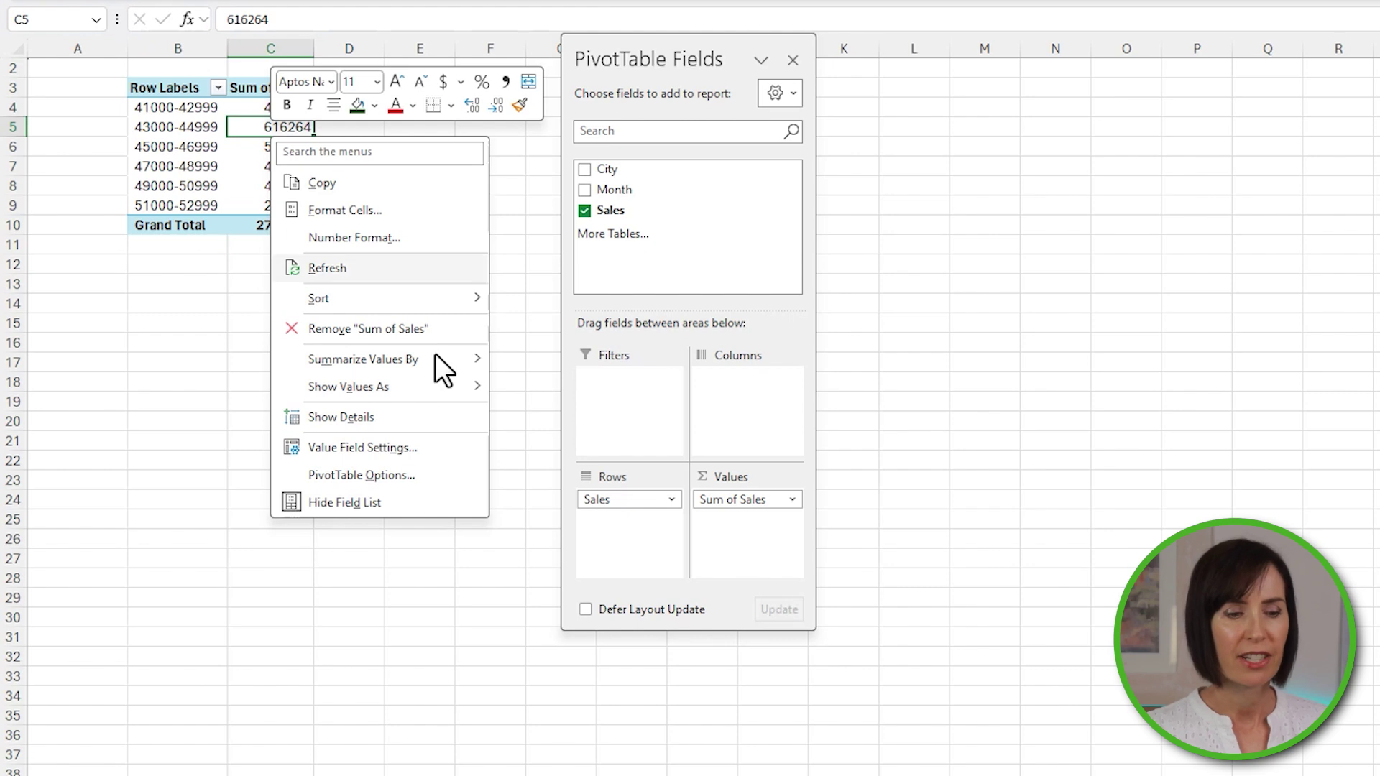
mouse_move(434, 353)
left_click(517, 382)
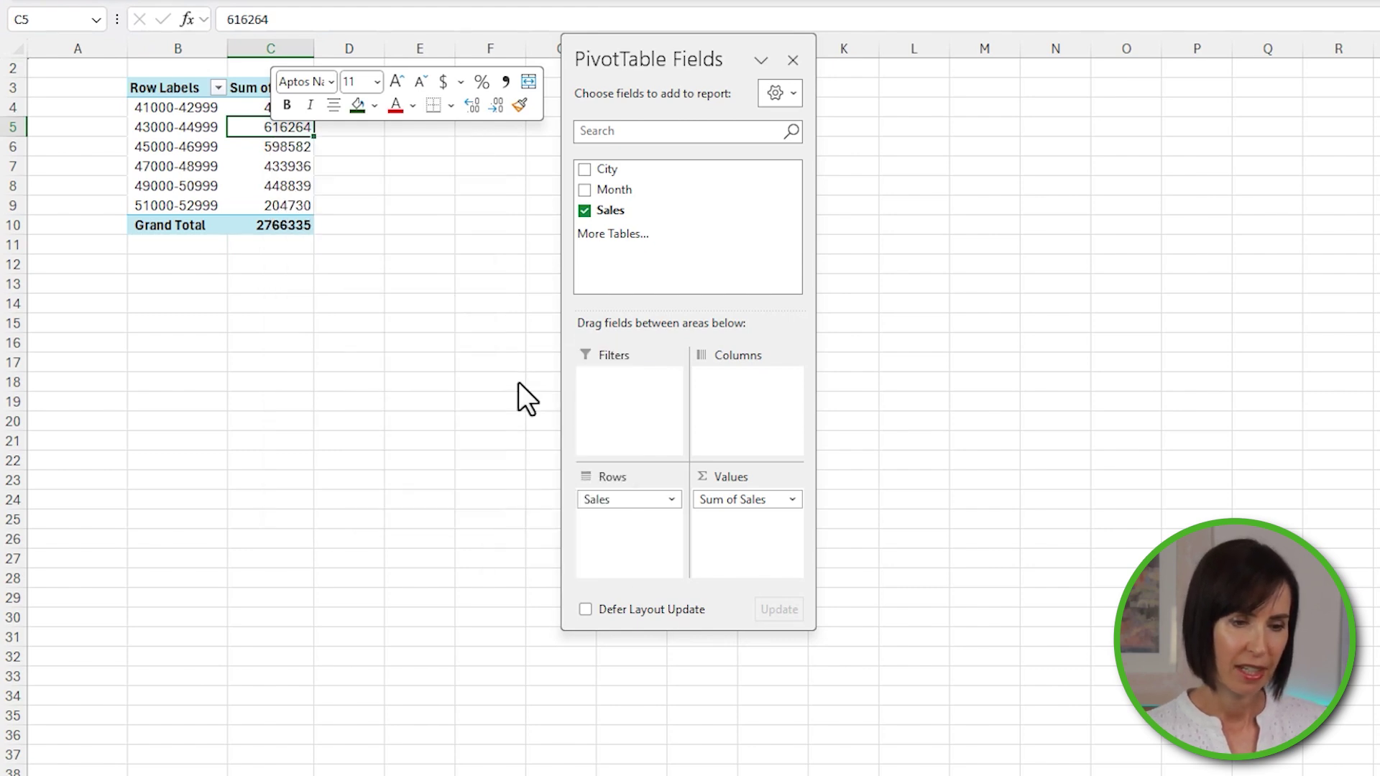
Show the Count of Sales values as % of Grand Total.
right_click(291, 126)
key("Down")
key("Down")
key("Down")
key("Down")
key("Down")
key("Down")
key("Down")
key("Down")
key("Right")
key("Down")
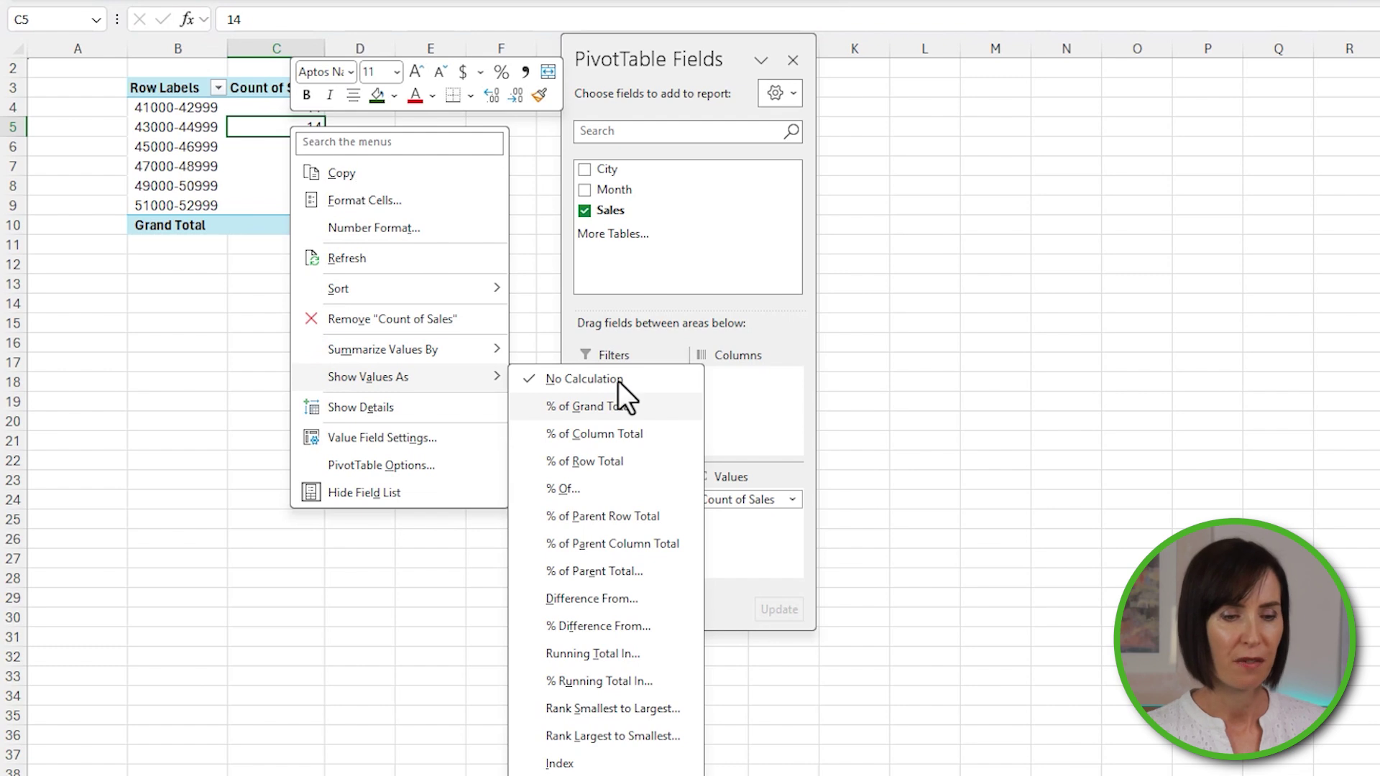
left_click(661, 414)
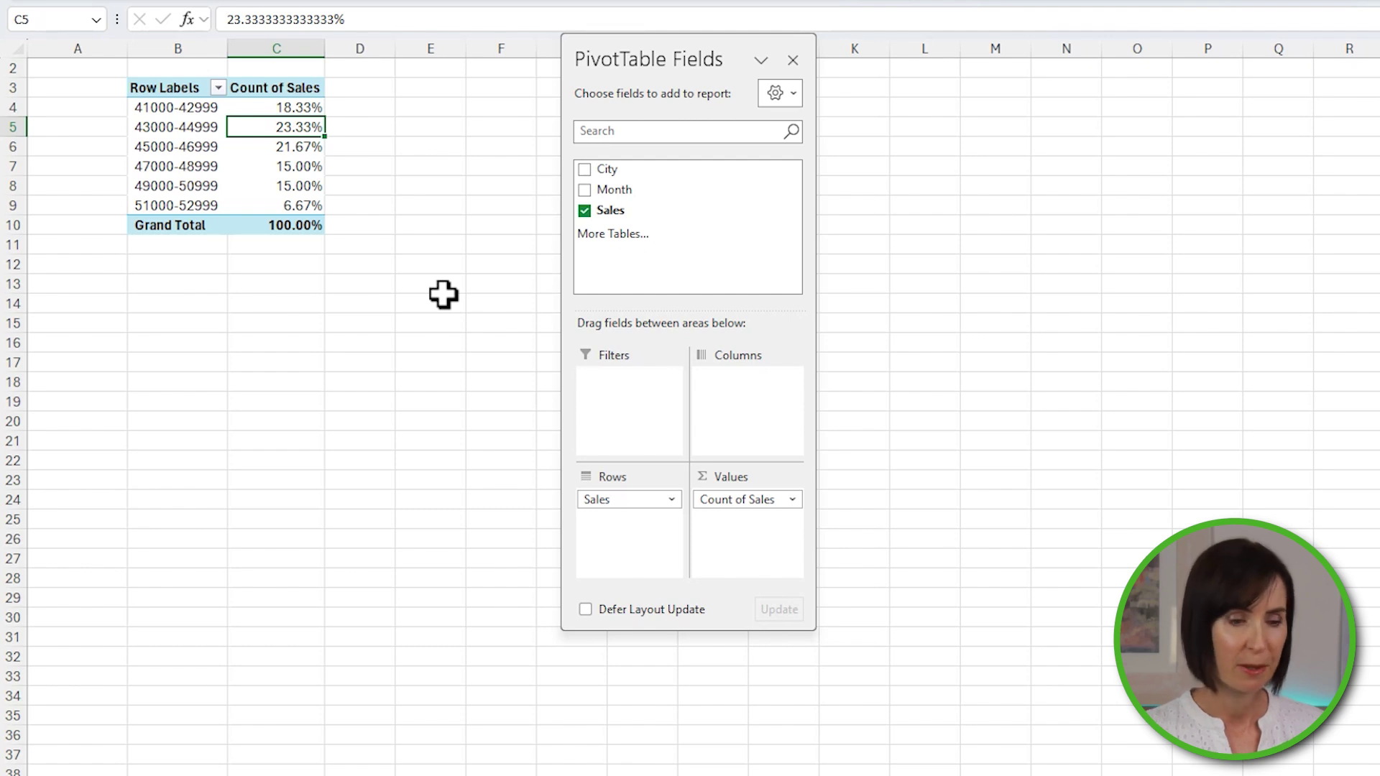
Insert a clustered column PivotChart from the grouped PivotTable, close the field list and place the chart beside the table.
left_click(137, 14)
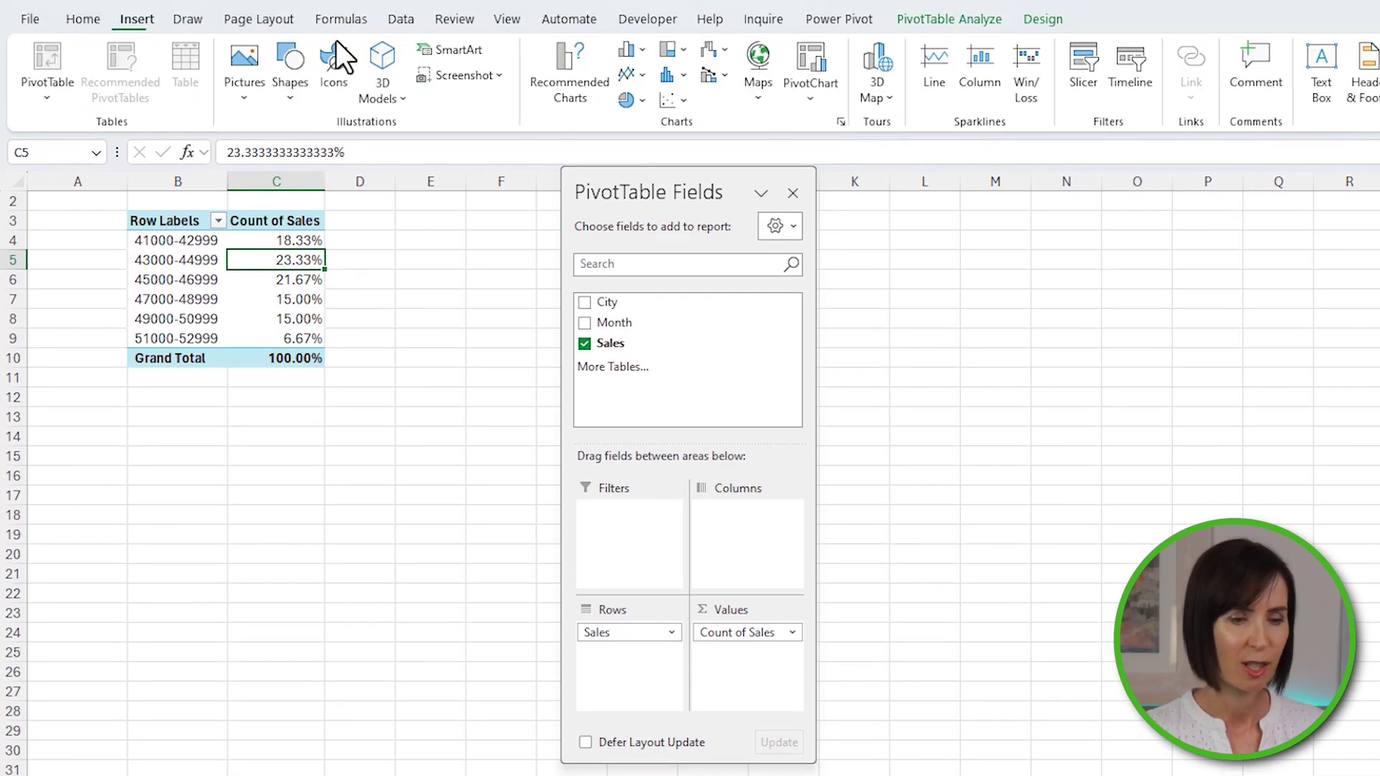
left_click(626, 50)
left_click(654, 107)
left_click(793, 192)
left_click_drag(835, 442, 468, 219)
Hide all field buttons on the PivotChart and remove its chart title and legend.
right_click(421, 233)
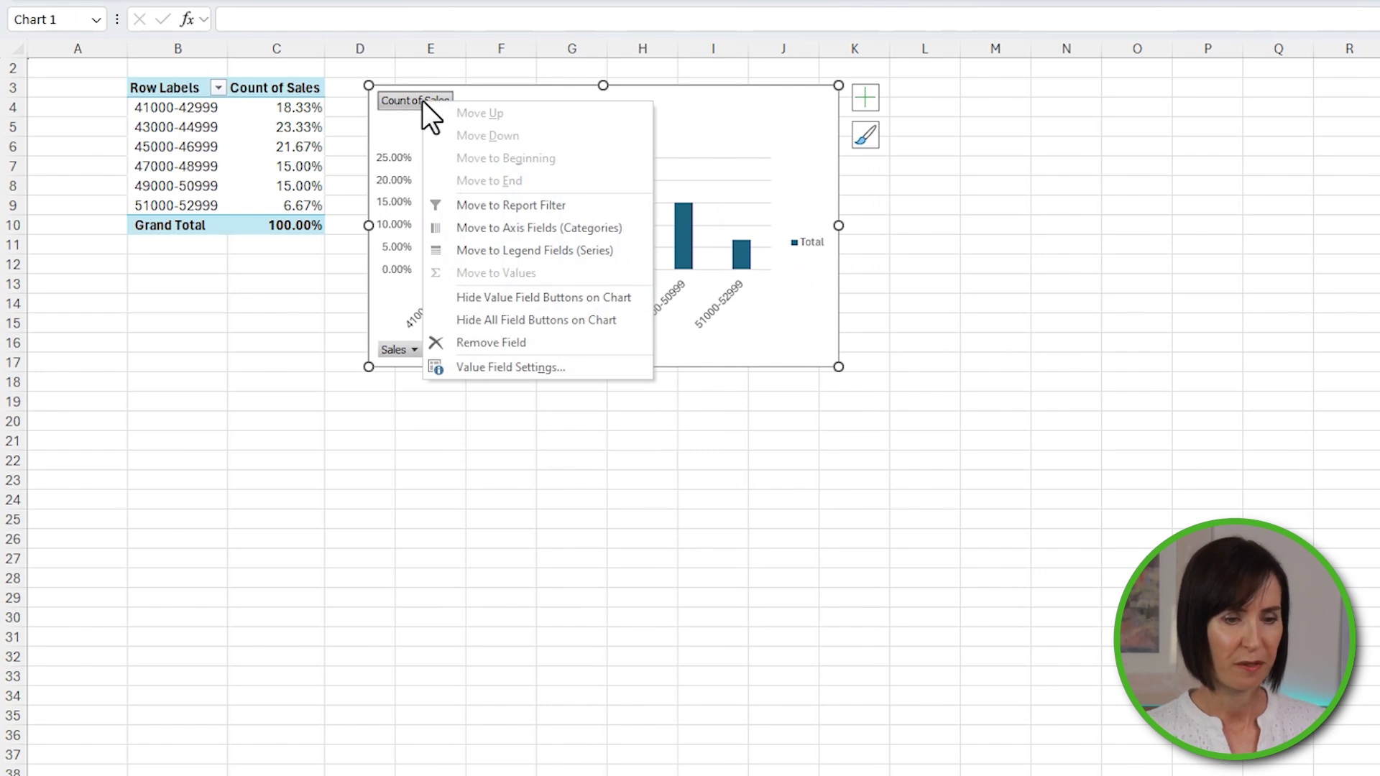
left_click(510, 319)
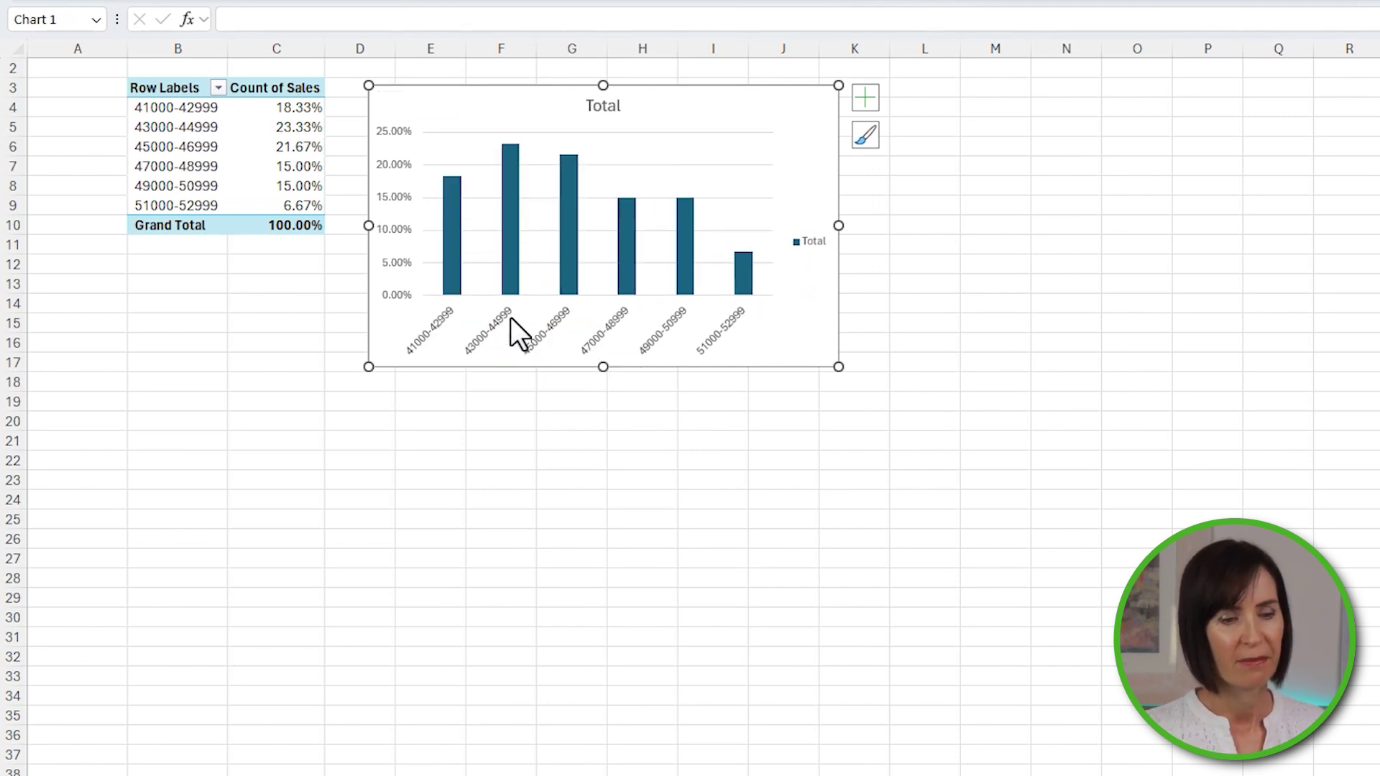
left_click(875, 105)
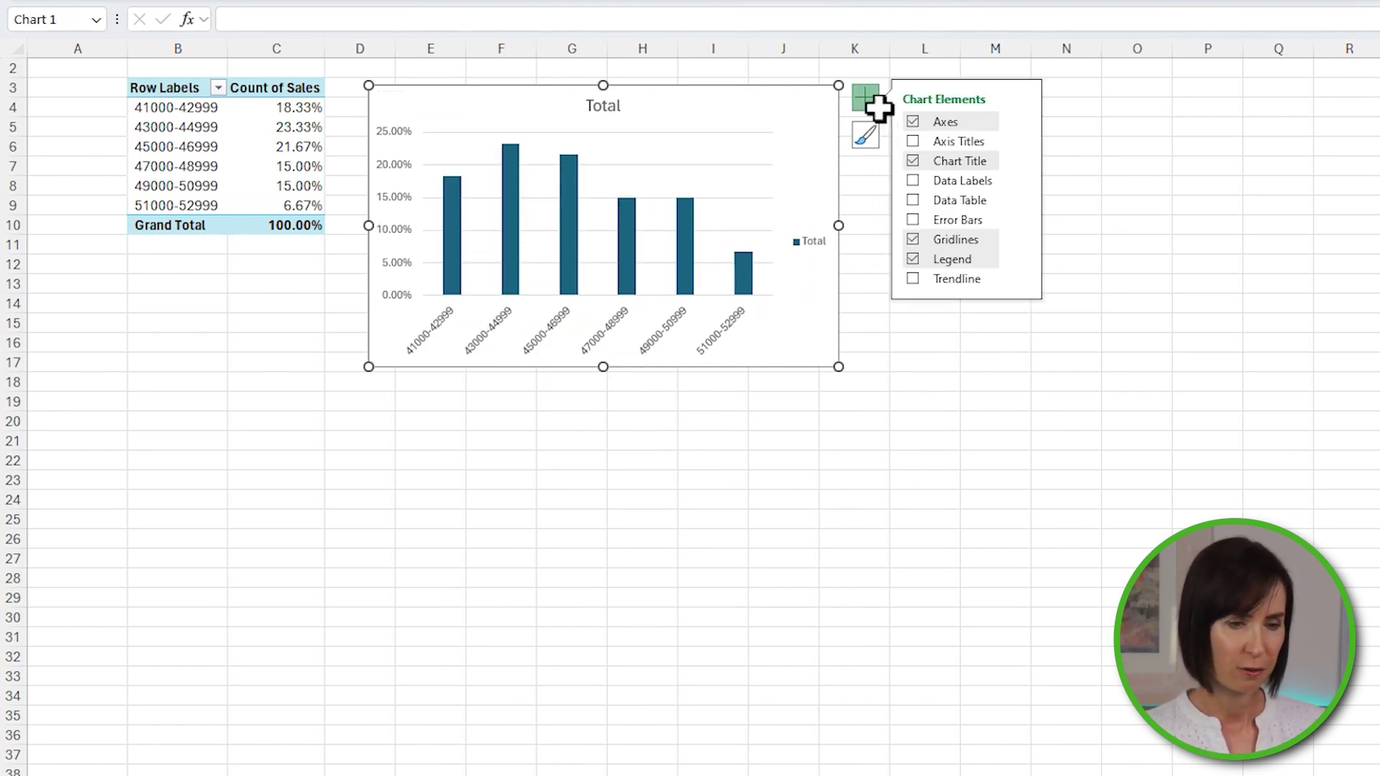
left_click(909, 160)
left_click(907, 261)
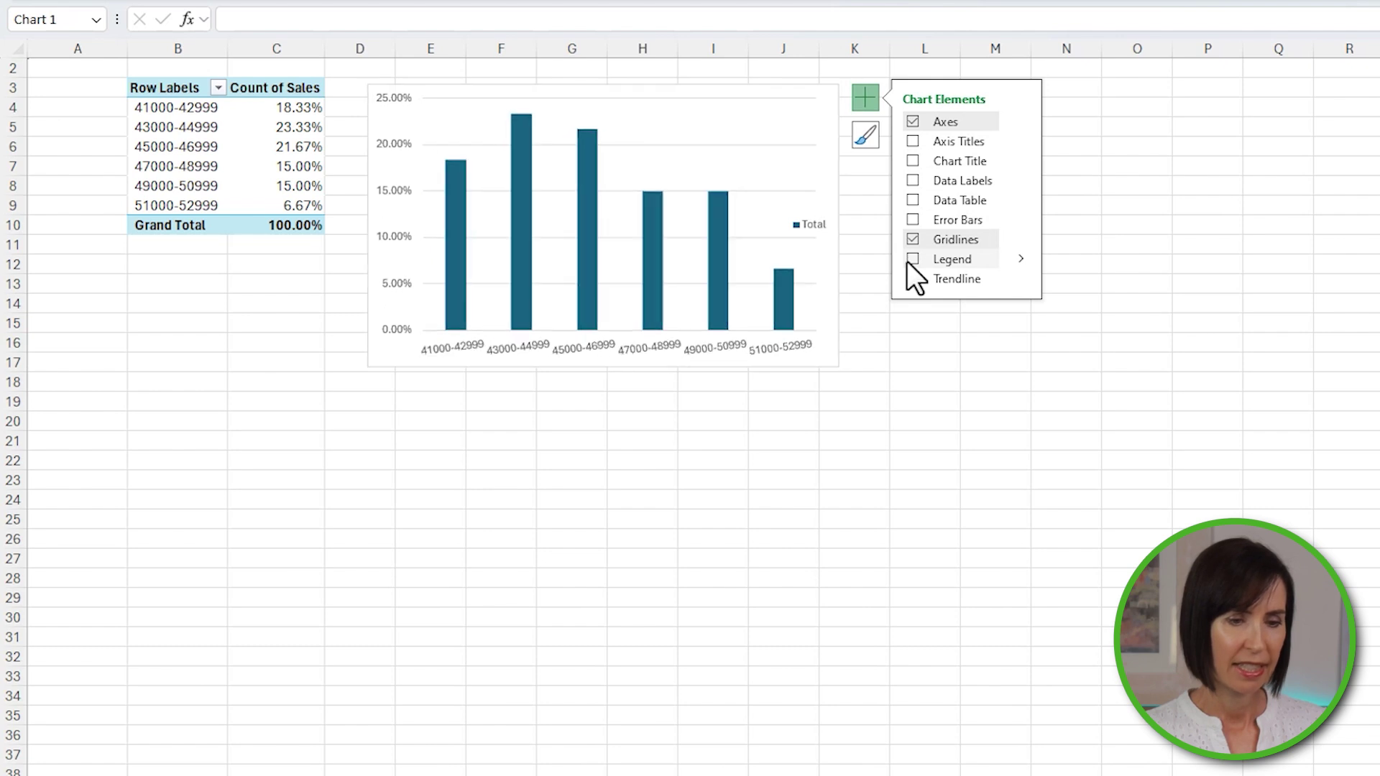
Set the gap width of the chart's column series to 0%.
left_click(583, 214)
double_click(583, 215)
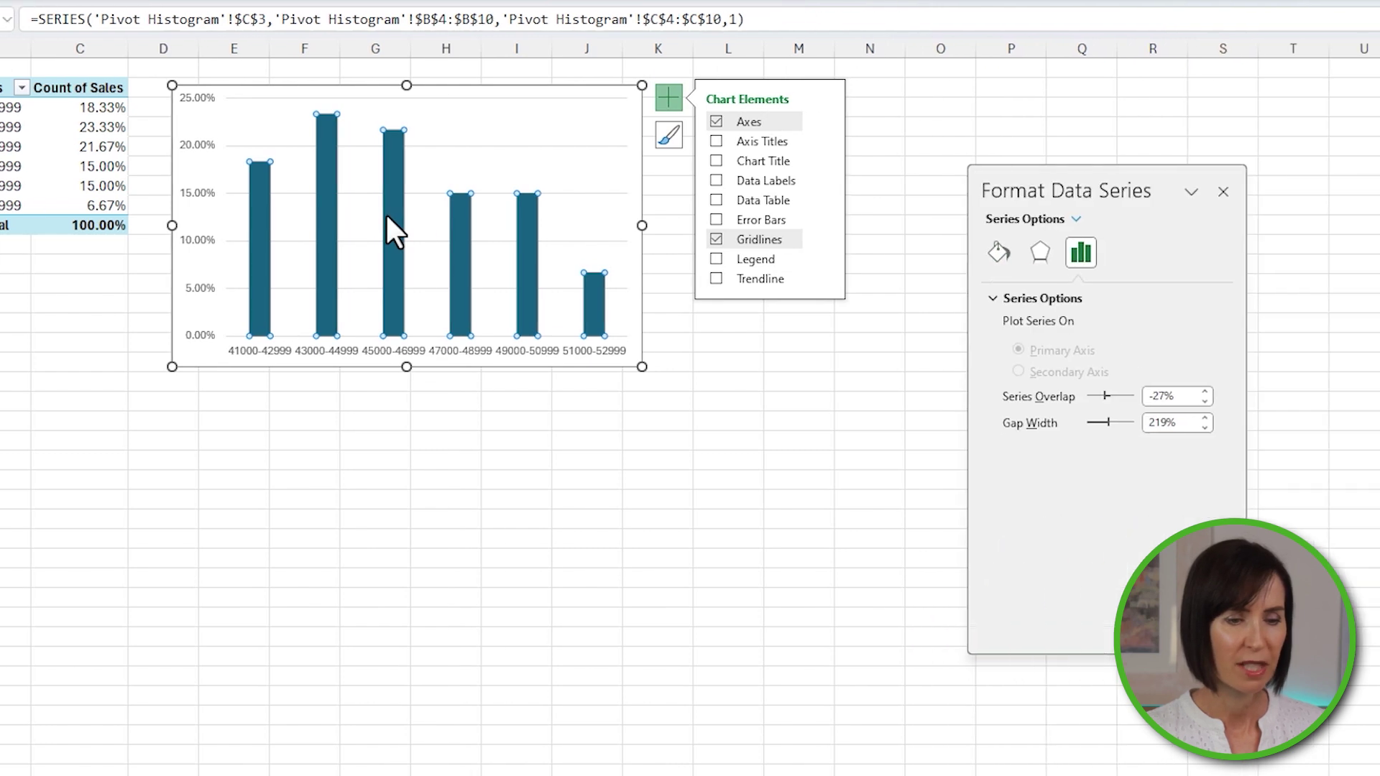
left_click(1002, 423)
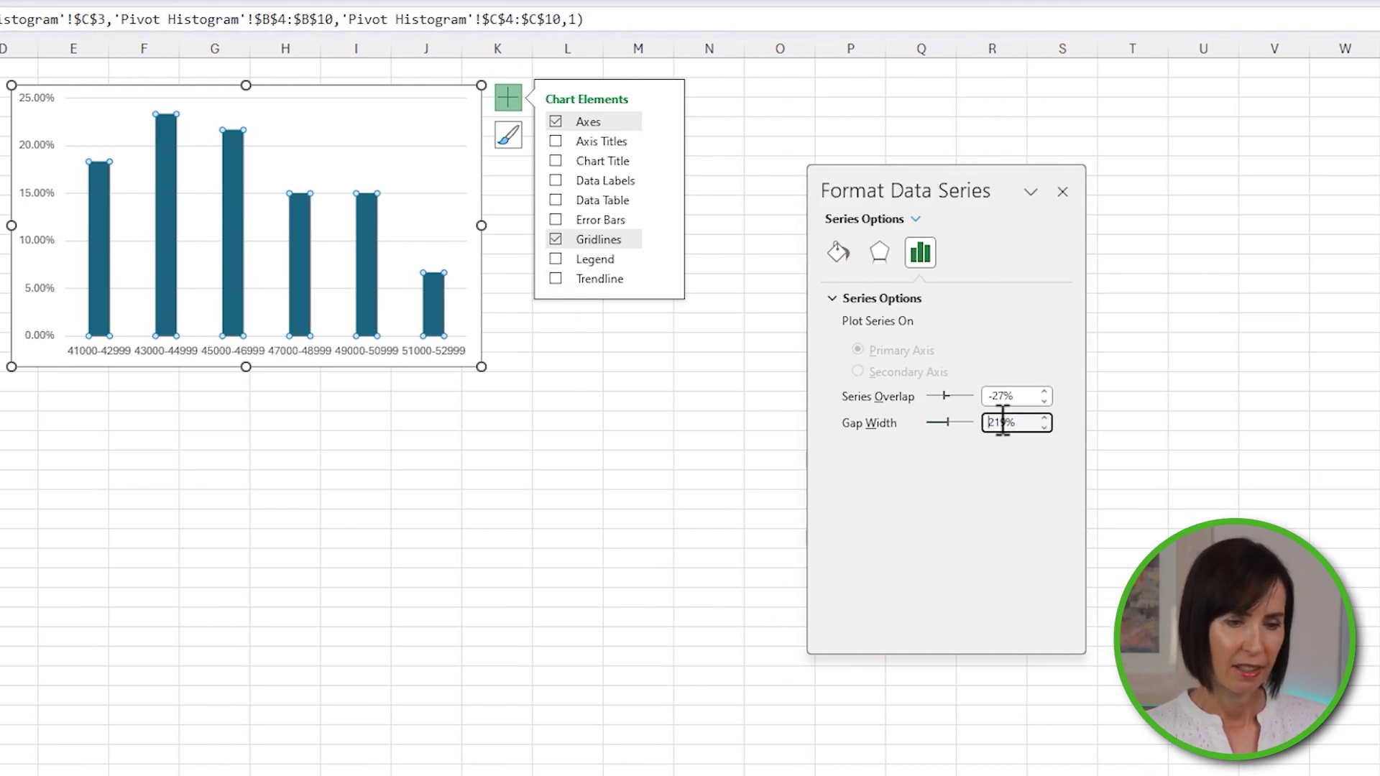
left_click_drag(1024, 423, 971, 427)
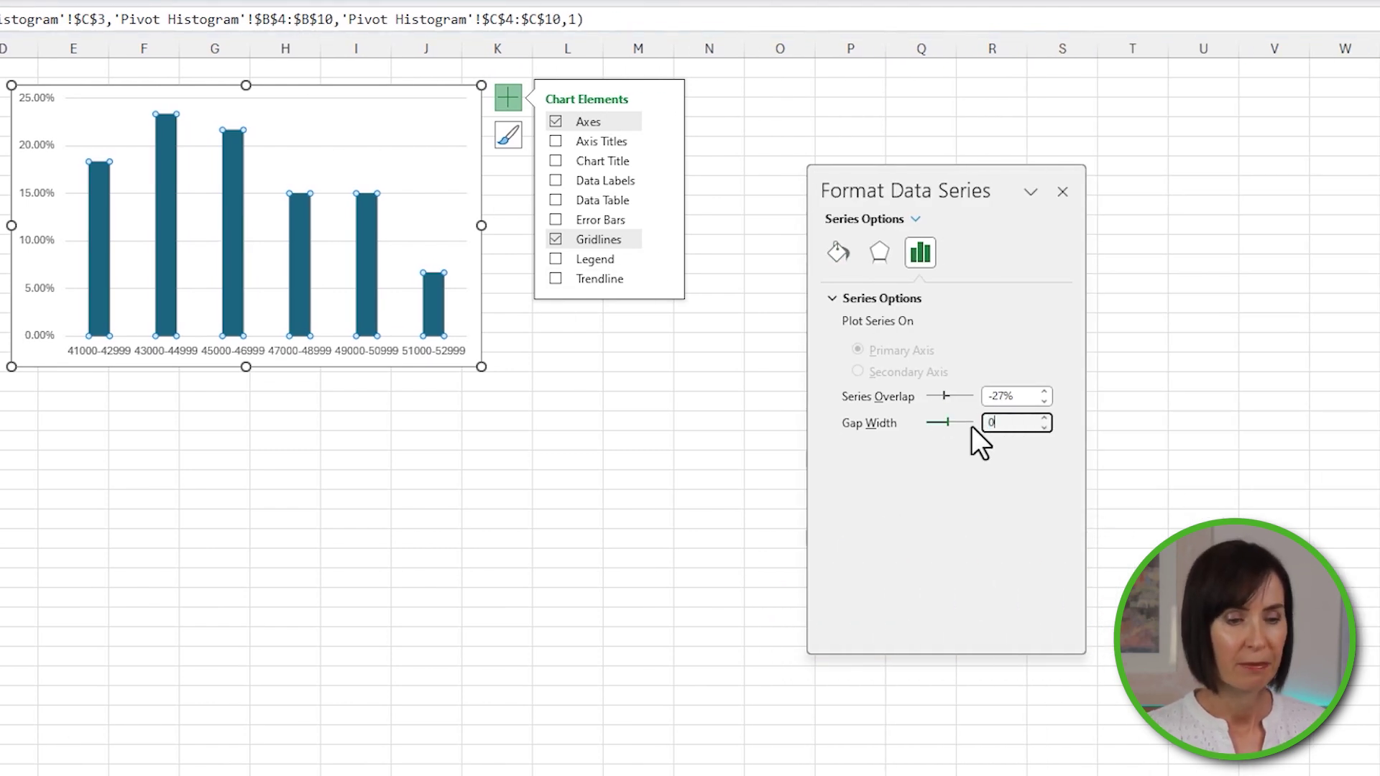
type("0")
key("Return")
Give the chart's column series a solid line border.
left_click(844, 256)
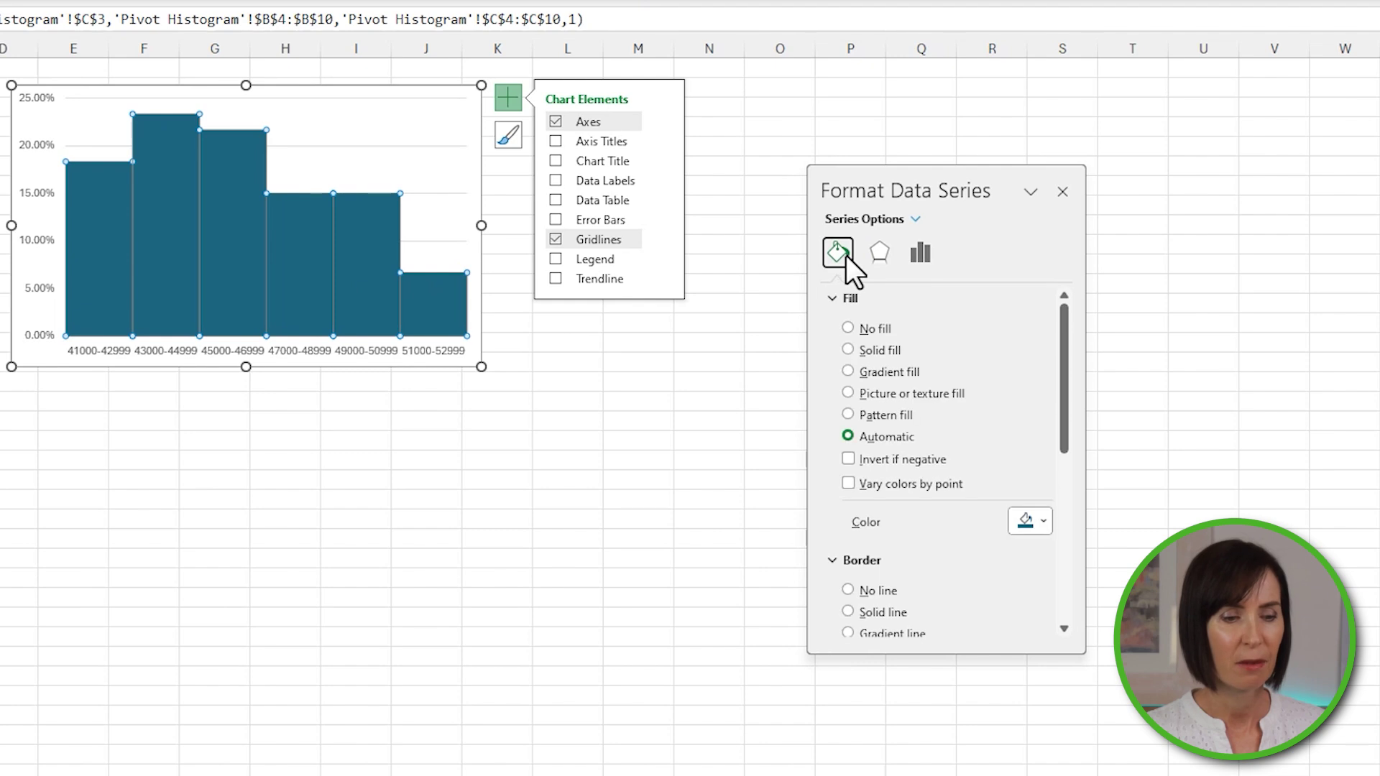
scroll(862, 345, "down", 3)
left_click(873, 472)
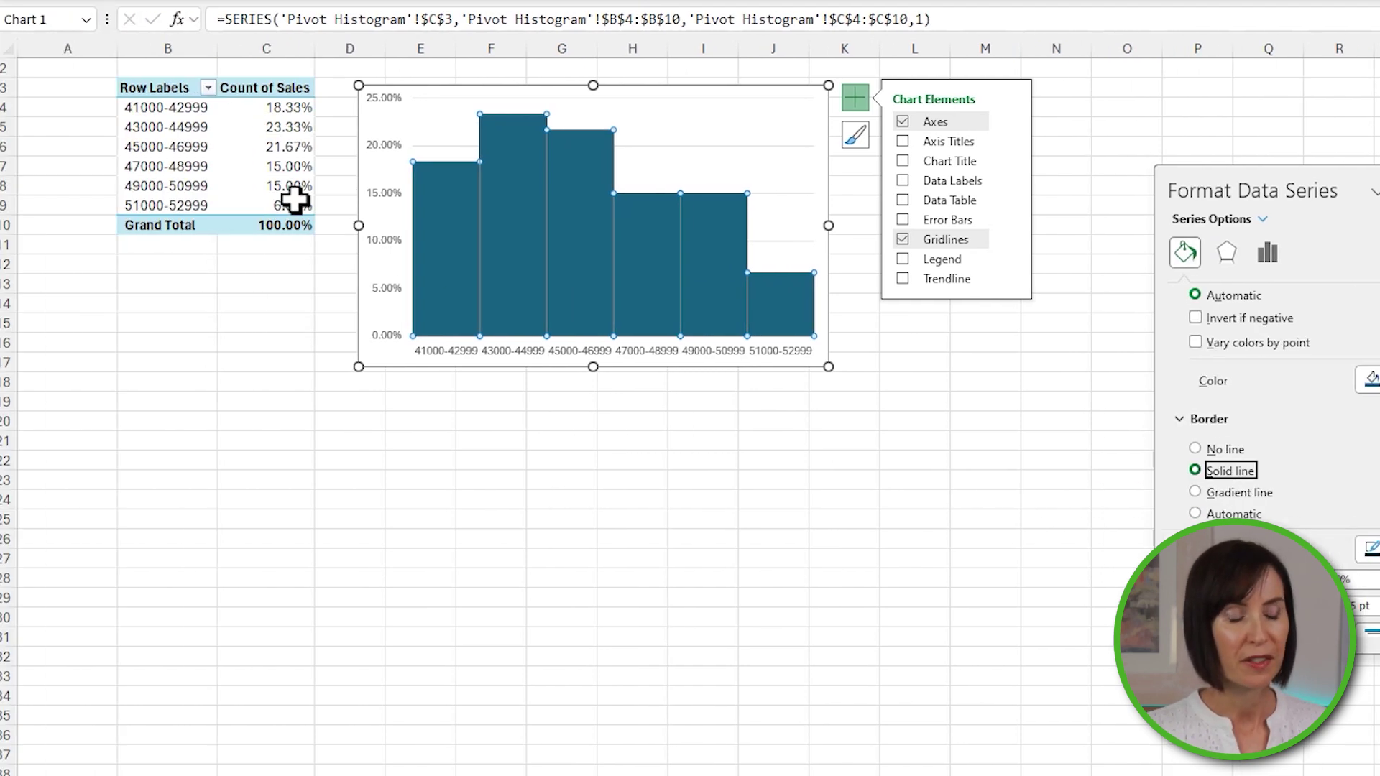
Add a slicer for the City field to the histogram PivotTable and place it beside the chart.
right_click(301, 204)
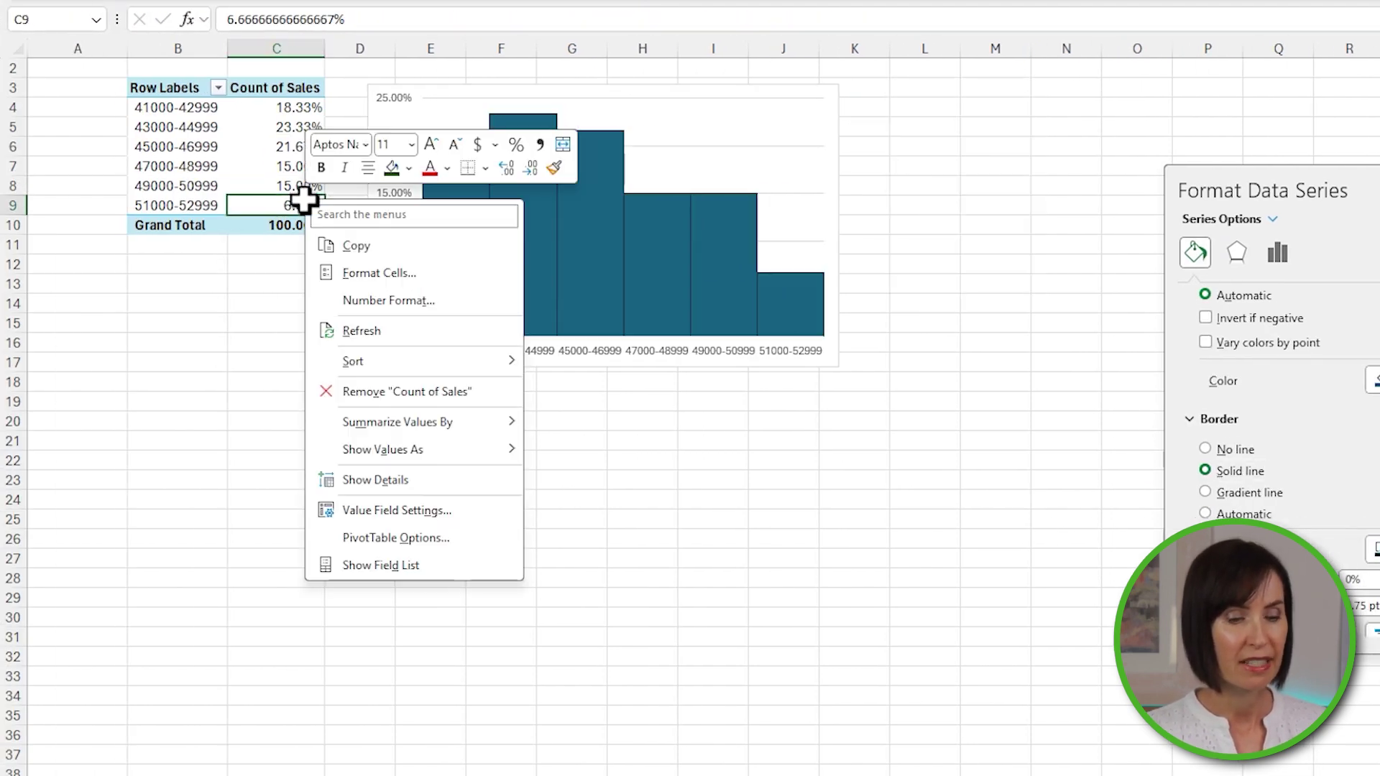
left_click(441, 563)
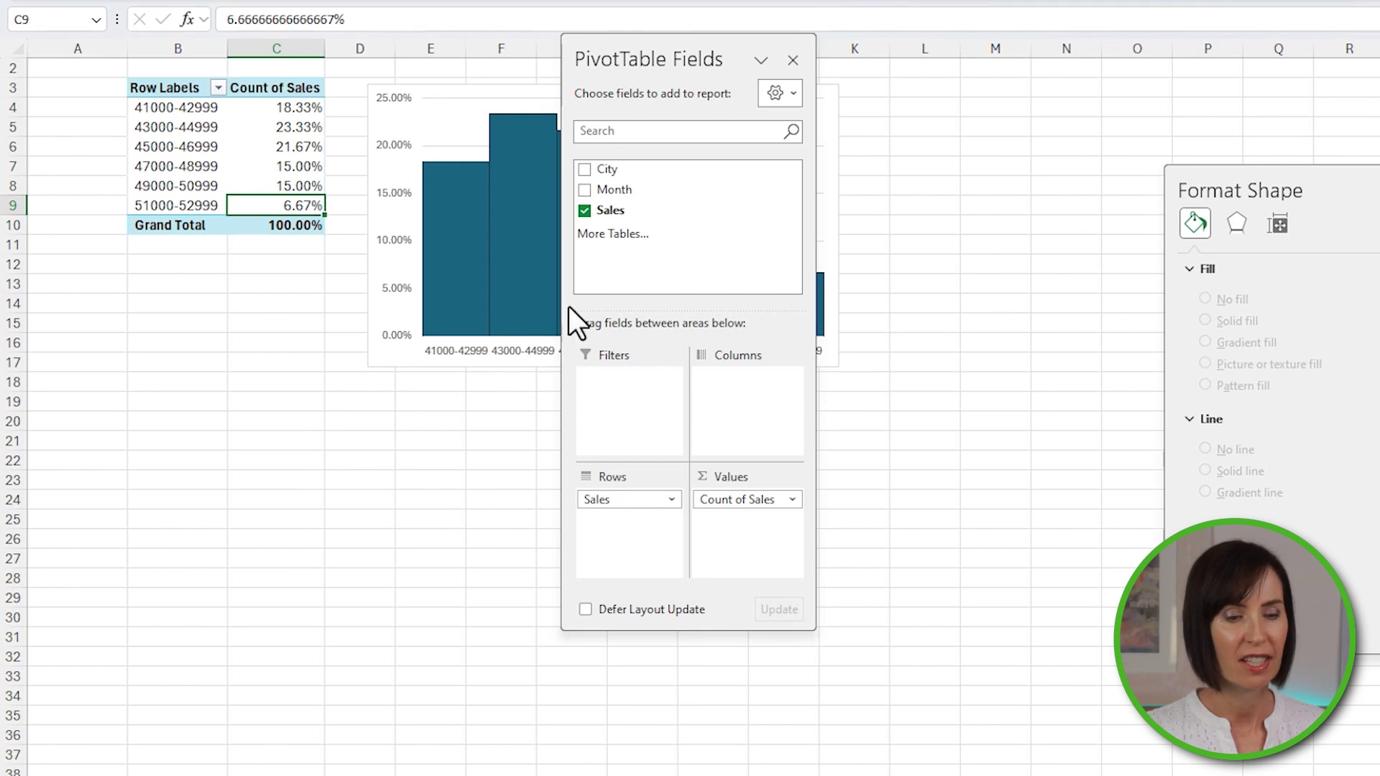
right_click(637, 171)
left_click(710, 270)
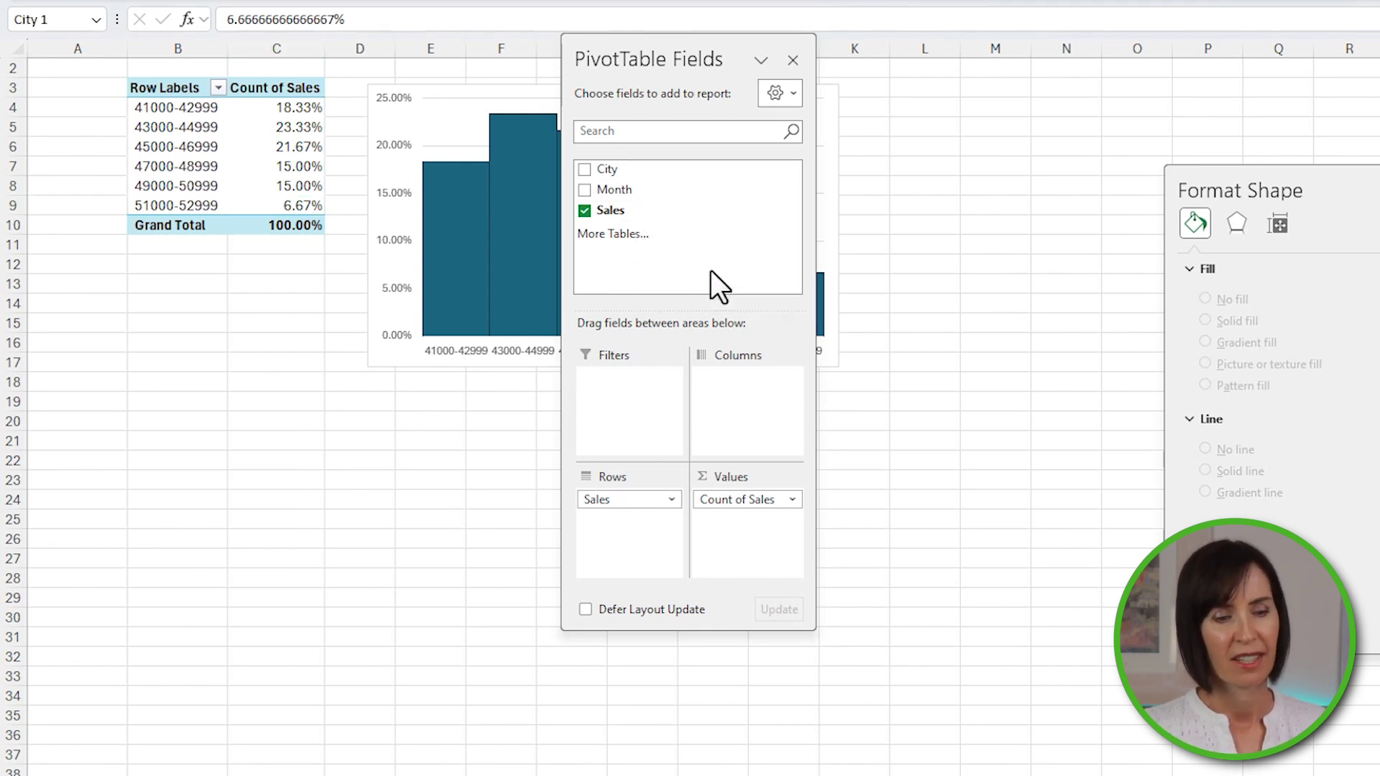
left_click_drag(898, 333, 899, 99)
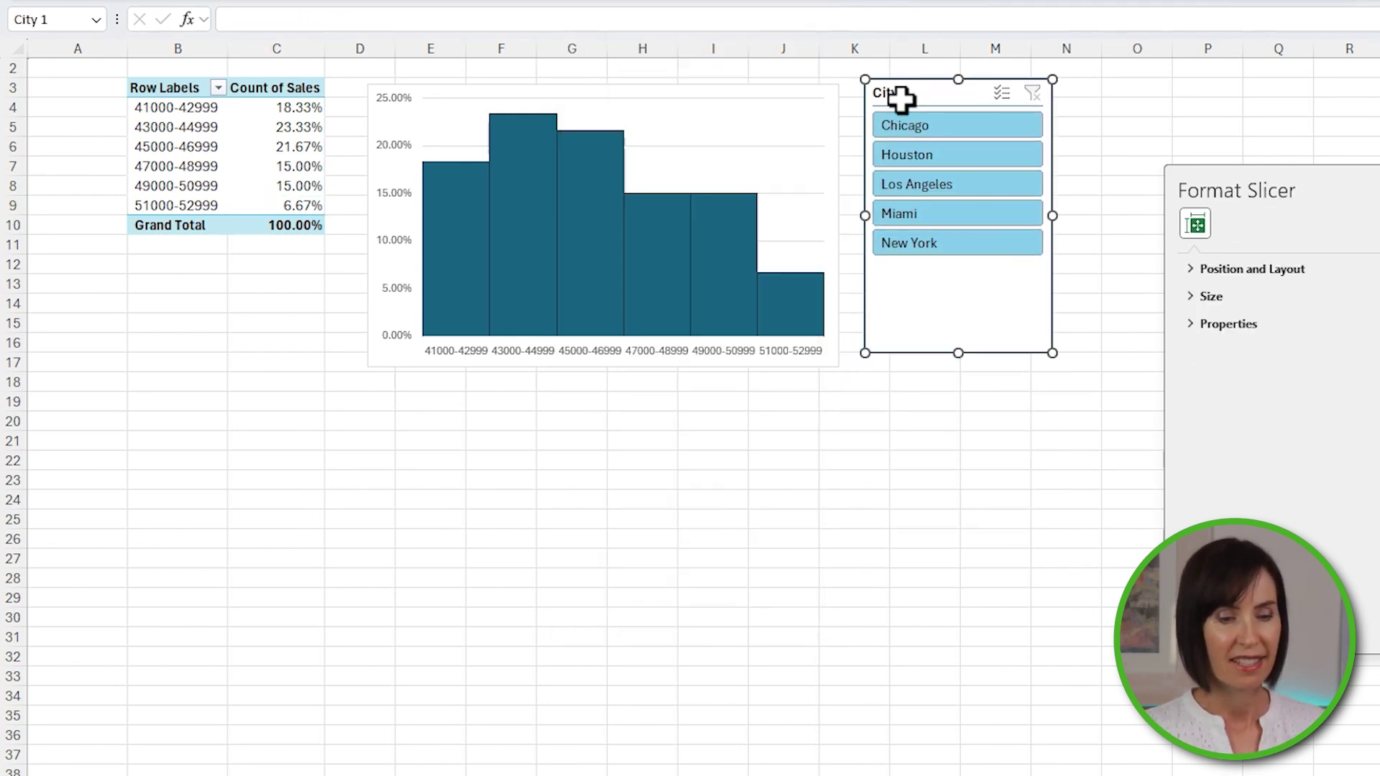
Filter the PivotTable histogram by Chicago, Houston, Los Angeles and Miami in turn with the City slicer.
left_click(925, 131)
left_click(938, 156)
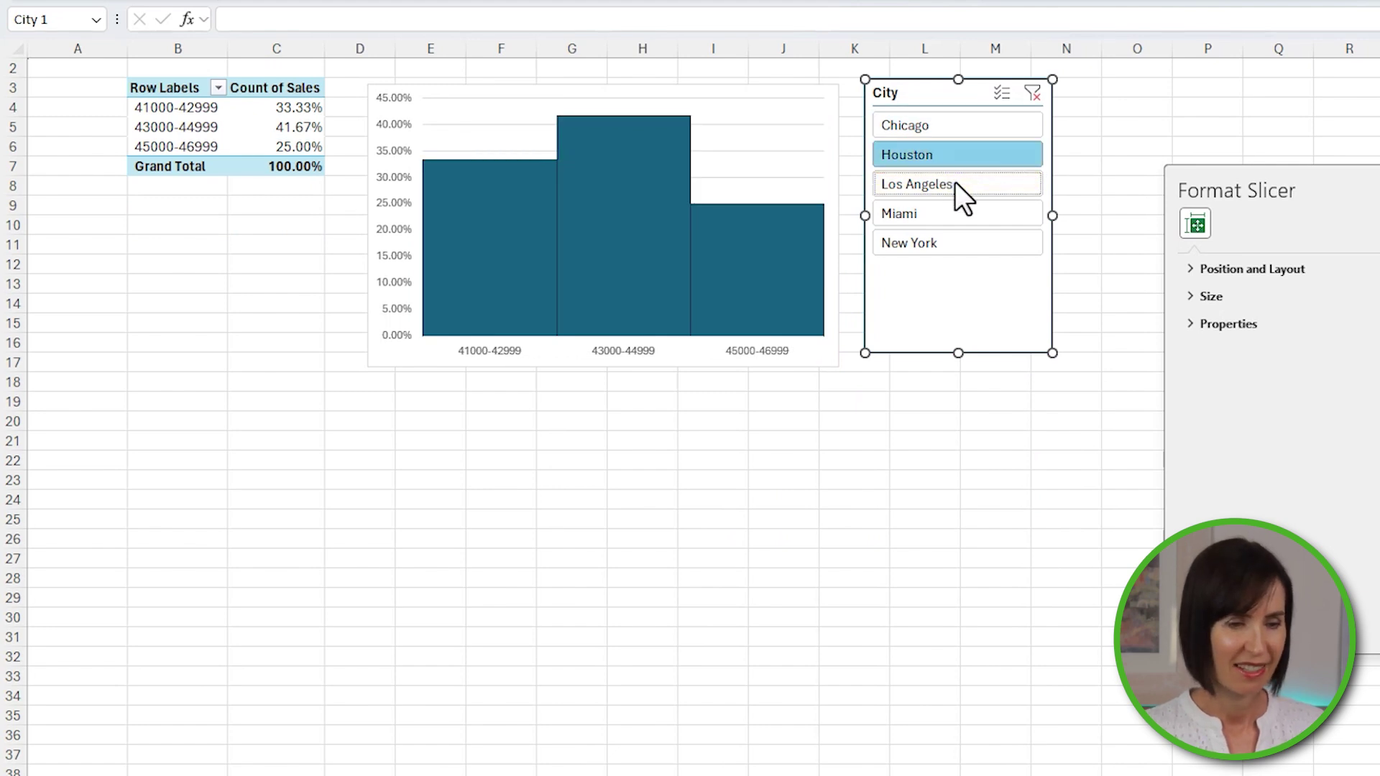
left_click(955, 183)
left_click(958, 205)
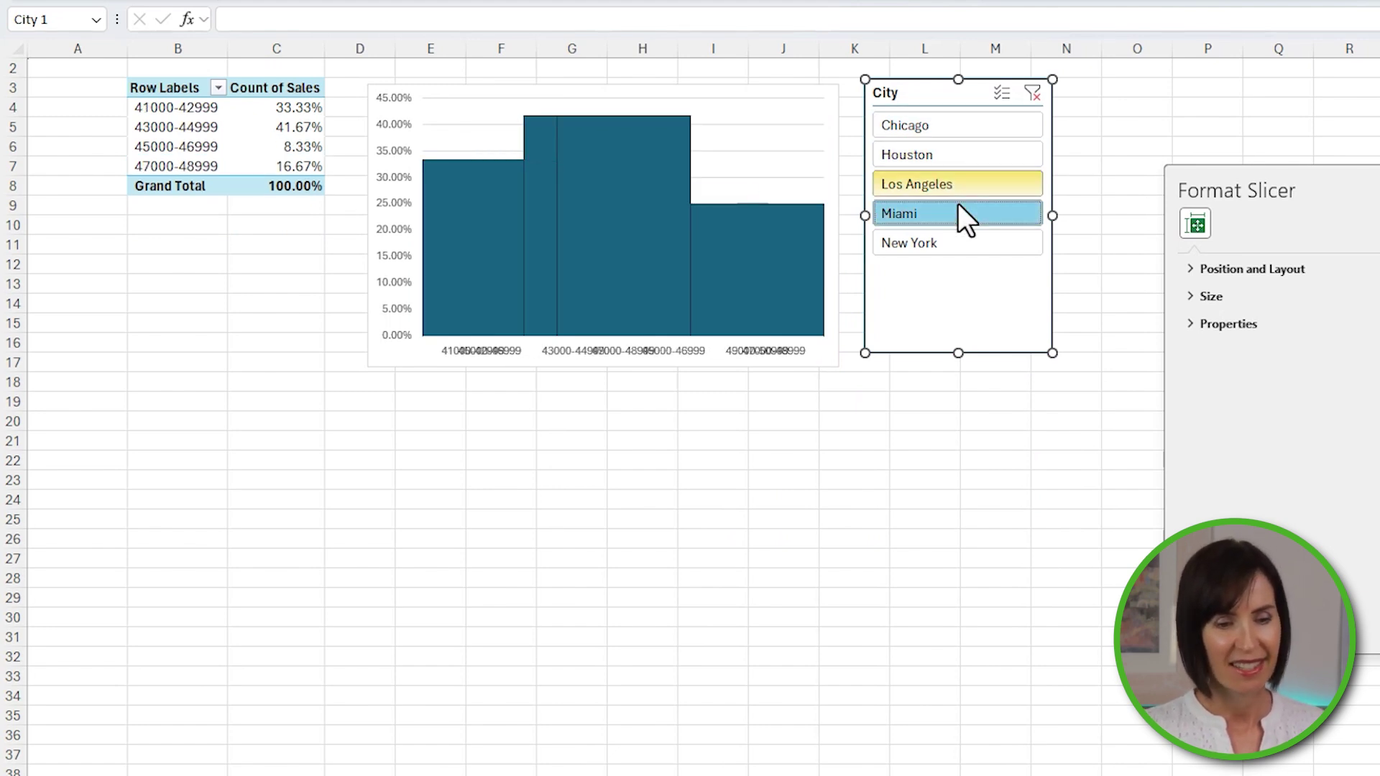
right_click(300, 127)
left_click(392, 256)
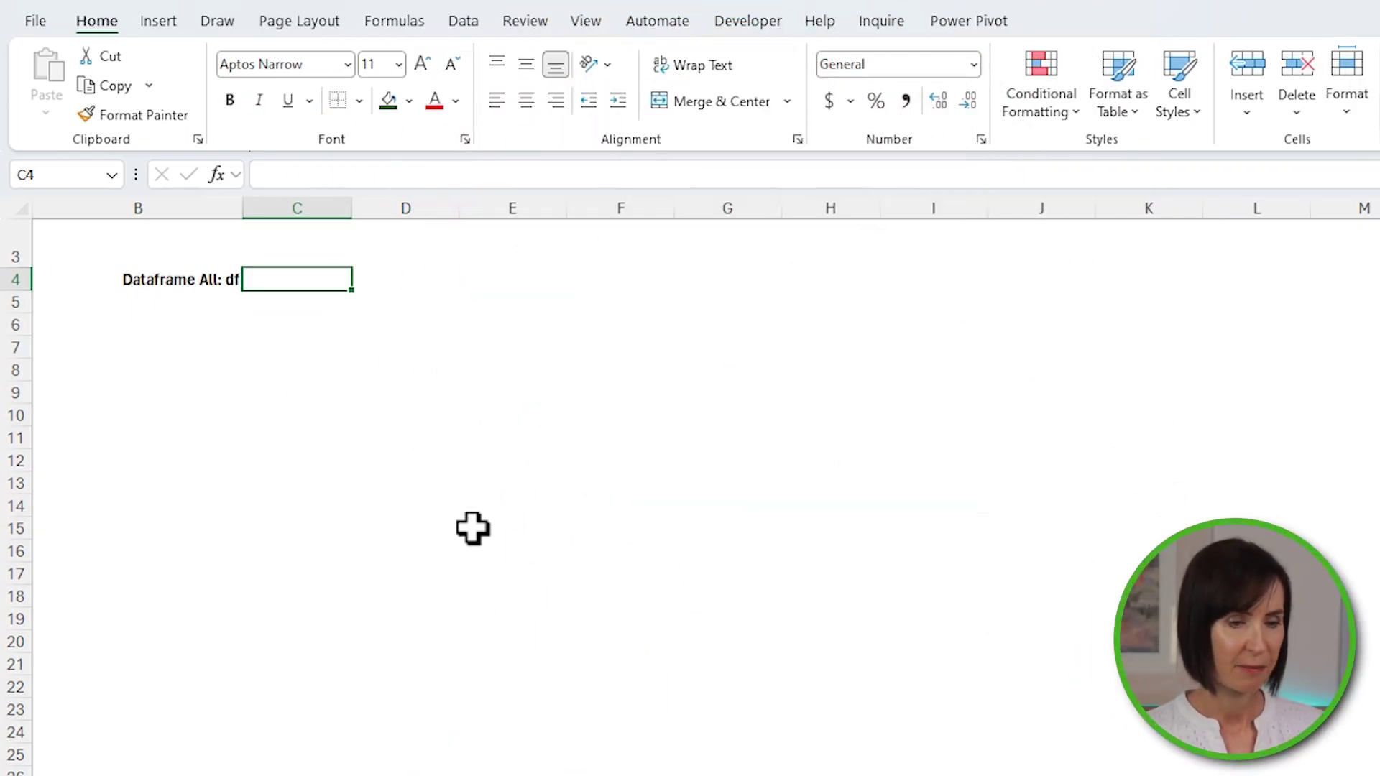
Enter Python code in C4 of the Python sheet defining df as all of Table1 from the Analysis ToolPak sheet, with headers=True.
key("ctrl+alt+shift+p")
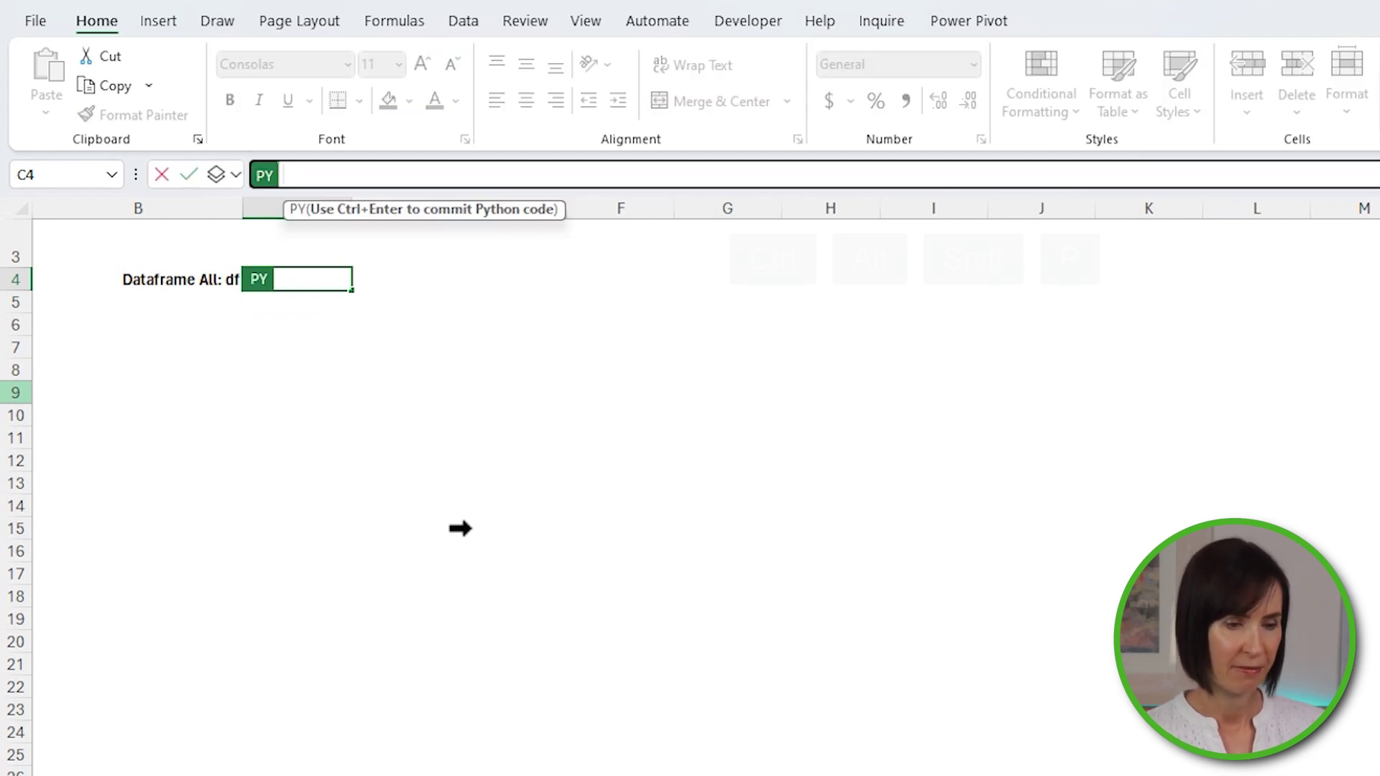
type("df ")
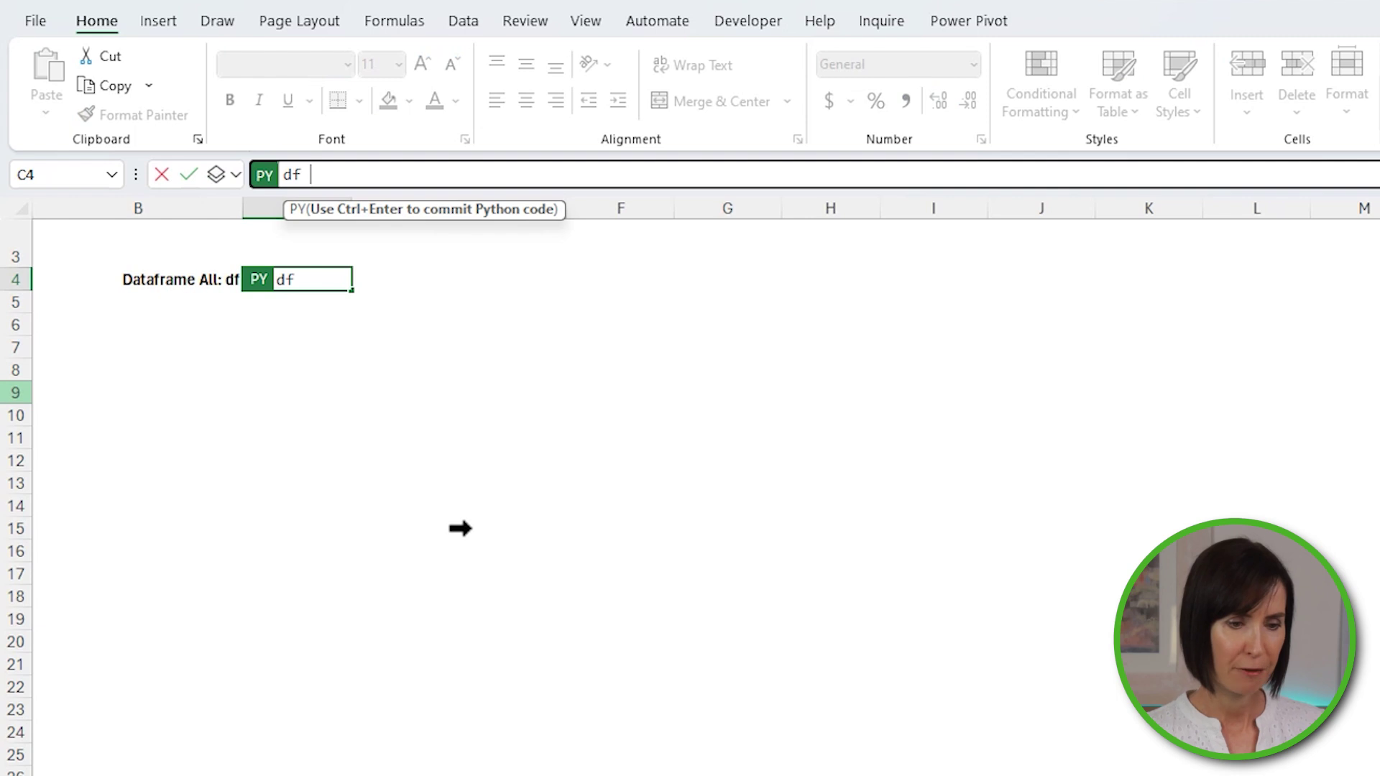
type("=")
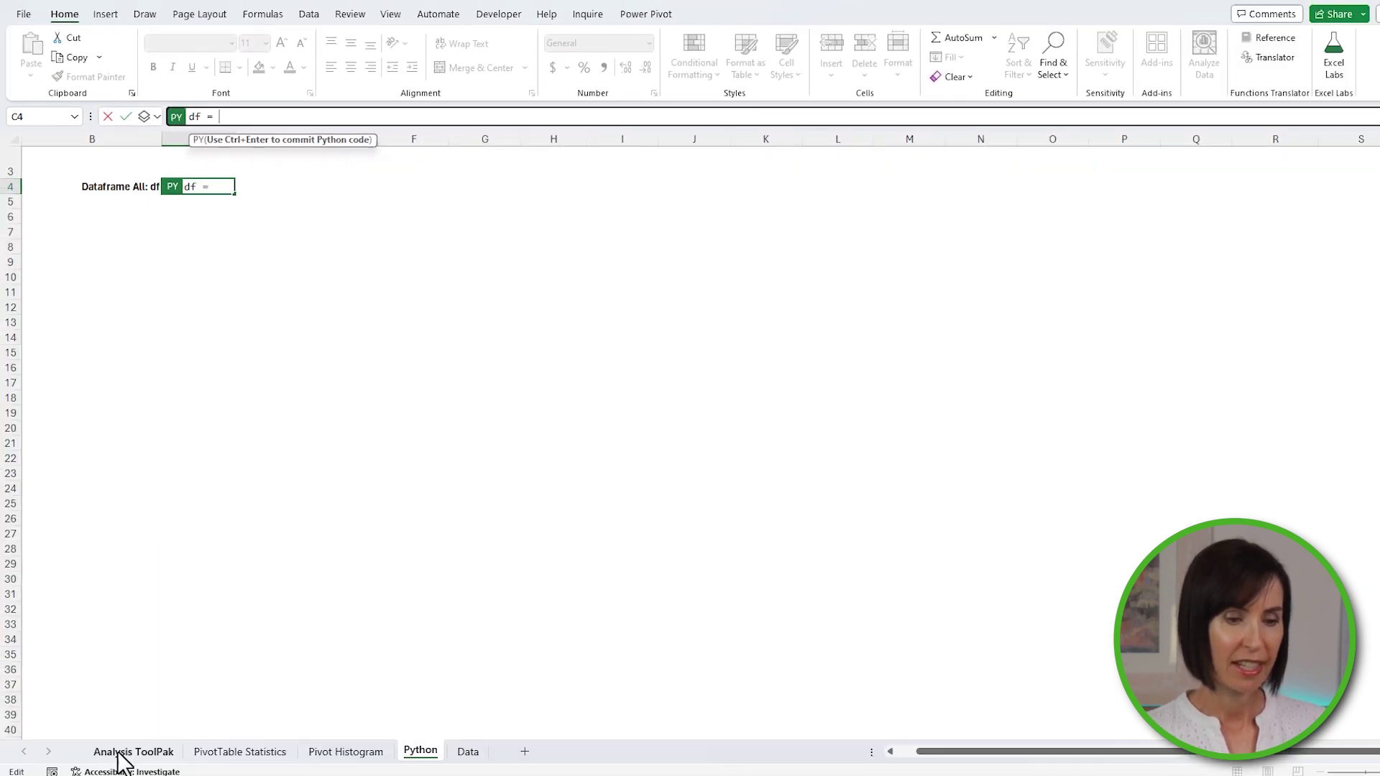
left_click(114, 752)
scroll(62, 352, "up", 4)
left_click(48, 268)
scroll(50, 266, "down", 8)
key("ctrl+a")
type(",")
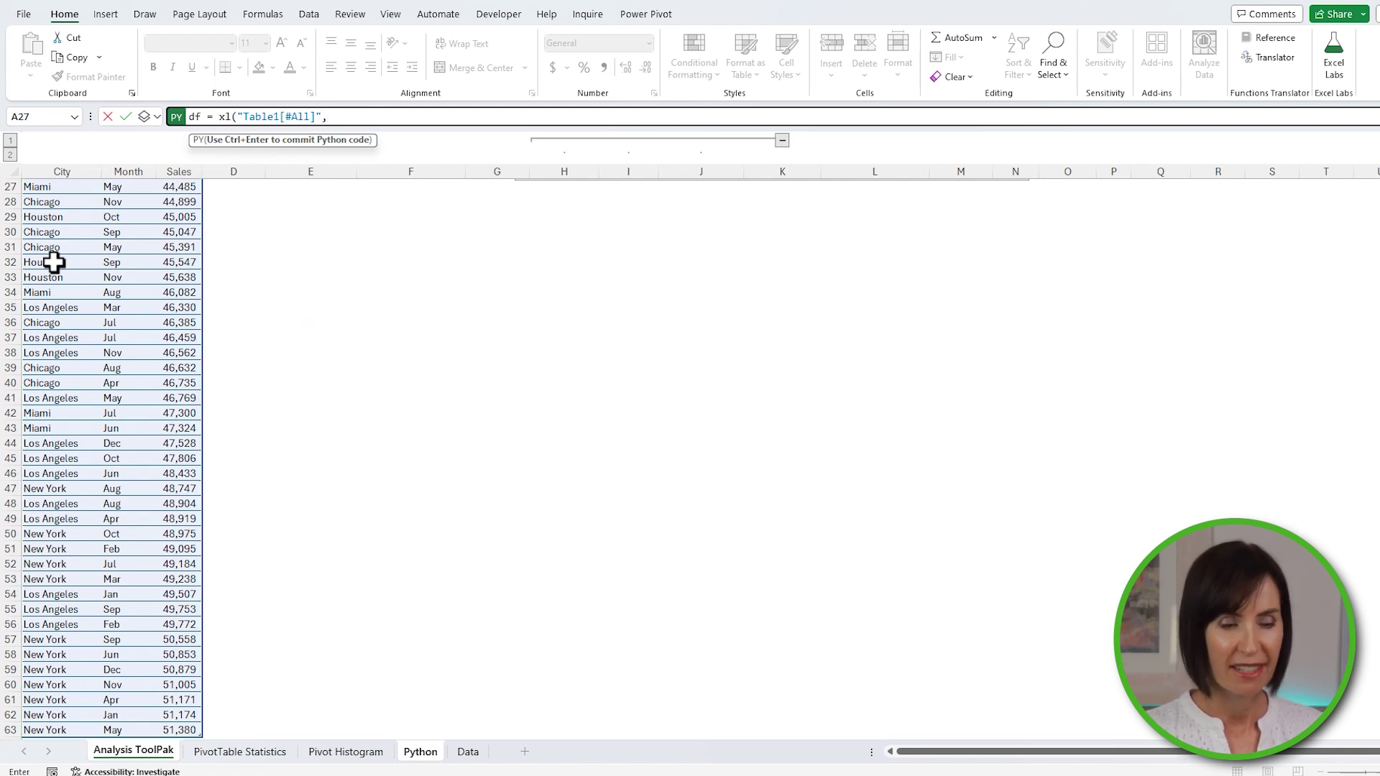
type(" head")
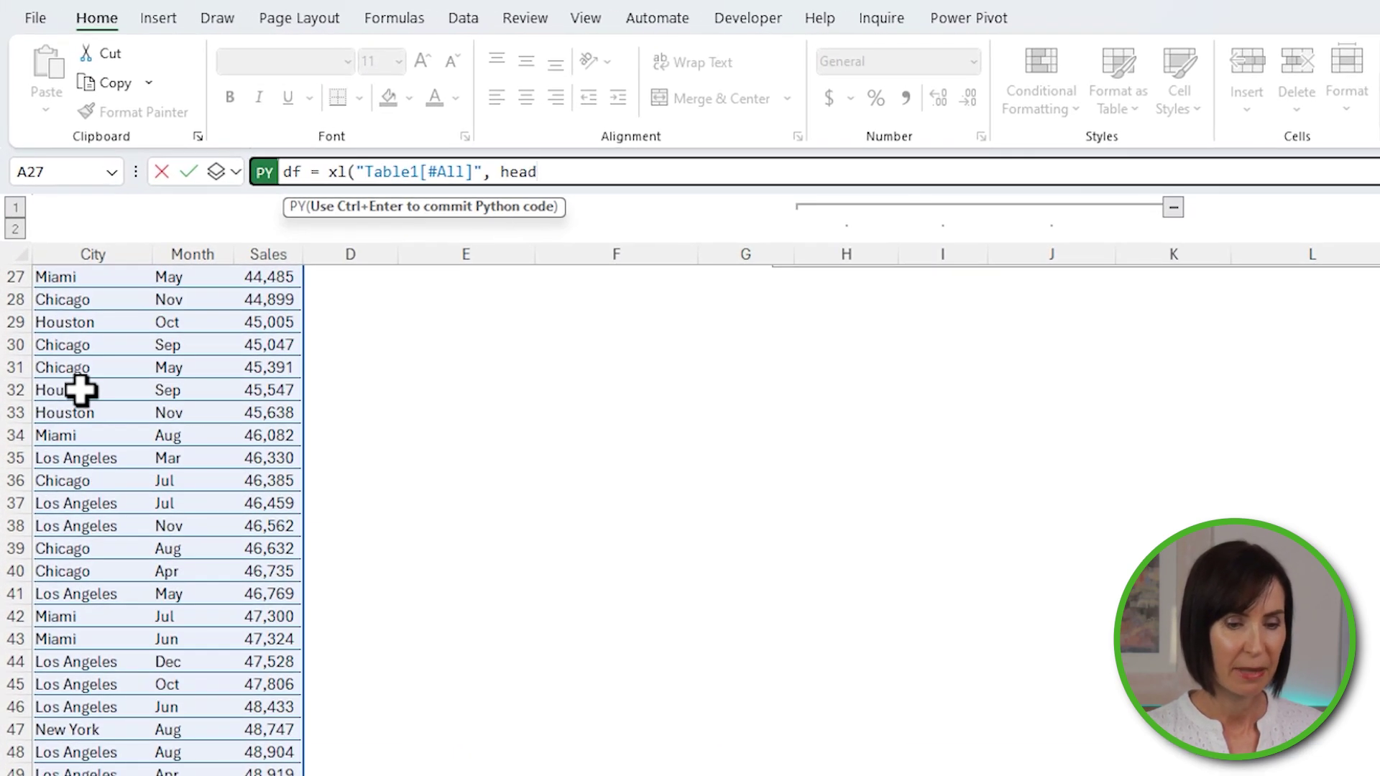
type("ers=True)")
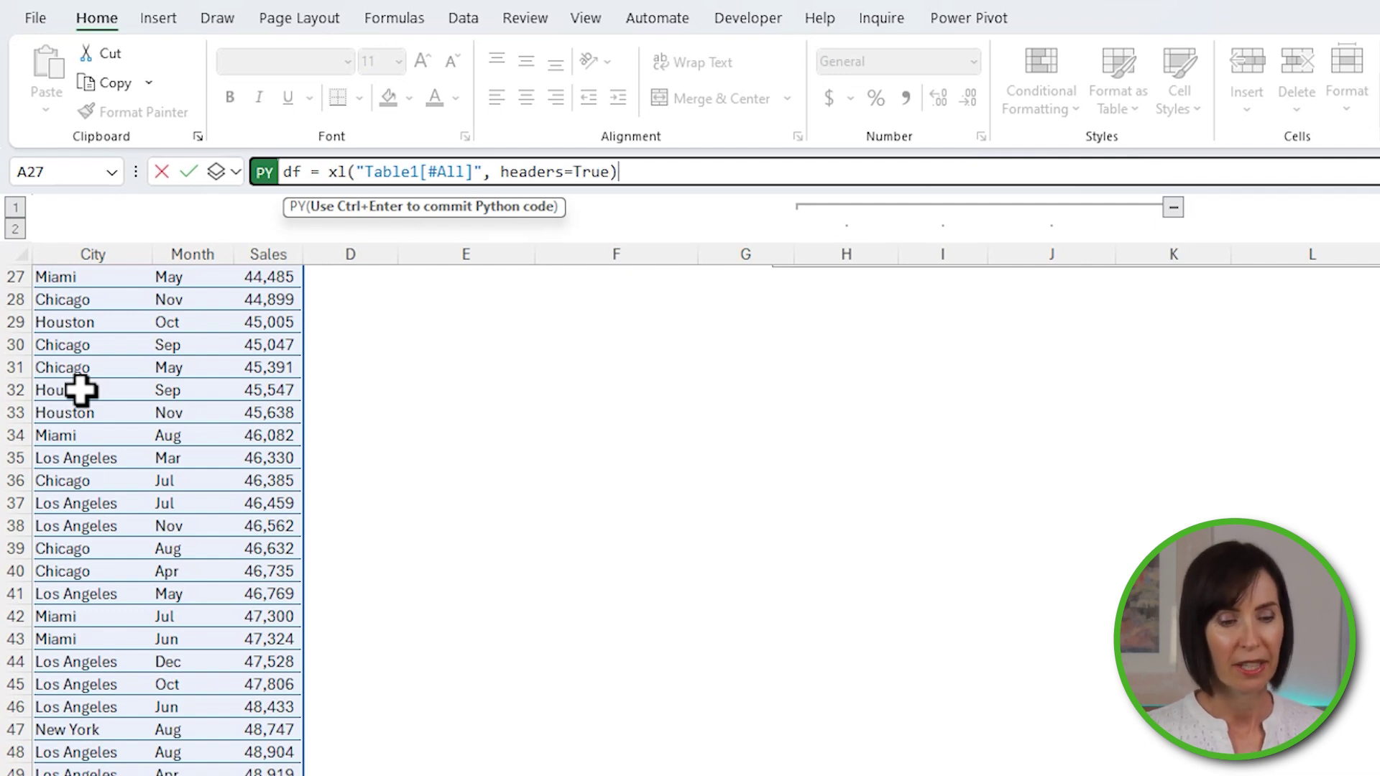
key("ctrl+Return")
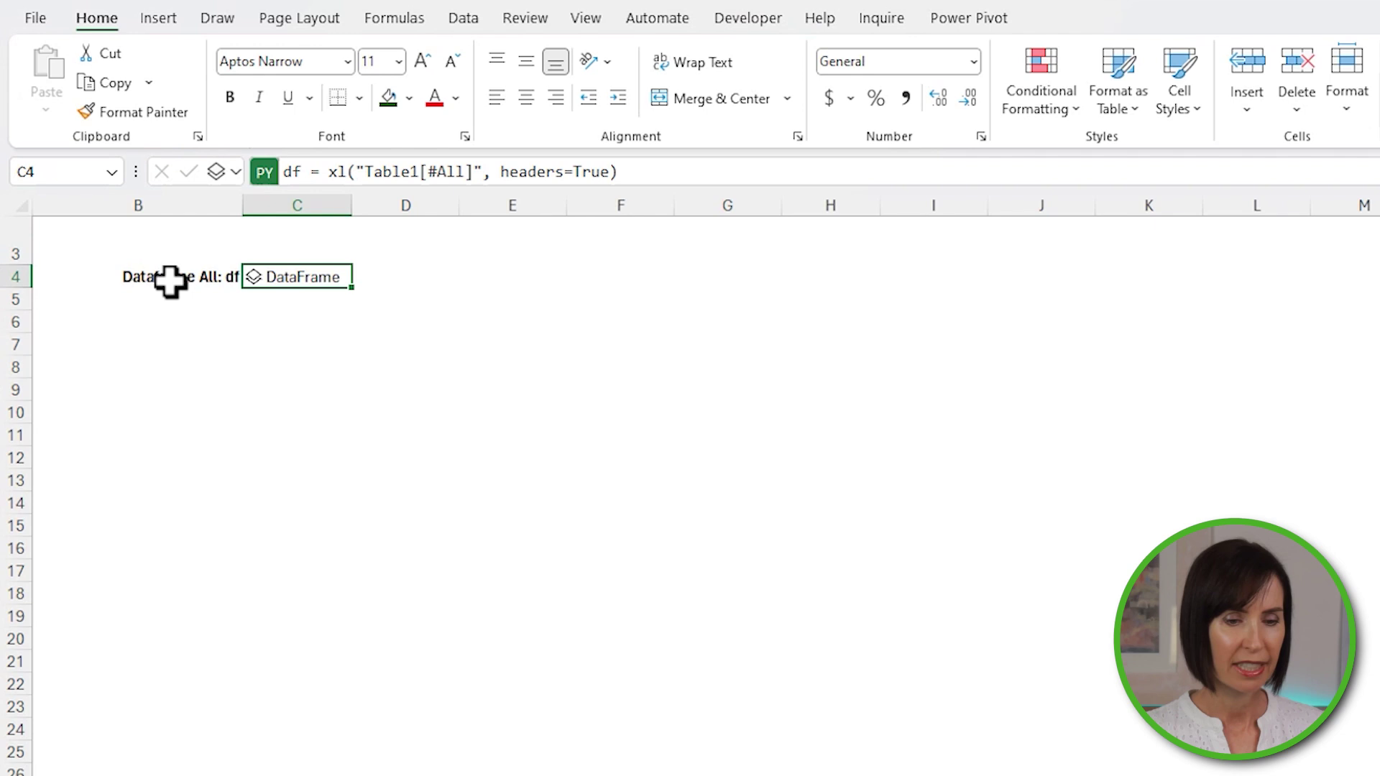
Preview the contents of the DataFrame object in C4.
left_click(253, 279)
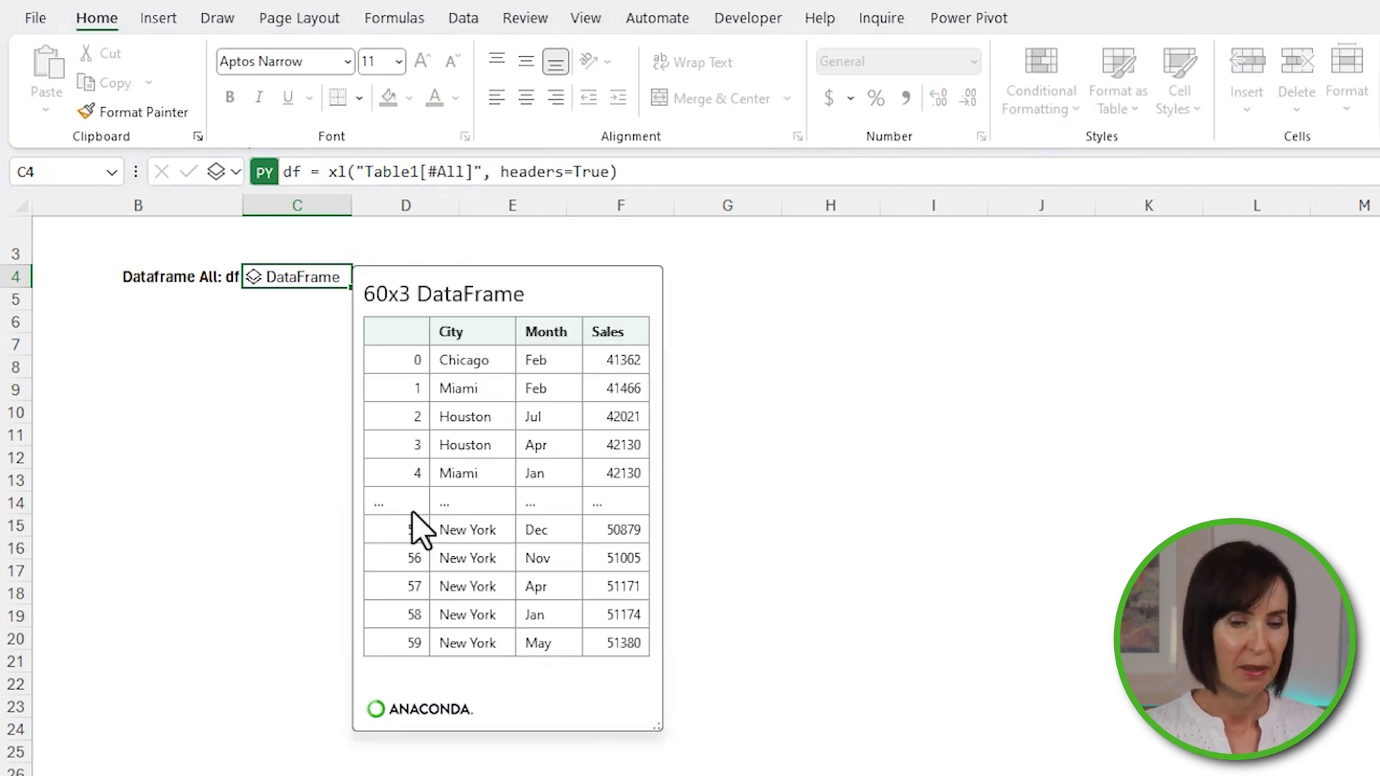
key("Escape")
Enter the Python formula df.describe() in E4 and return its output as Excel values.
left_click(484, 271)
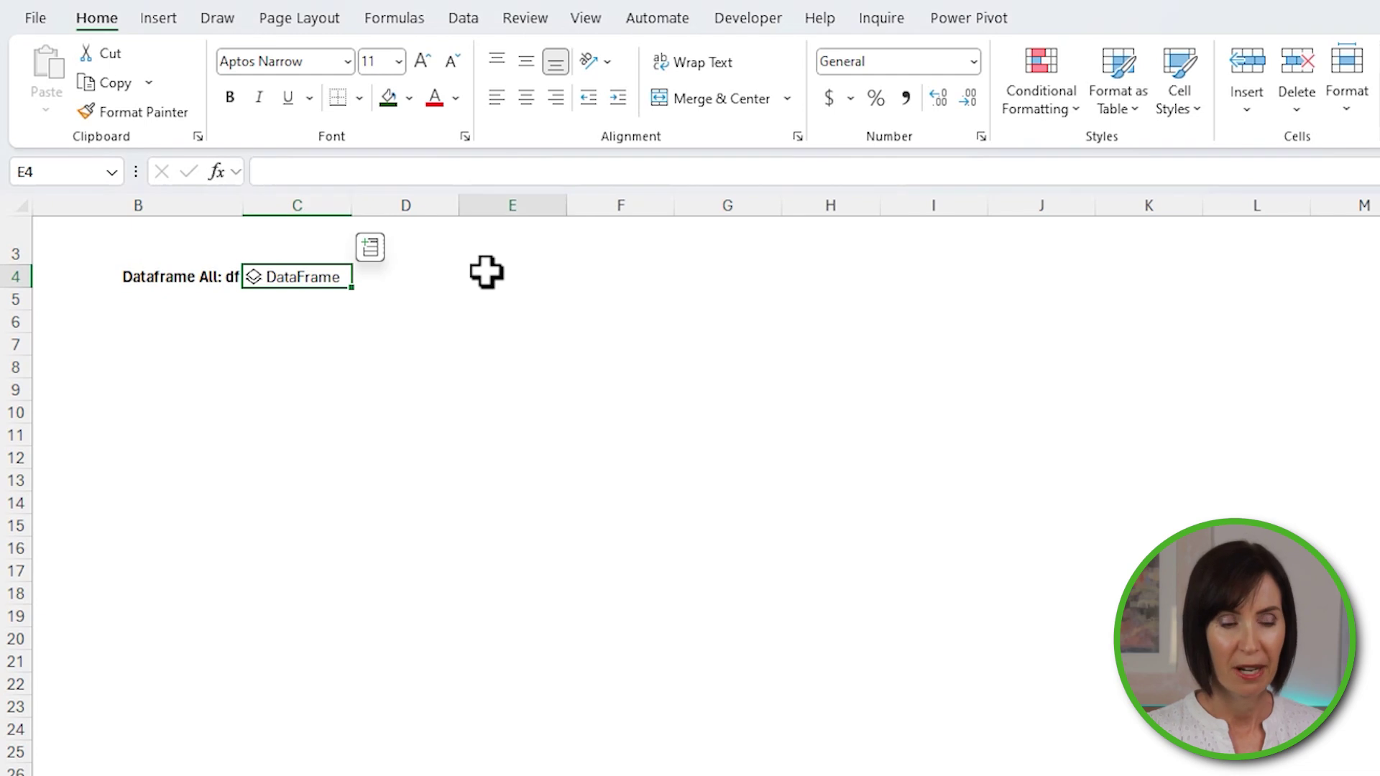
type("=py")
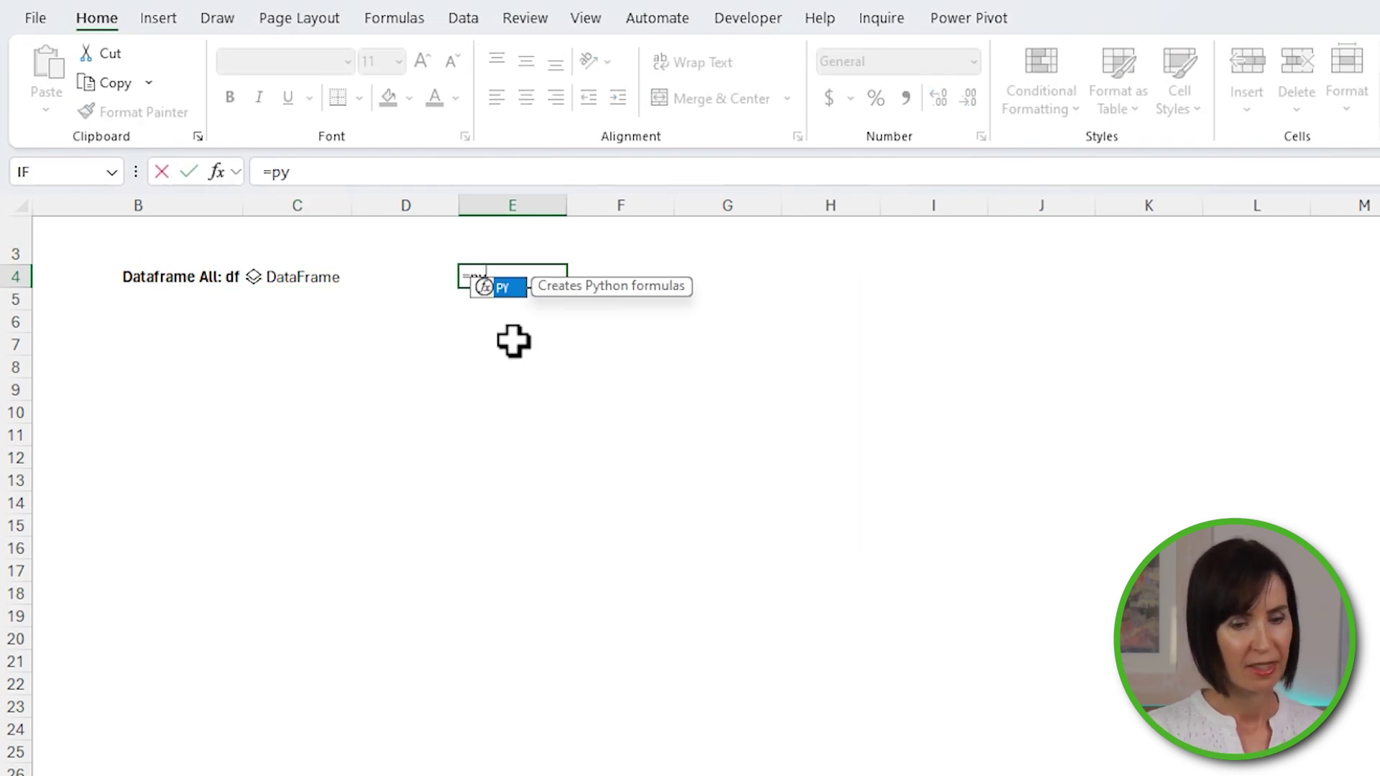
key("Tab")
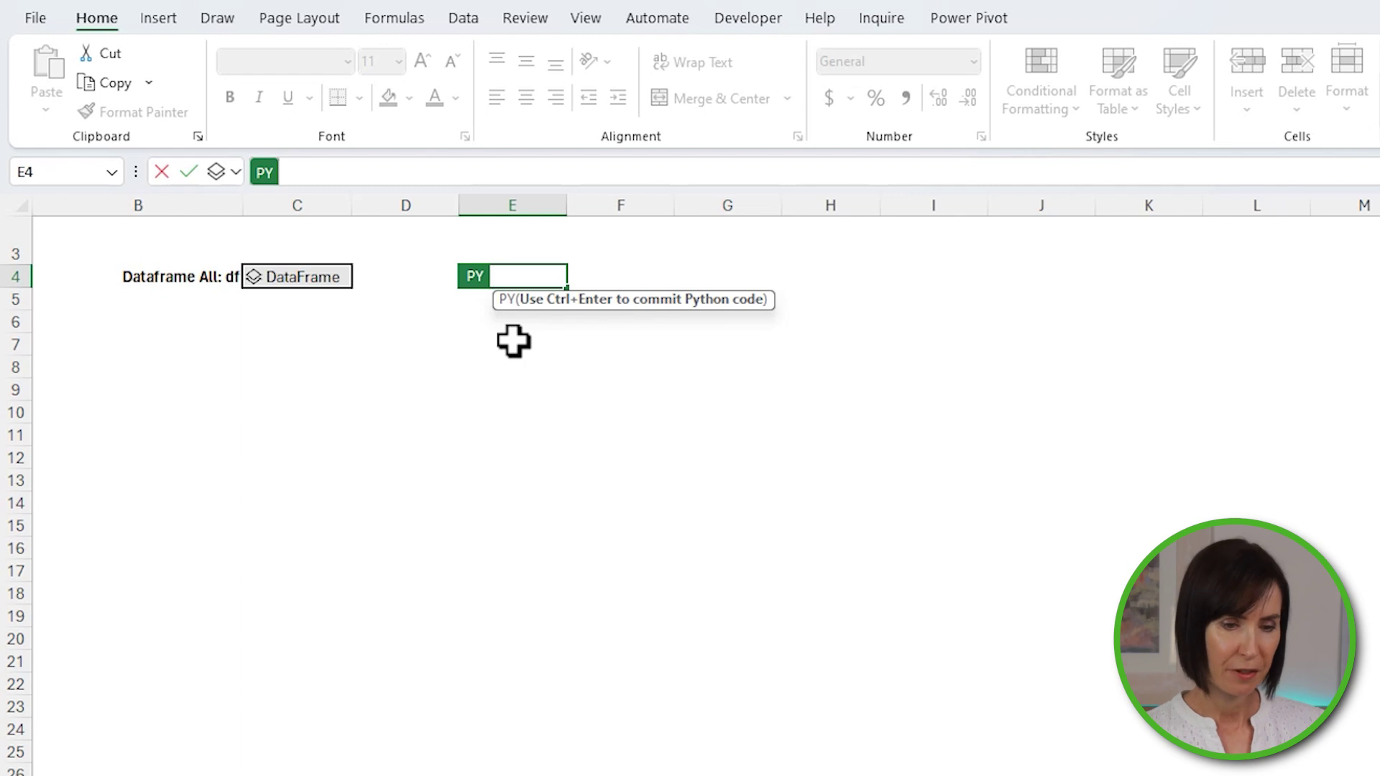
type("df")
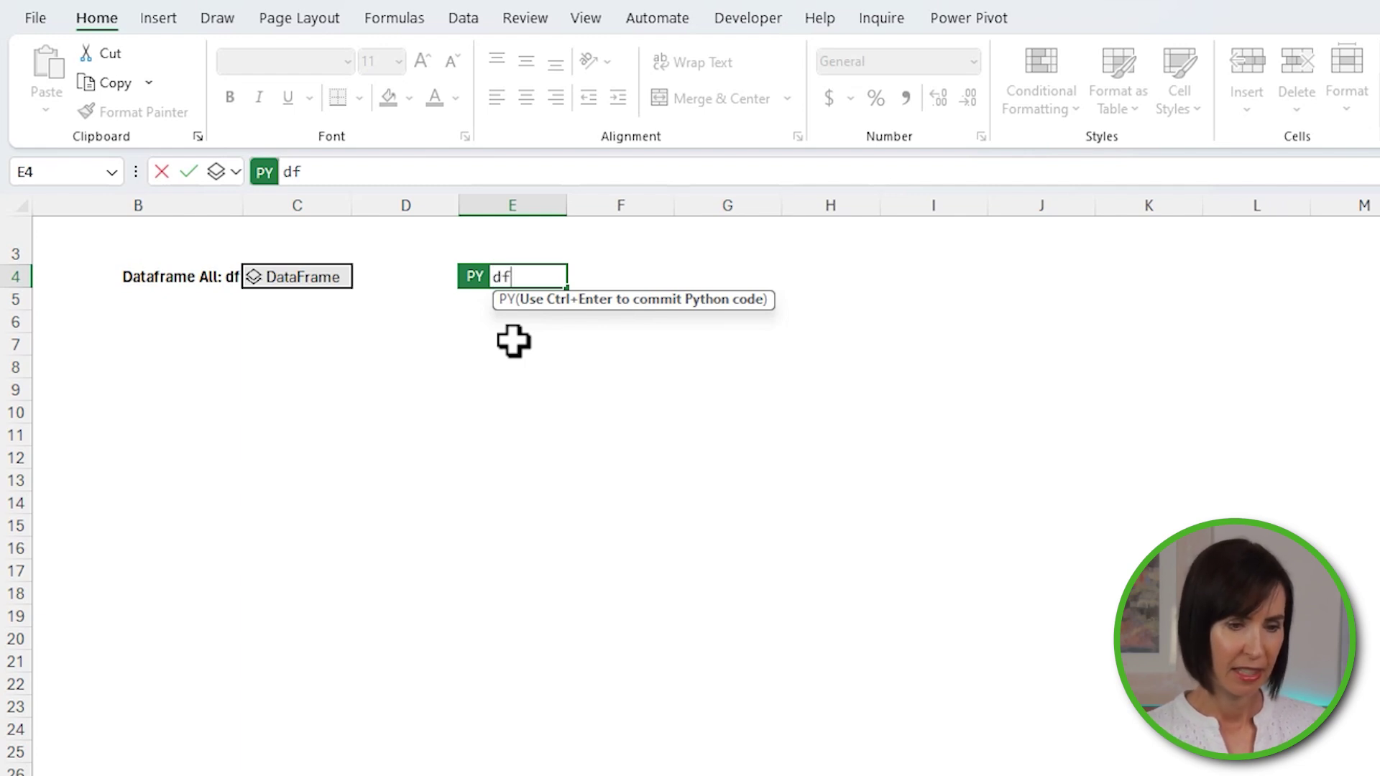
type(".describe")
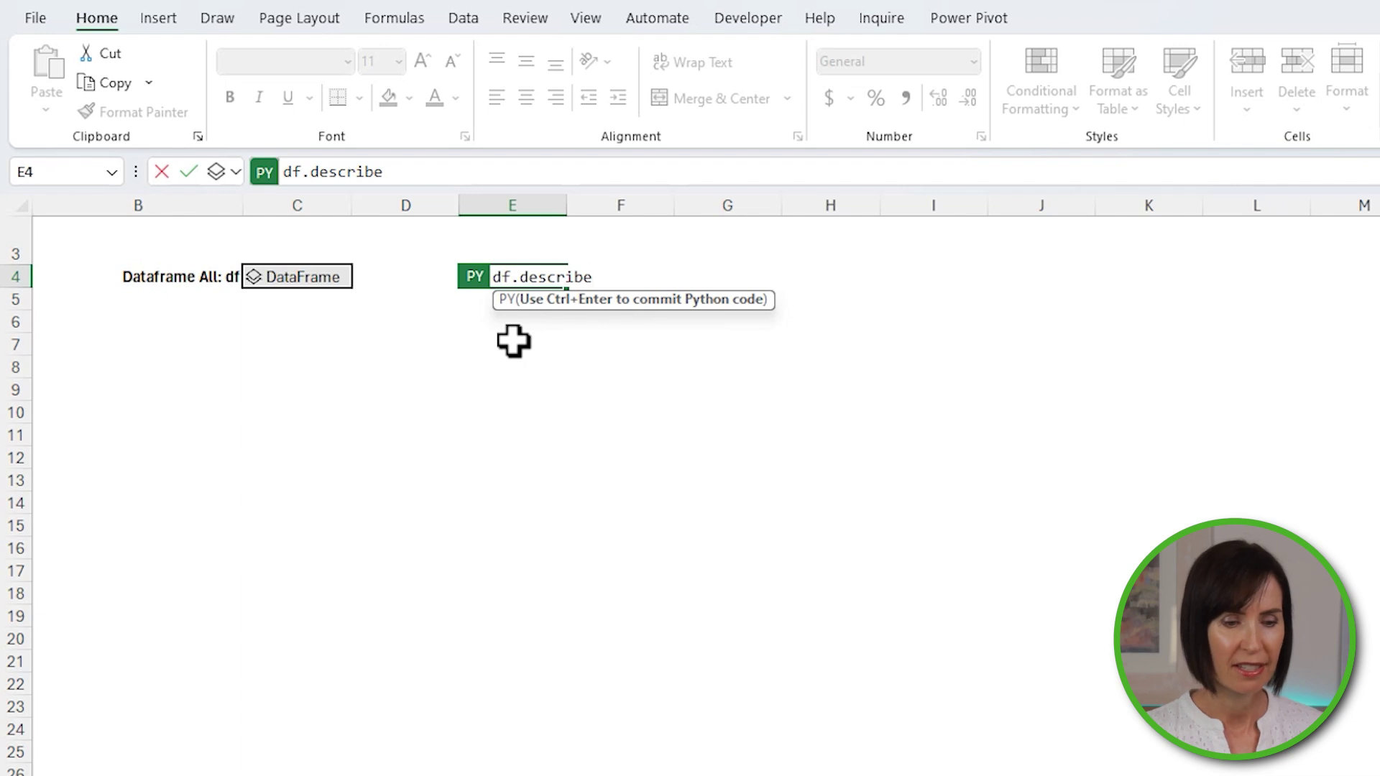
type("()")
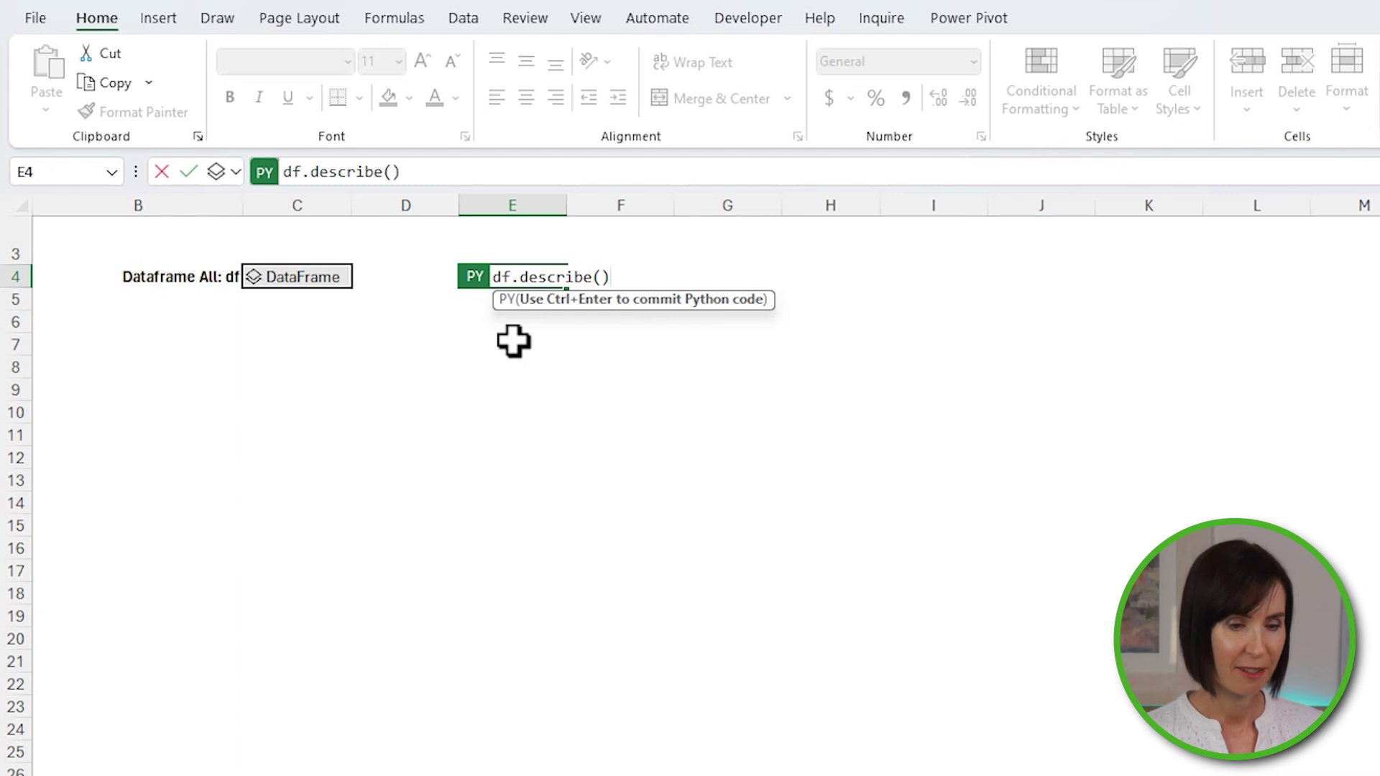
key("ctrl+Return")
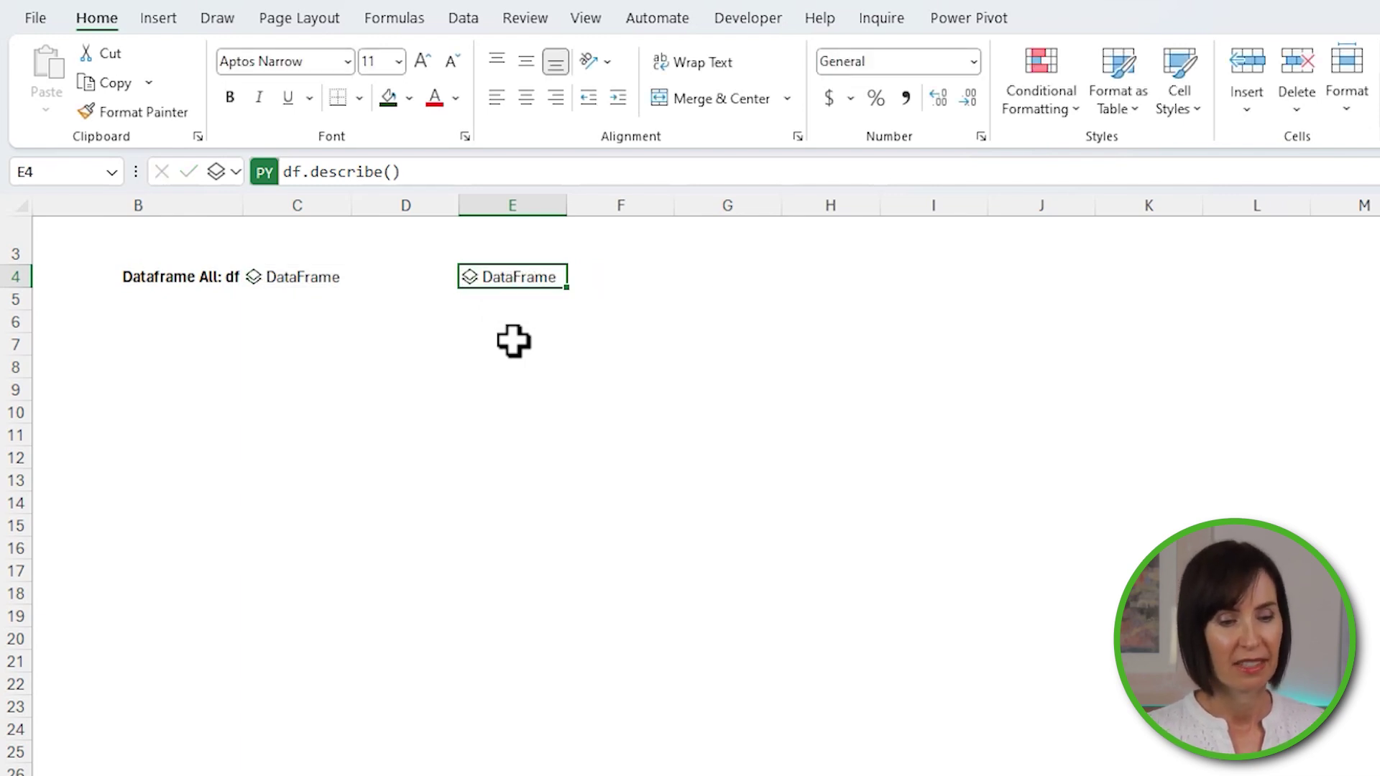
left_click(234, 173)
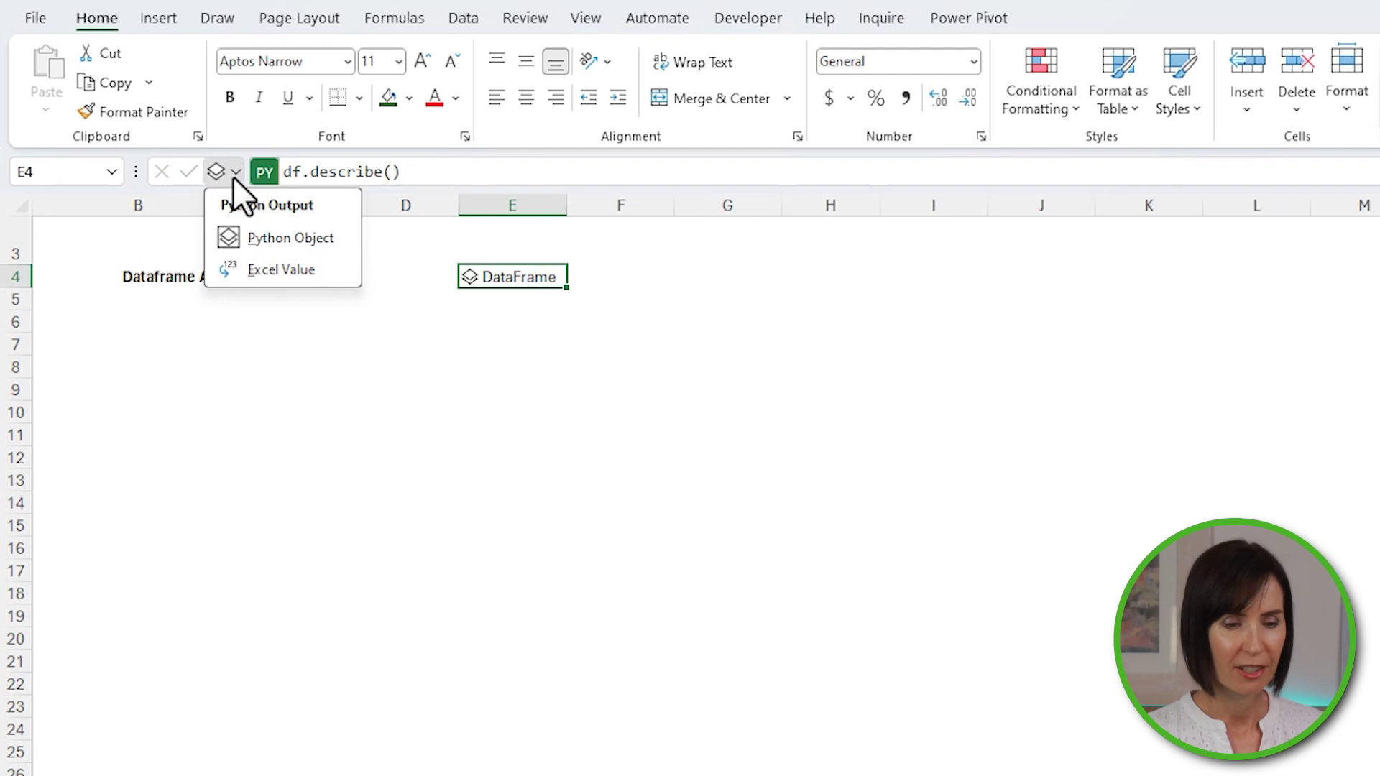
left_click(237, 269)
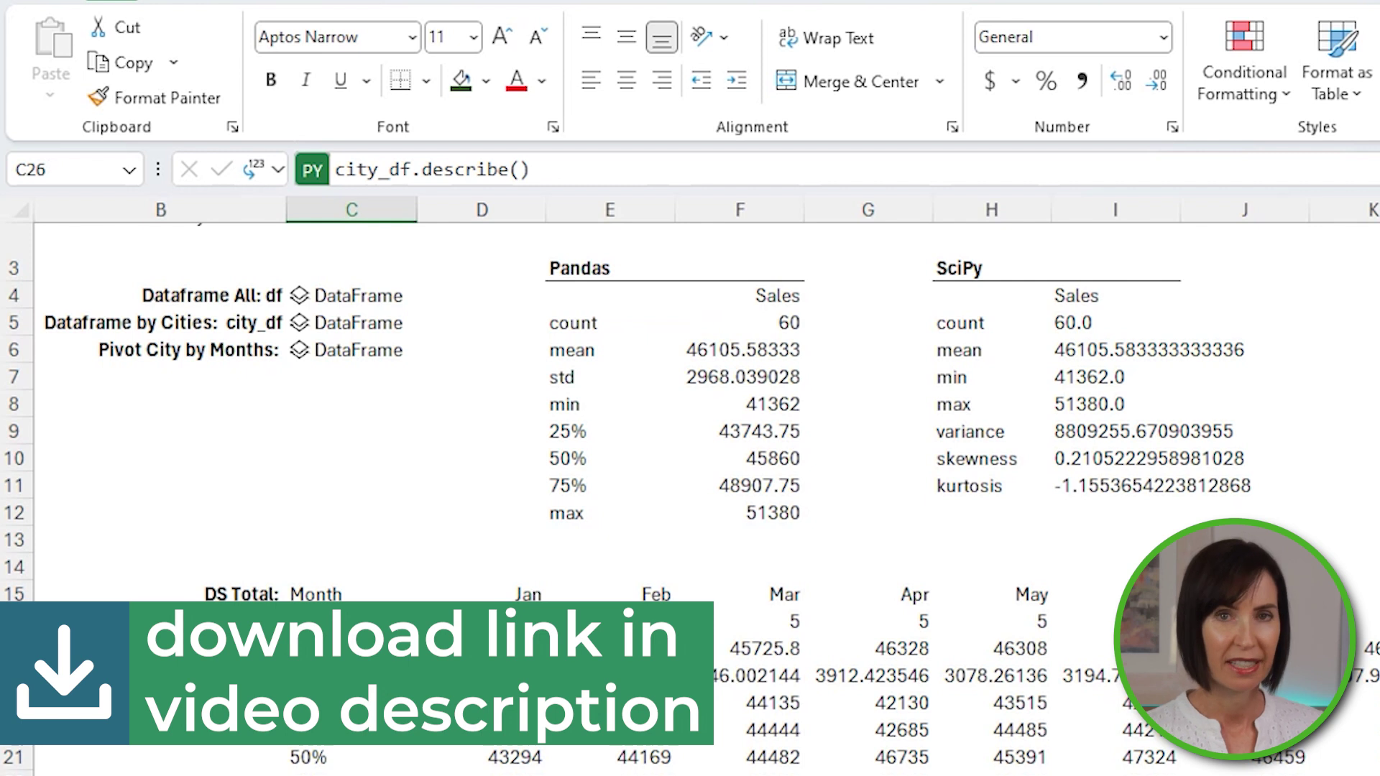
Examine the full Python code behind the SciPy statistics in H5 in the expanded formula bar.
left_click(941, 327)
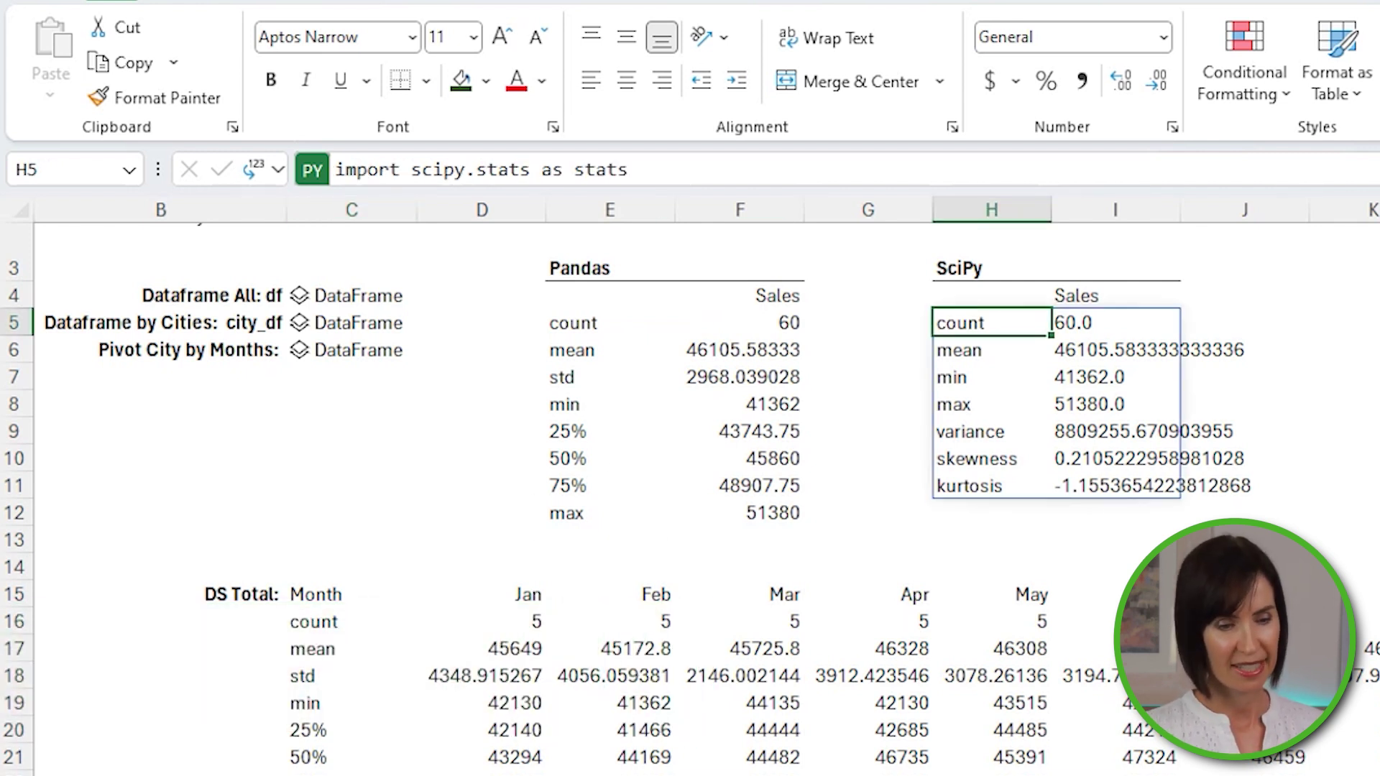
key("ctrl+shift+u")
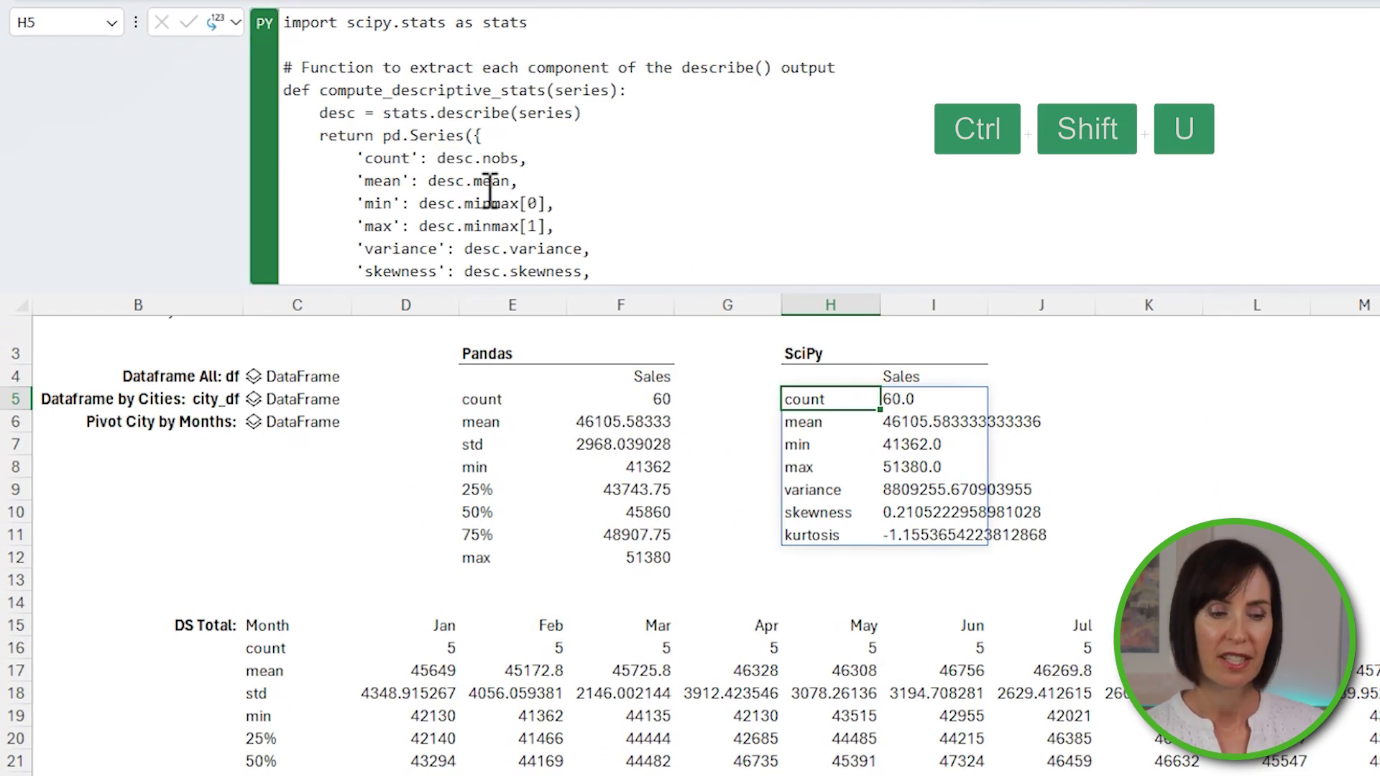
scroll(493, 191, "down", 2)
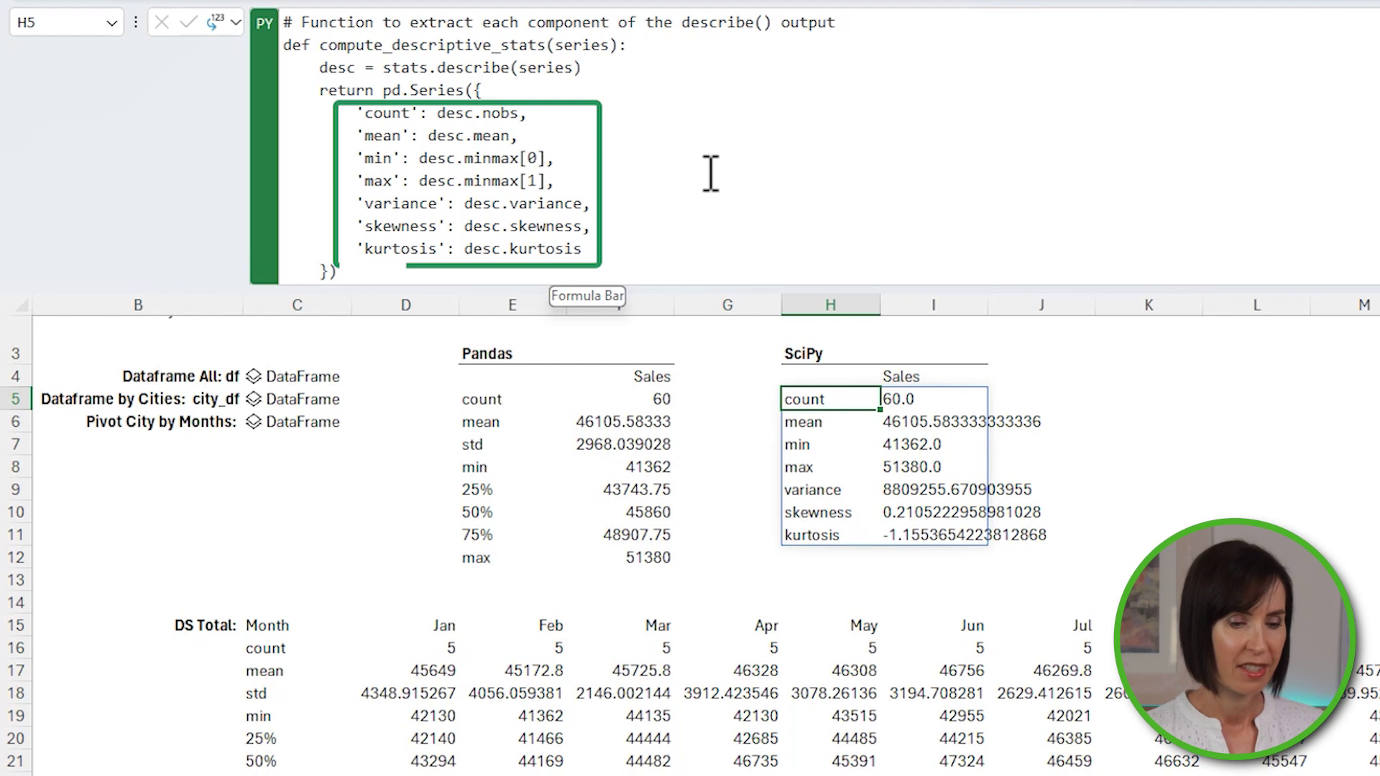
Review the Python code of the city and month pivot DataFrames in C5 and C6 and of the DS Total and DS Cities tables.
left_click(285, 398)
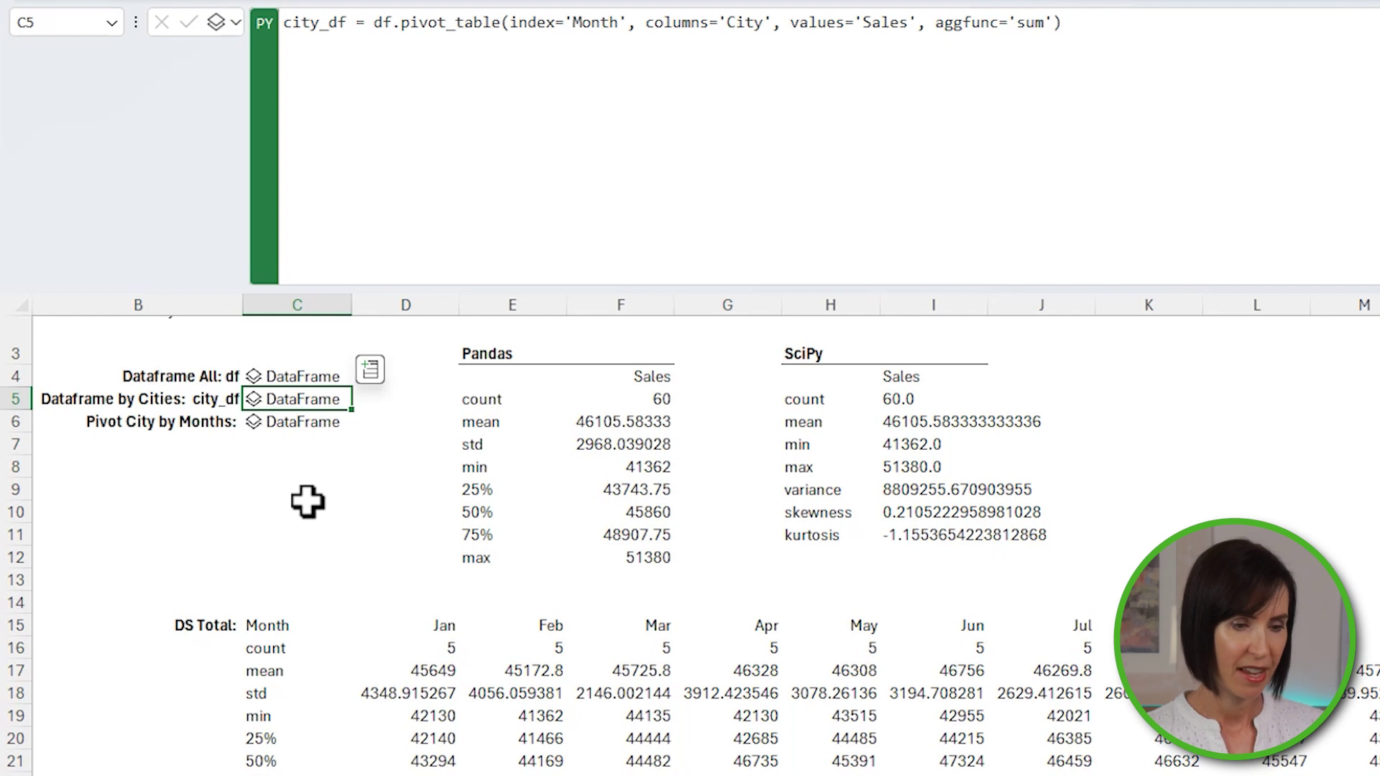
key("Down")
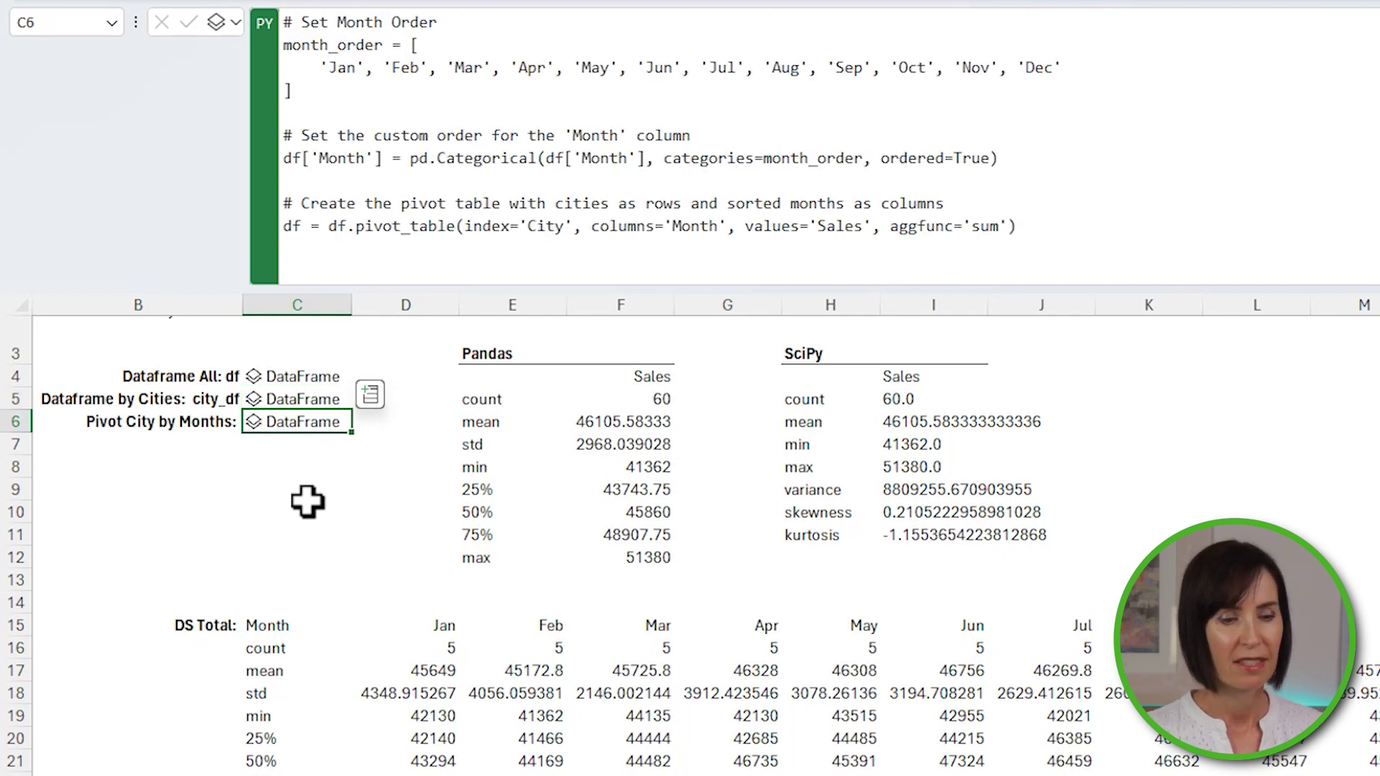
scroll(397, 546, "down", 4)
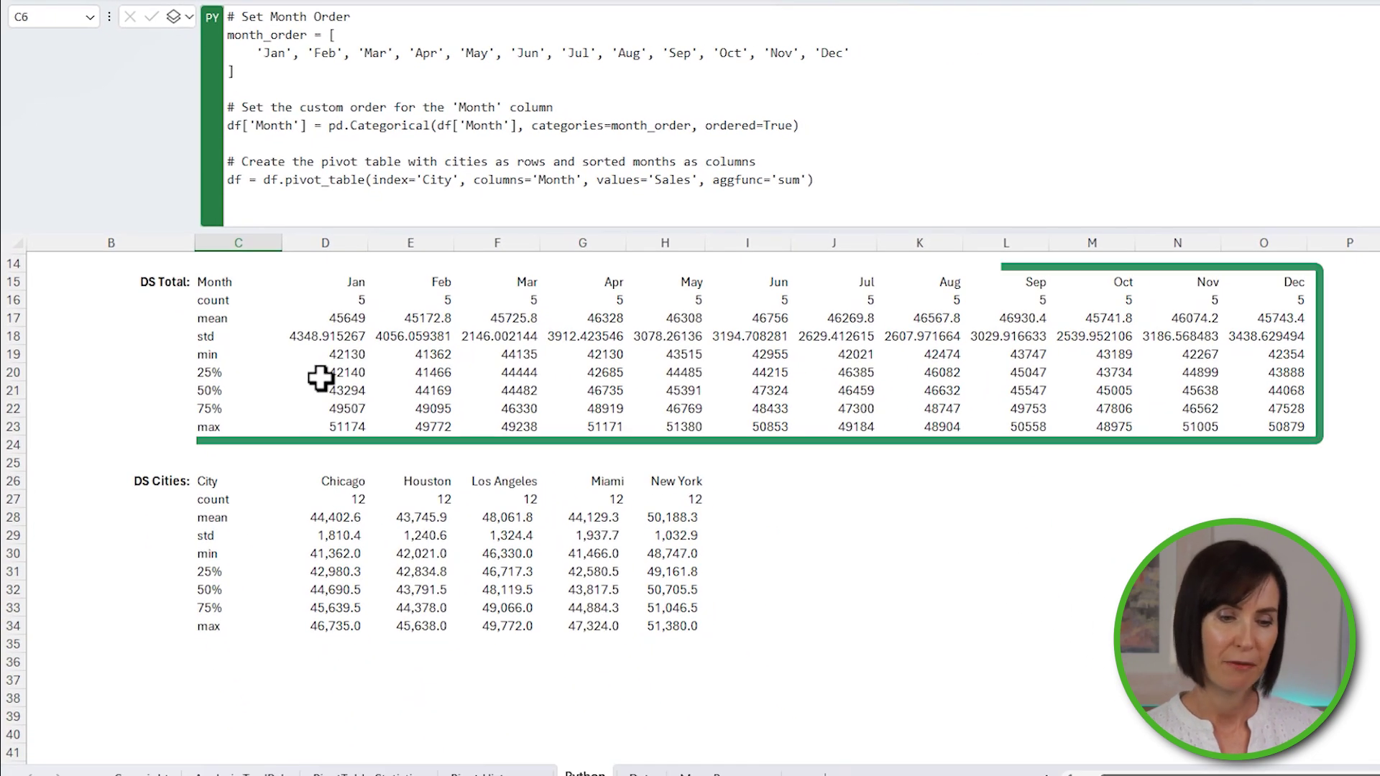
left_click(225, 286)
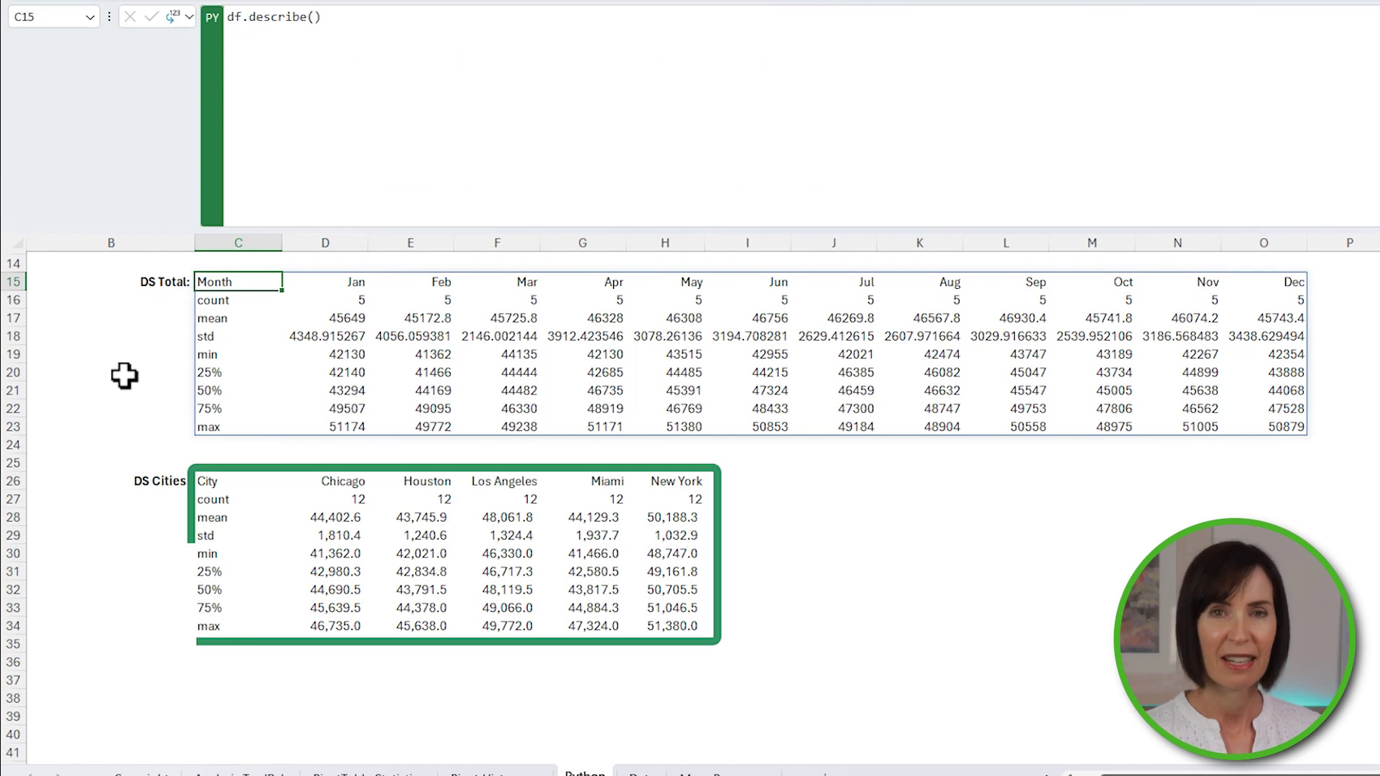
left_click(216, 485)
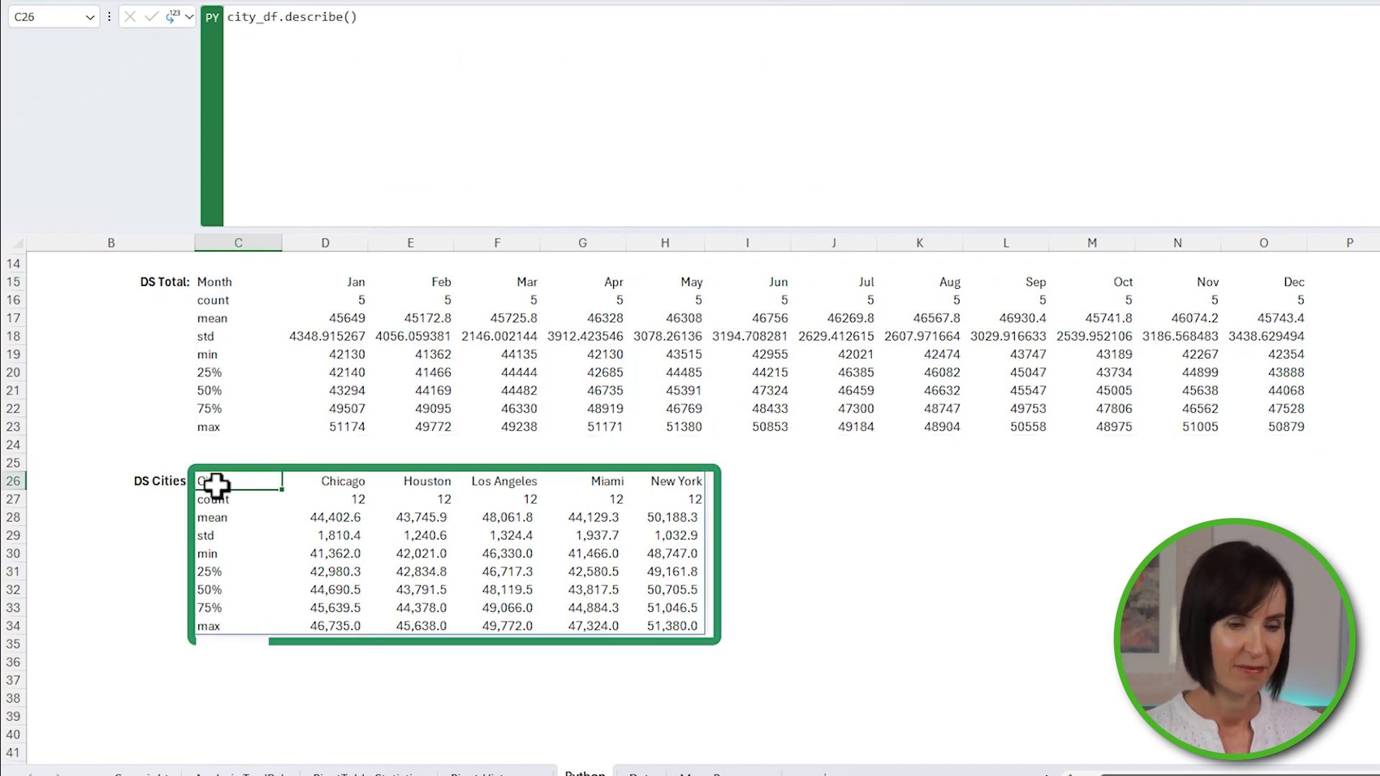